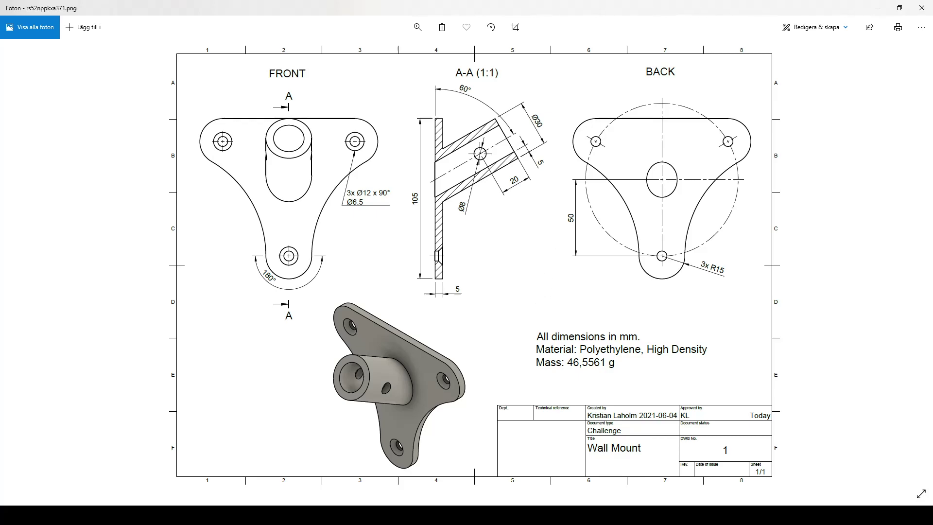
Switch to Fusion 360, create an internal component named Mount under the top-level design, and expand it in the browser
click(474, 515)
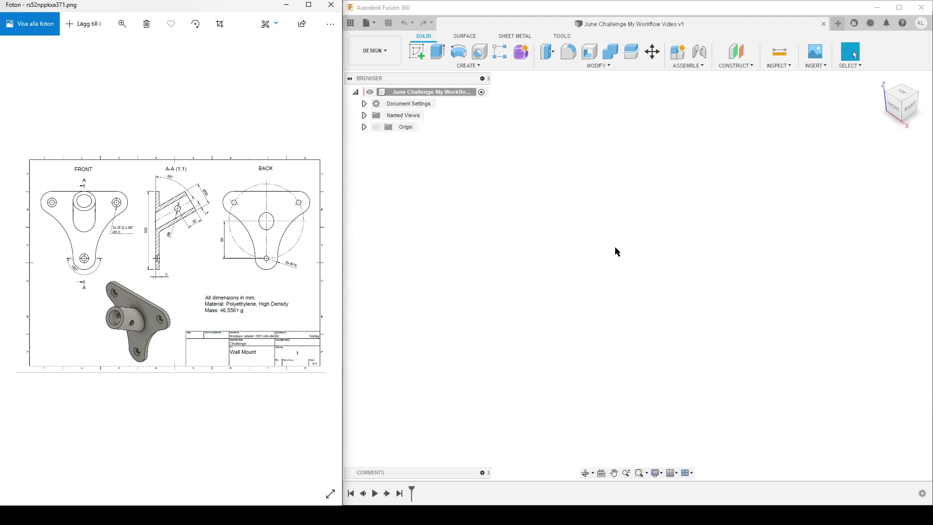
click(615, 251)
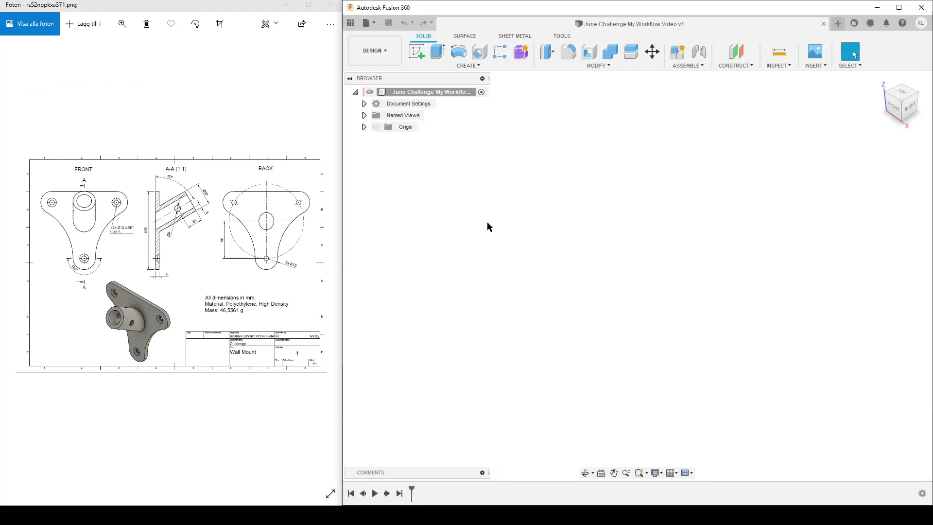
right_click(444, 93)
click(500, 101)
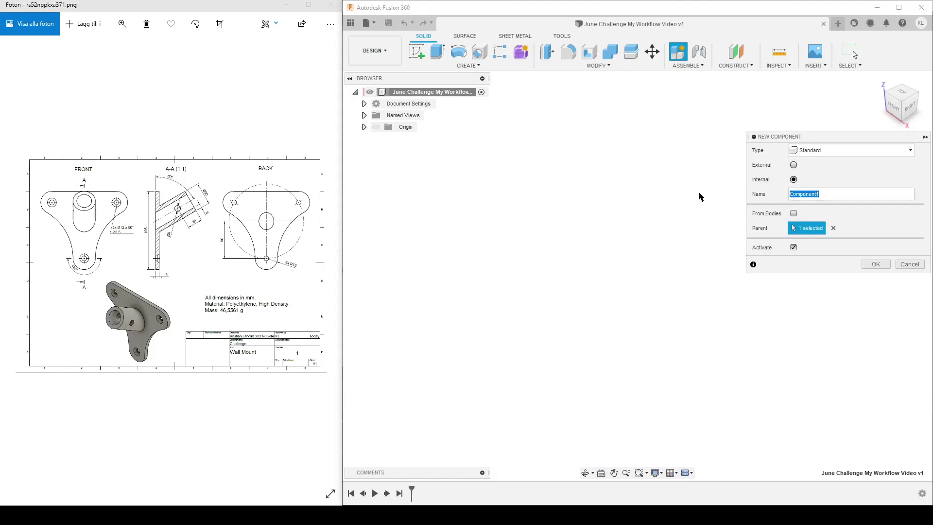
text(Mount)
key(Return)
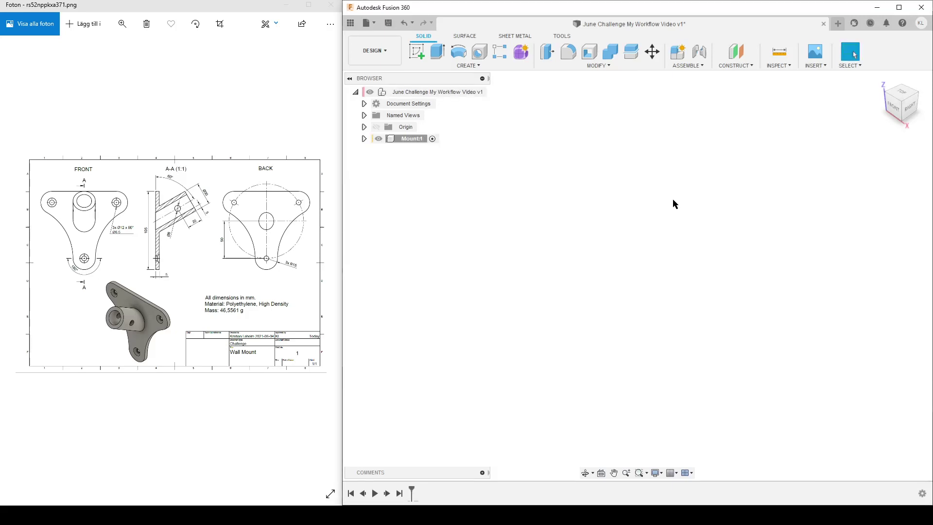
click(366, 140)
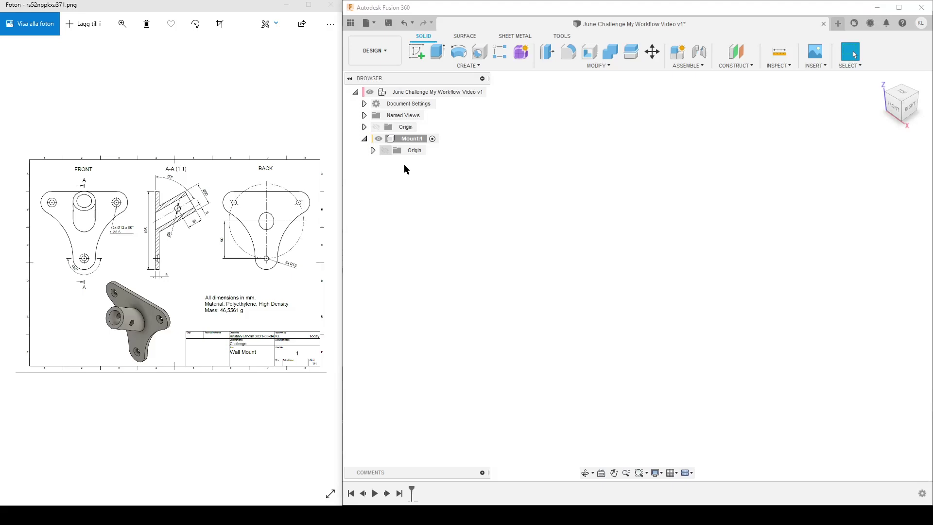
Examine the wall mount drawing at full size, then frame its BACK view beside the modelling window
double_click(170, 218)
double_click(170, 221)
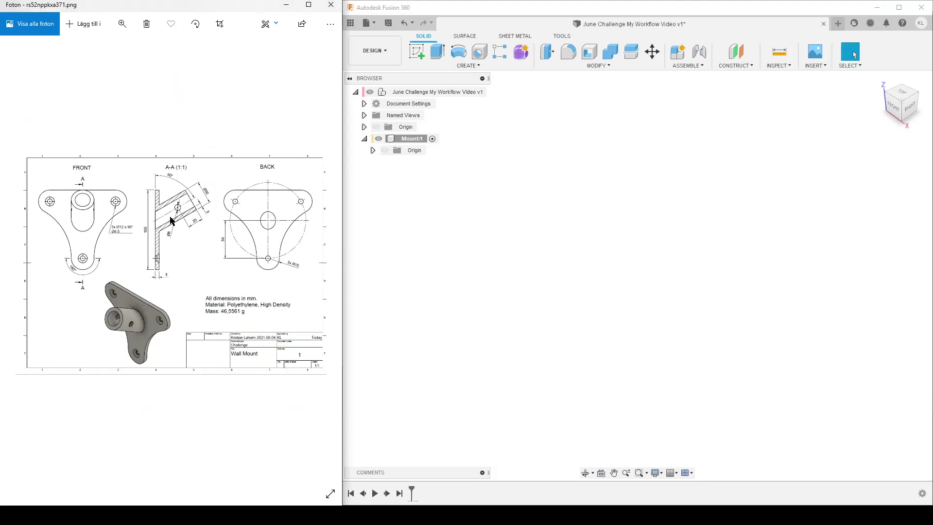
click(309, 5)
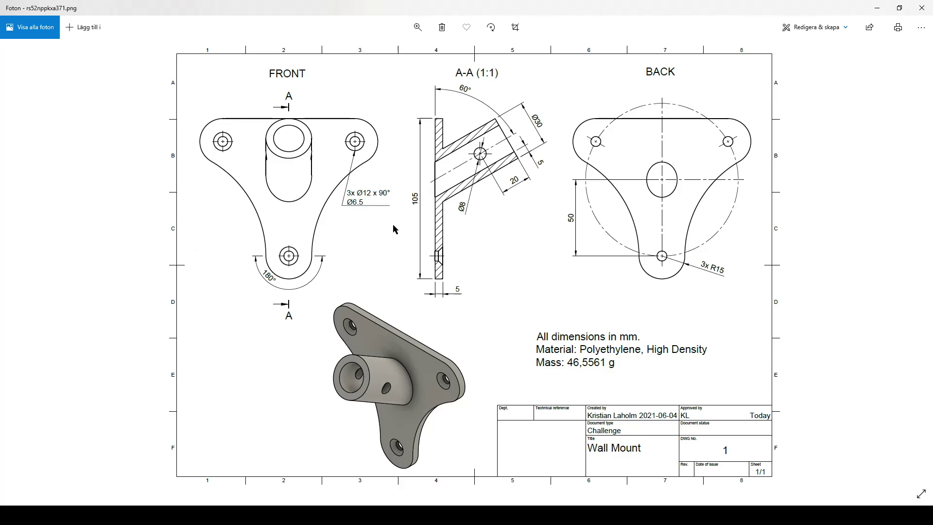
drag(812, 10, 0, 160)
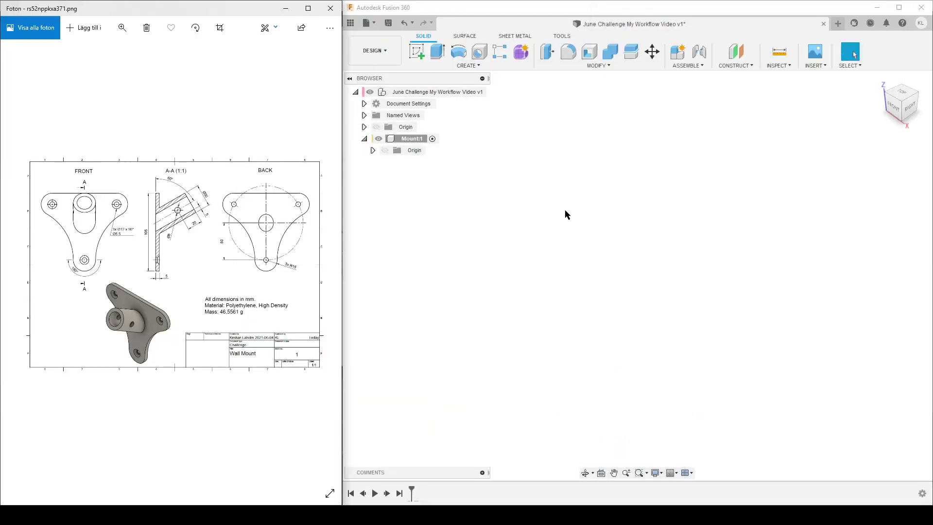
click(621, 225)
double_click(225, 249)
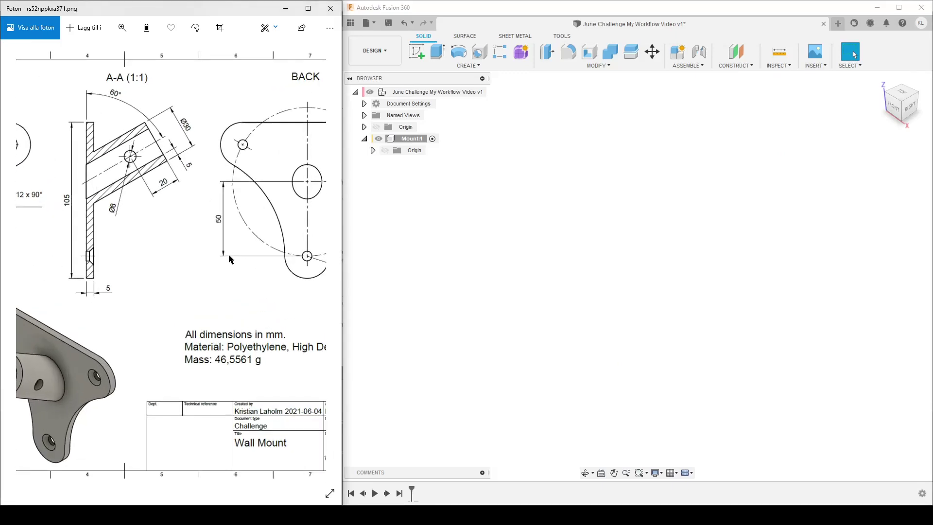
mouse_move(297, 267)
mouse_down()
mouse_move(190, 268)
mouse_move(189, 301)
mouse_move(533, 302)
mouse_move(110, 294)
mouse_move(119, 314)
mouse_up()
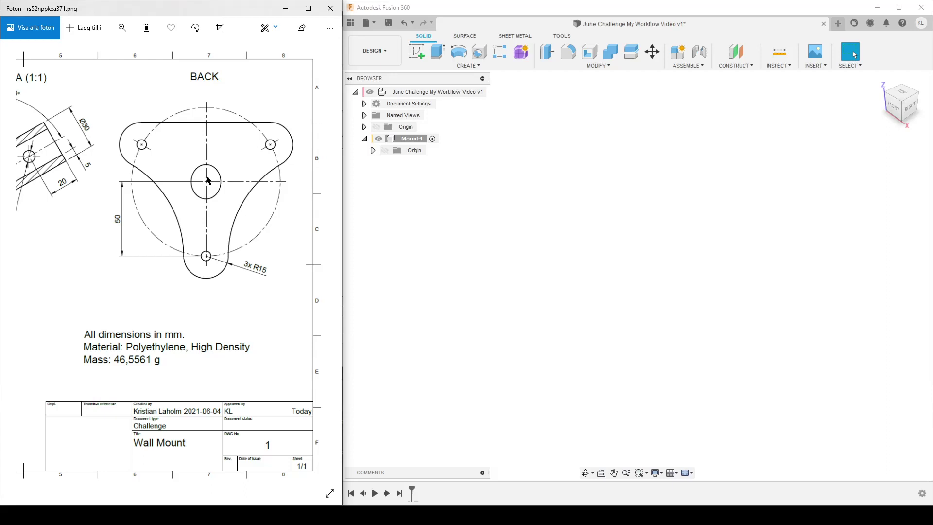
Start a sketch on the front plane and draw a construction circle about 71 mm in diameter centred on the origin
click(617, 245)
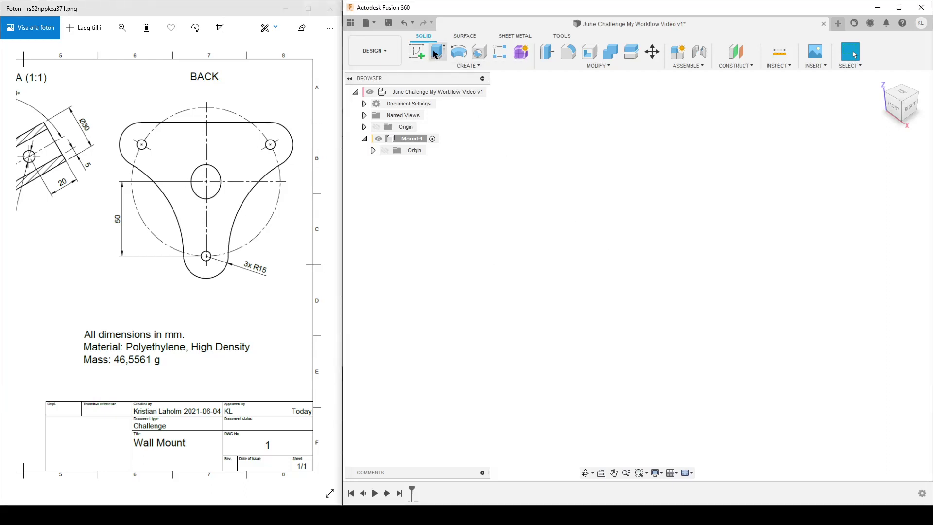
click(416, 51)
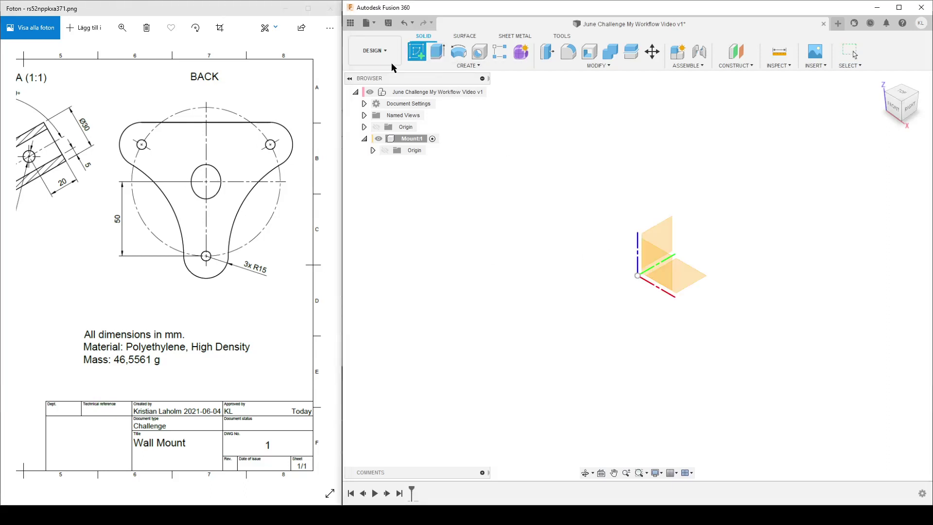
click(661, 271)
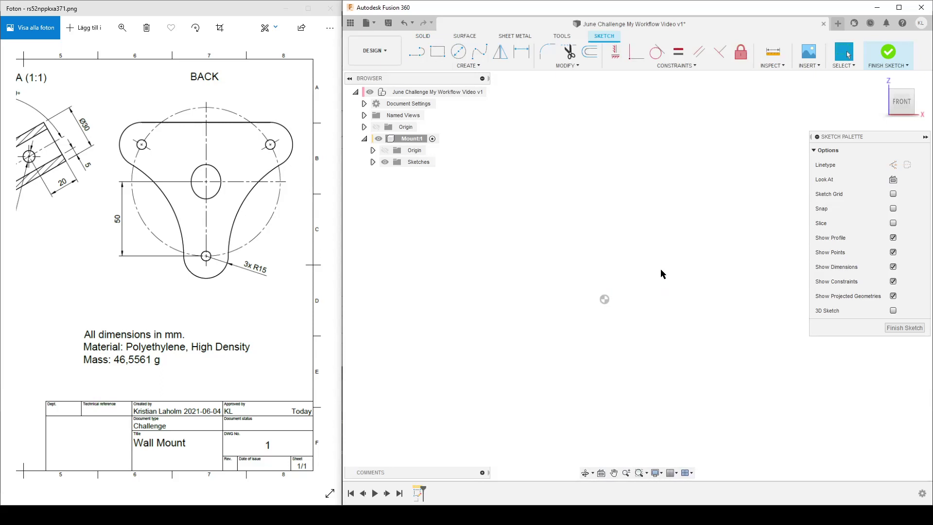
key(c)
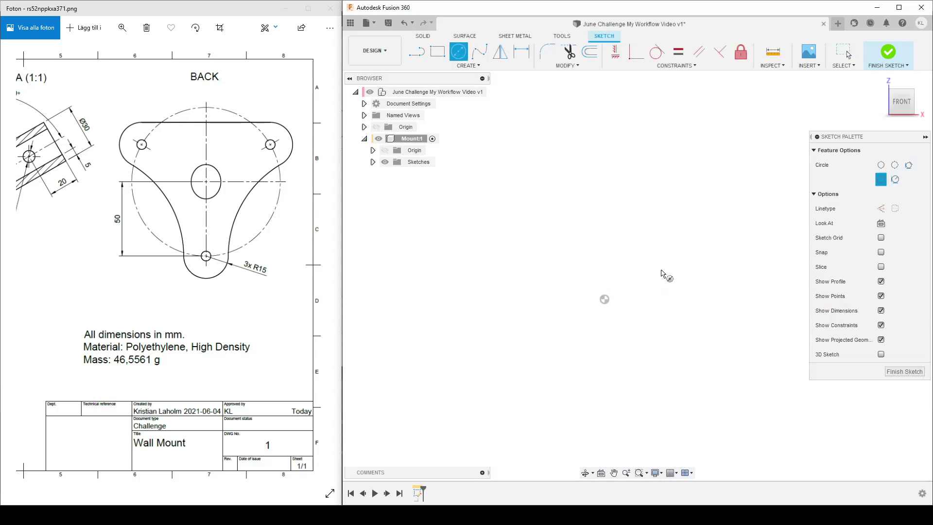
click(881, 209)
click(604, 299)
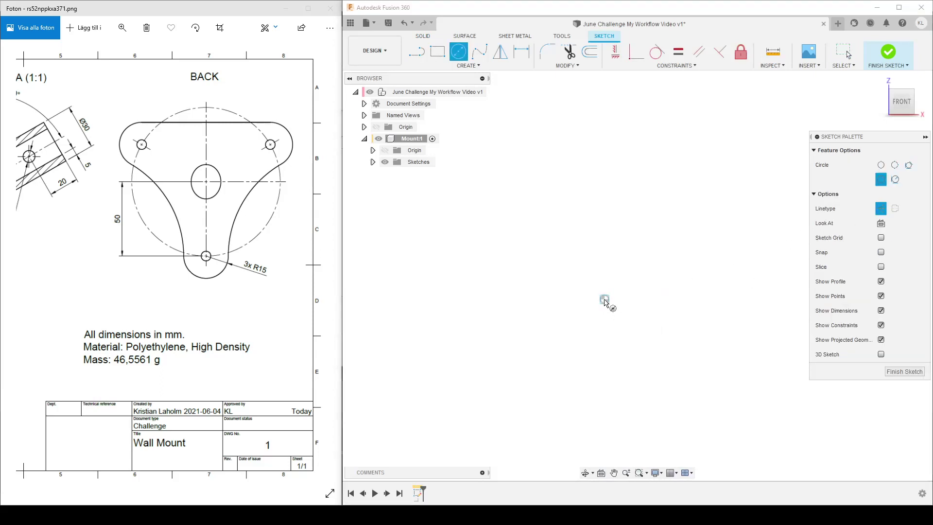
click(675, 341)
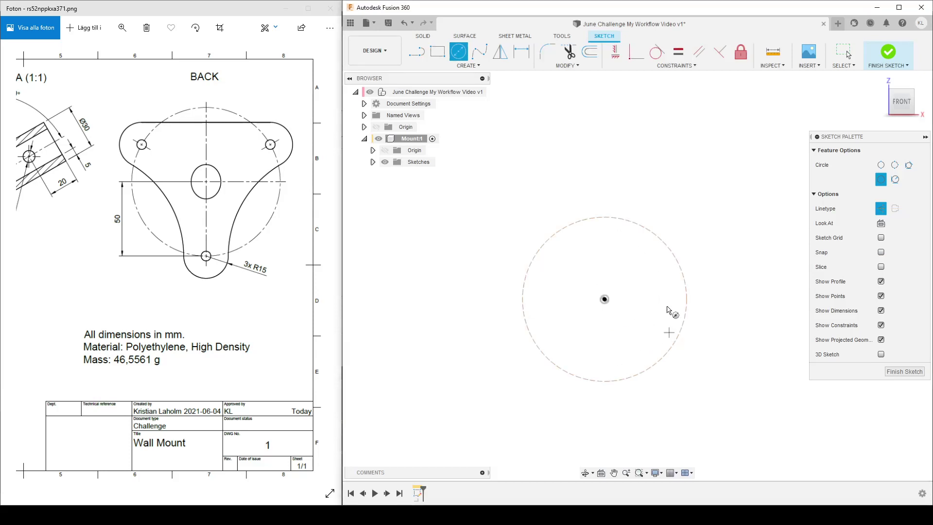
key(Escape)
Dimension the construction circle by its radius and set it to 50 mm
key(d)
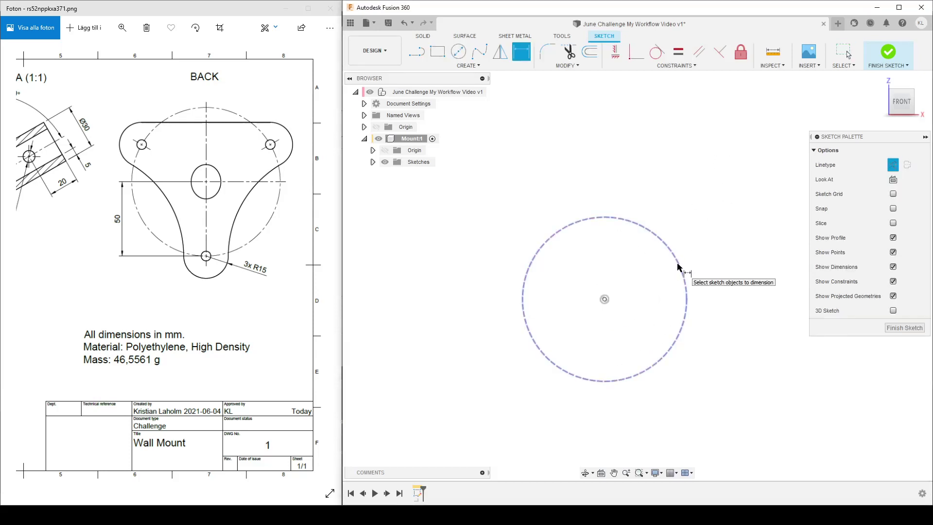
click(681, 267)
right_click(730, 238)
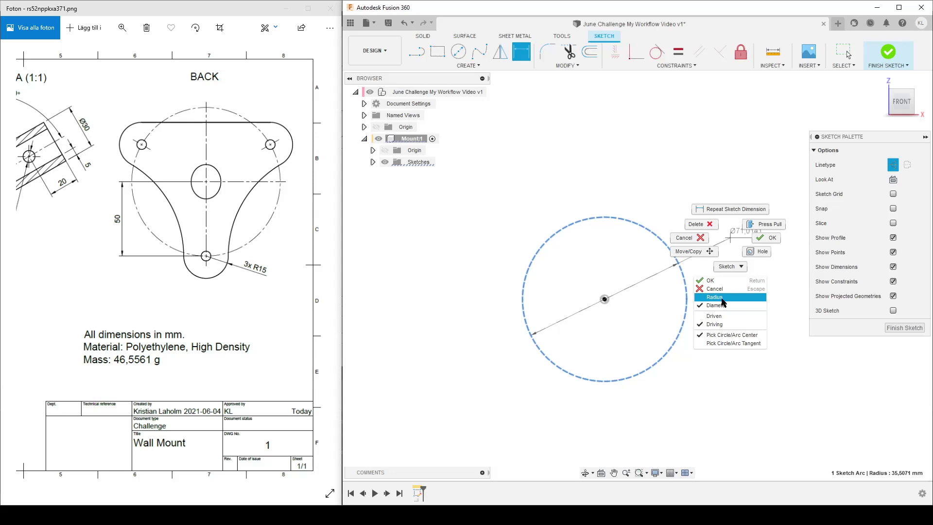
click(714, 297)
click(520, 414)
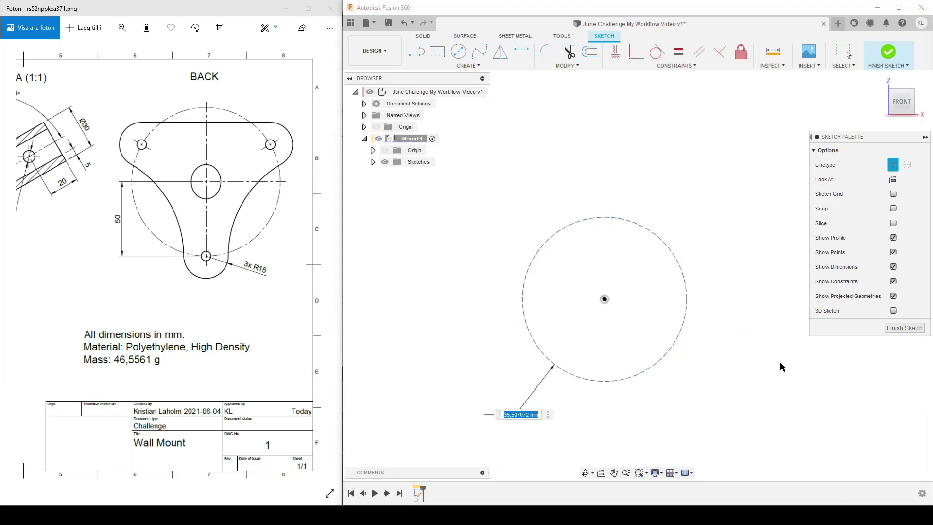
text(50)
key(Return)
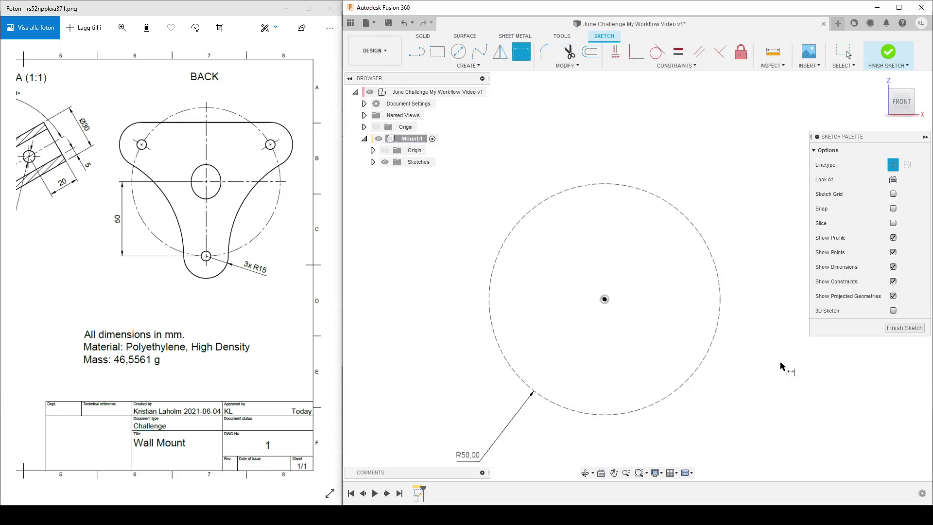
scroll(663, 316, down, 2)
middle_drag(663, 315, 653, 279)
key(d)
scroll(602, 334, up, 1)
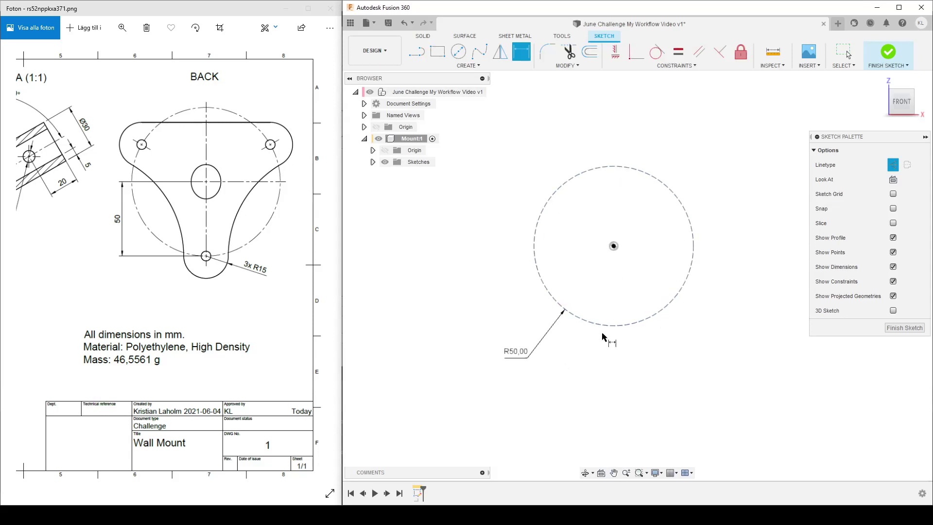
key(Escape)
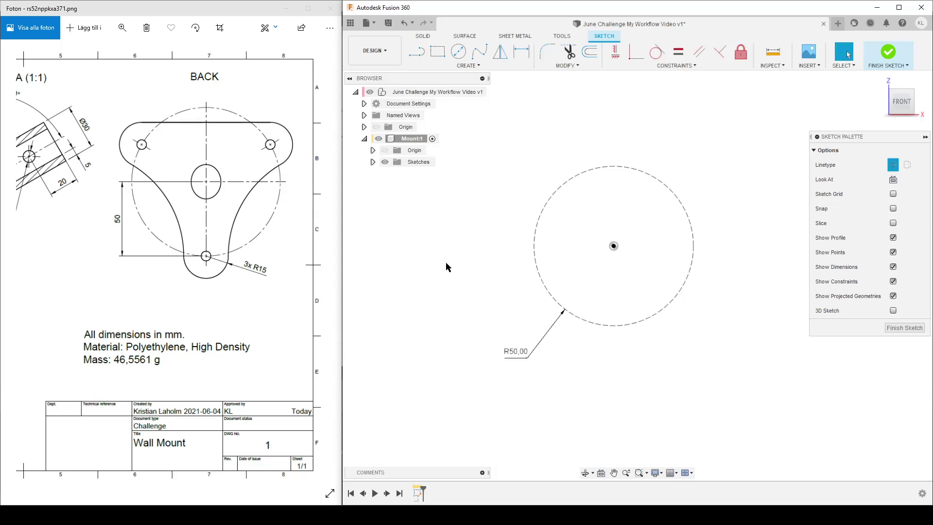
Sketch the closed plate outline in normal linetype: a horizontal upper line joined by tangent arcs forming three lobes around the construction circle
key(l)
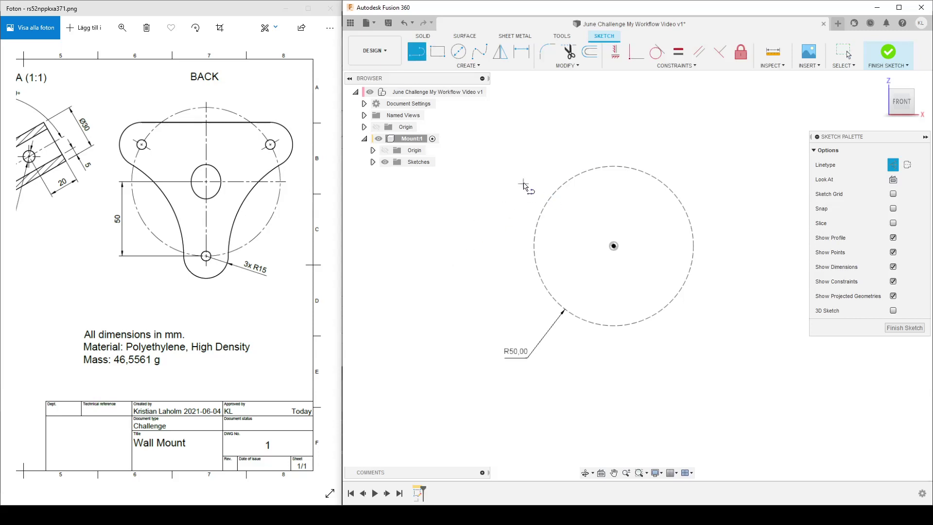
click(510, 150)
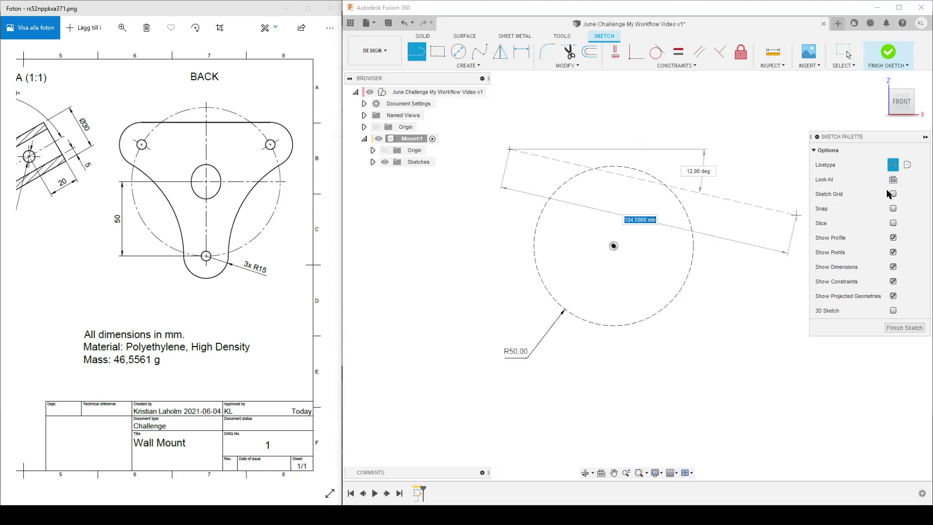
click(892, 166)
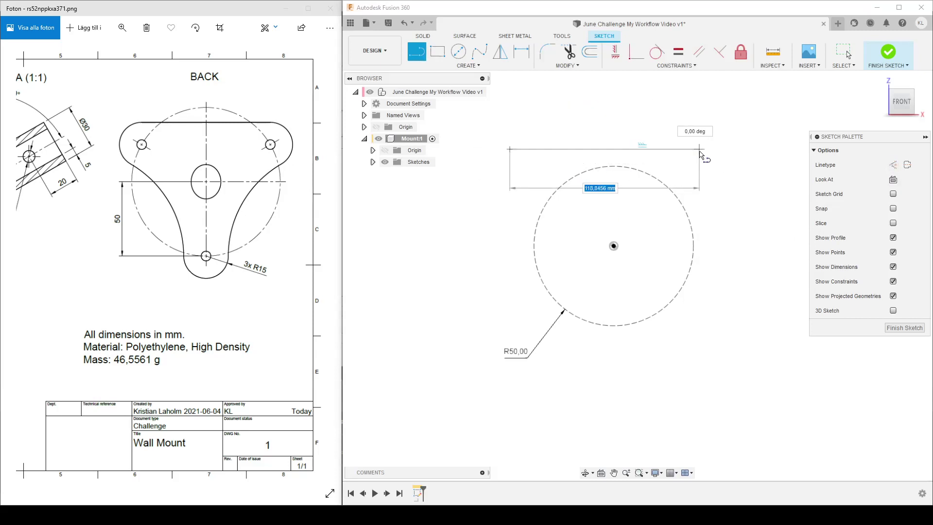
click(729, 149)
mouse_move(730, 149)
mouse_down()
mouse_move(781, 187)
mouse_move(736, 217)
mouse_move(662, 344)
mouse_move(655, 331)
mouse_move(637, 381)
mouse_move(580, 351)
mouse_move(535, 252)
mouse_move(481, 192)
mouse_move(510, 149)
mouse_up()
Make the upper-left lobe arc tangent to the horizontal upper line
click(657, 51)
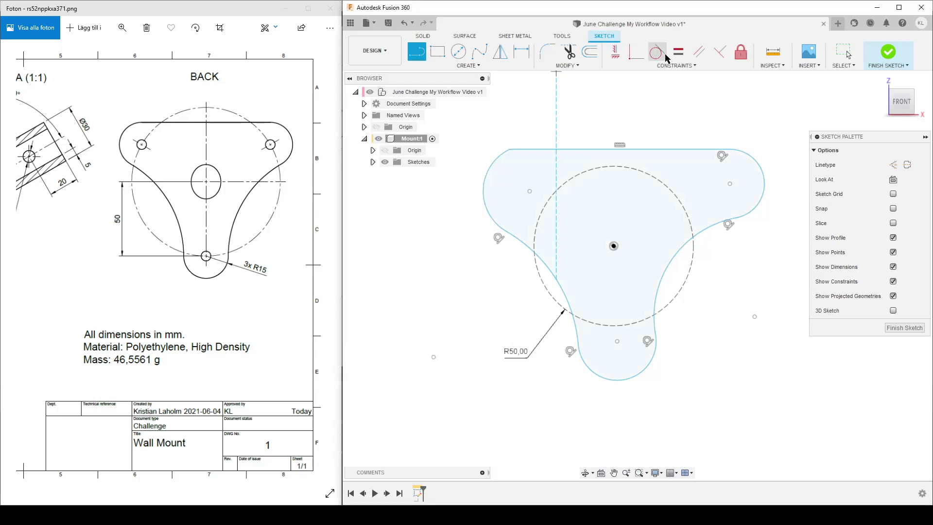
click(531, 154)
key(Escape)
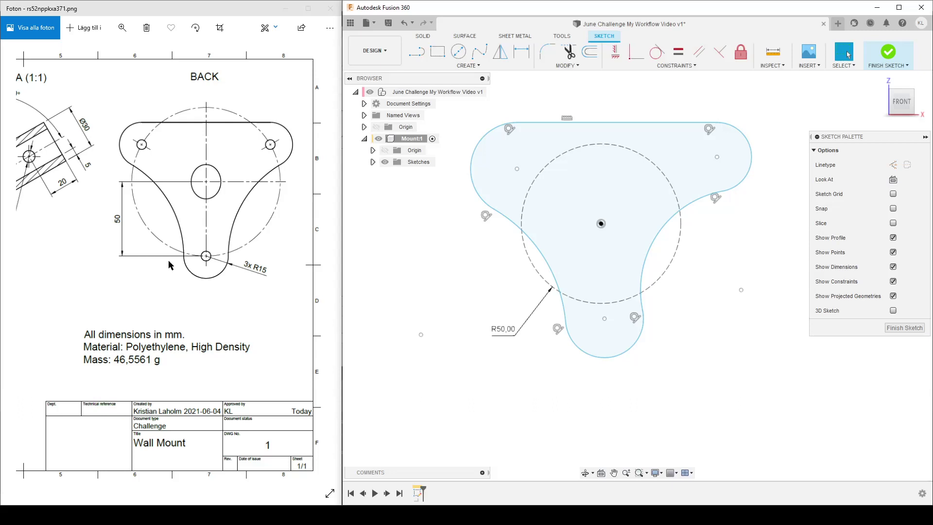
Constrain the centre points of the three lobe arcs coincident with the construction circle
click(636, 59)
click(516, 168)
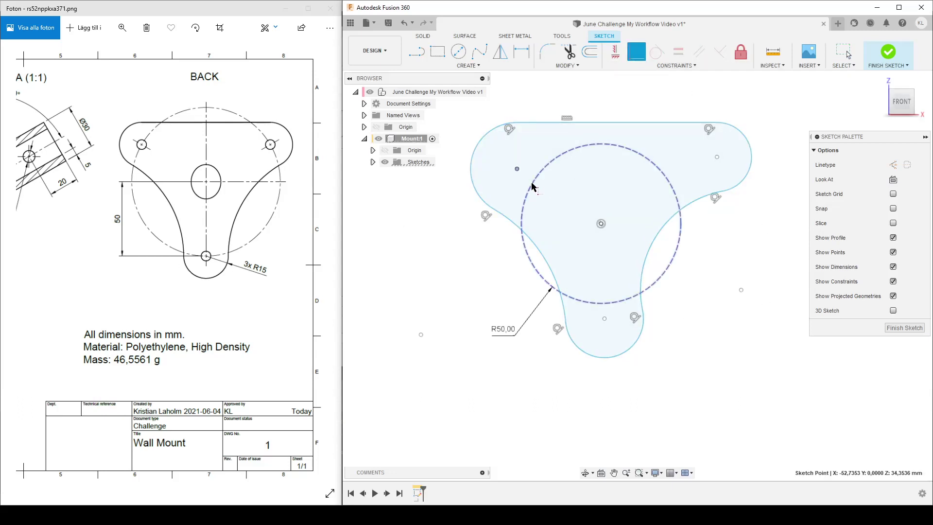
click(533, 186)
click(734, 168)
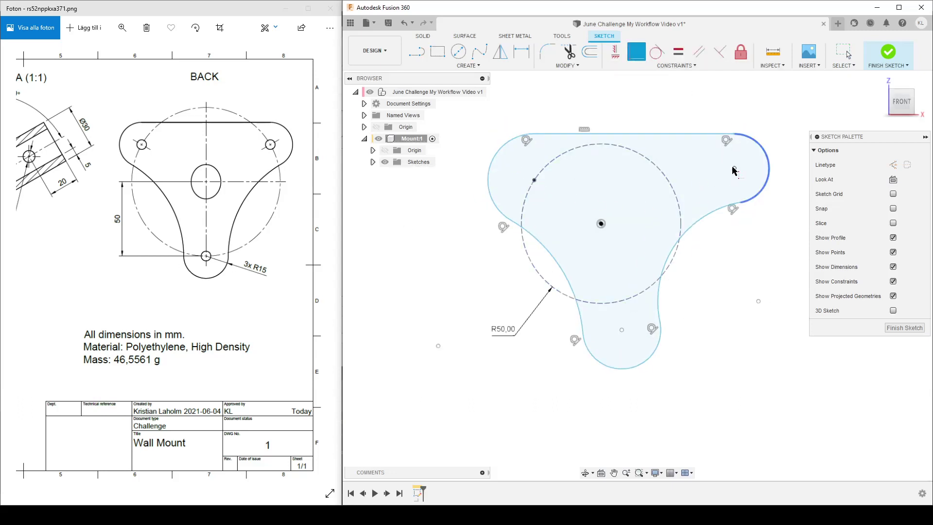
click(664, 178)
click(622, 329)
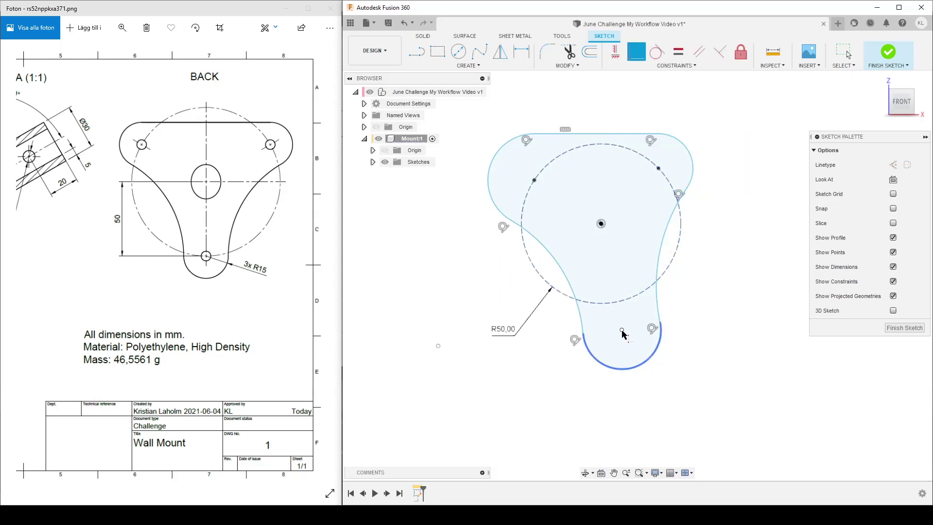
click(604, 308)
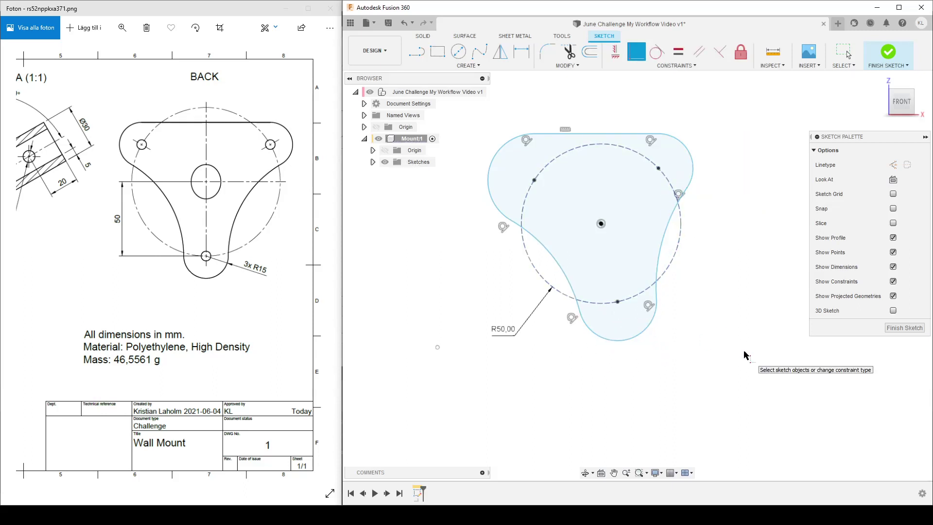
key(Escape)
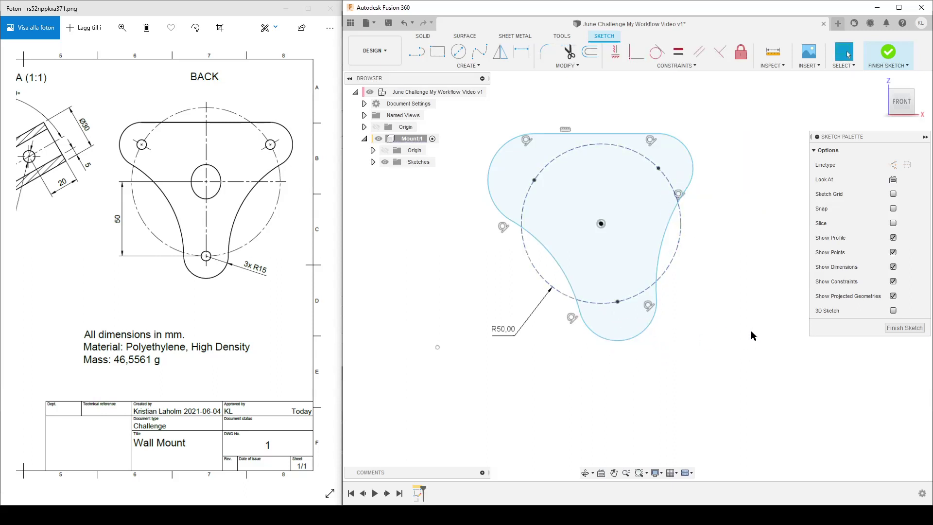
Apply an Equal constraint to the three lobe arcs so they share one radius
click(499, 152)
ctrl+click(693, 155)
ctrl+click(634, 342)
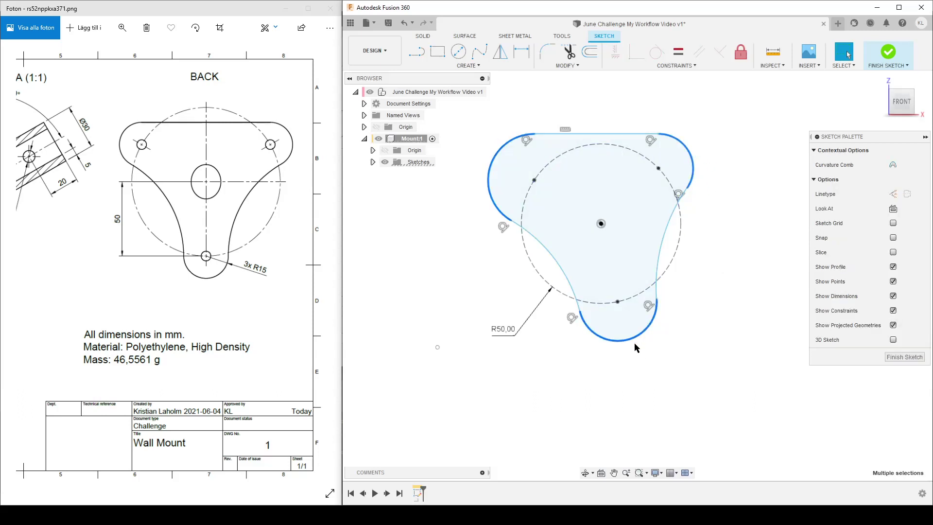
click(679, 52)
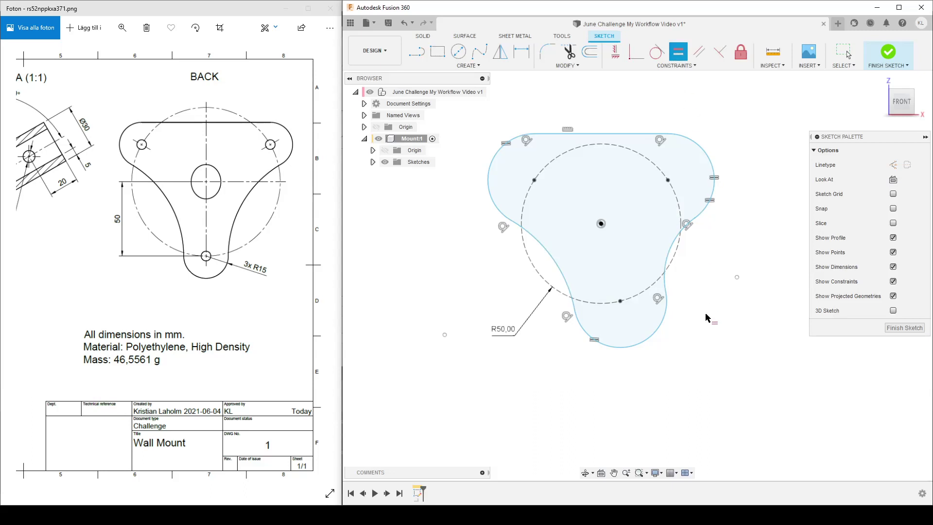
key(Escape)
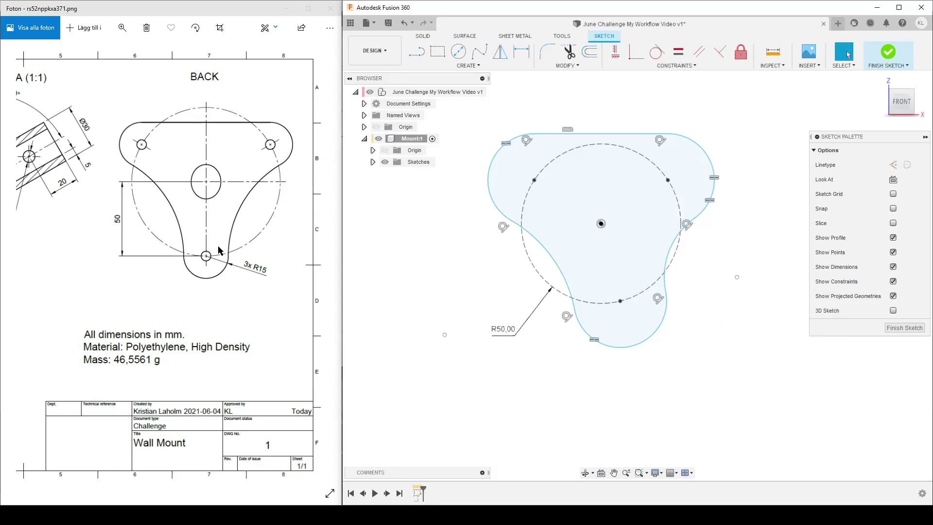
Align the lower lobe arc's centre point vertically with the centre of the construction circle using a Horizontal/Vertical constraint
click(615, 52)
click(620, 301)
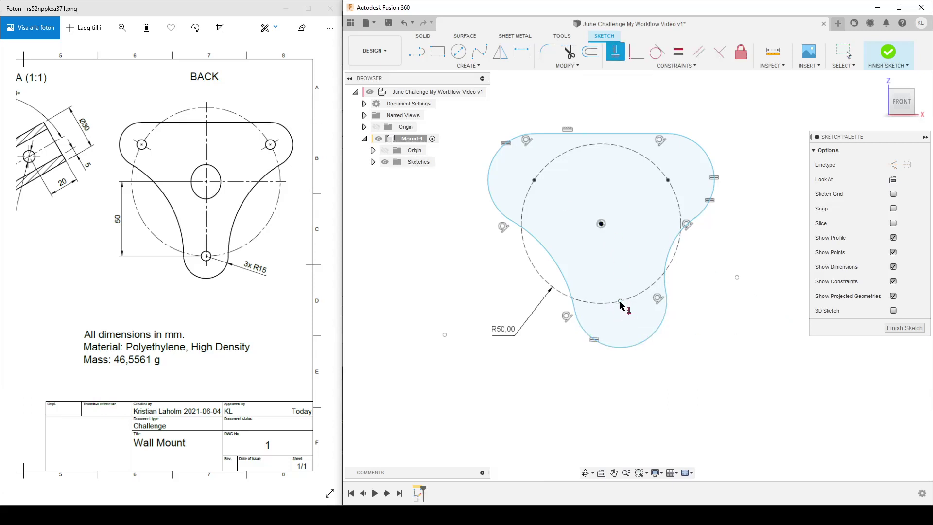
click(602, 224)
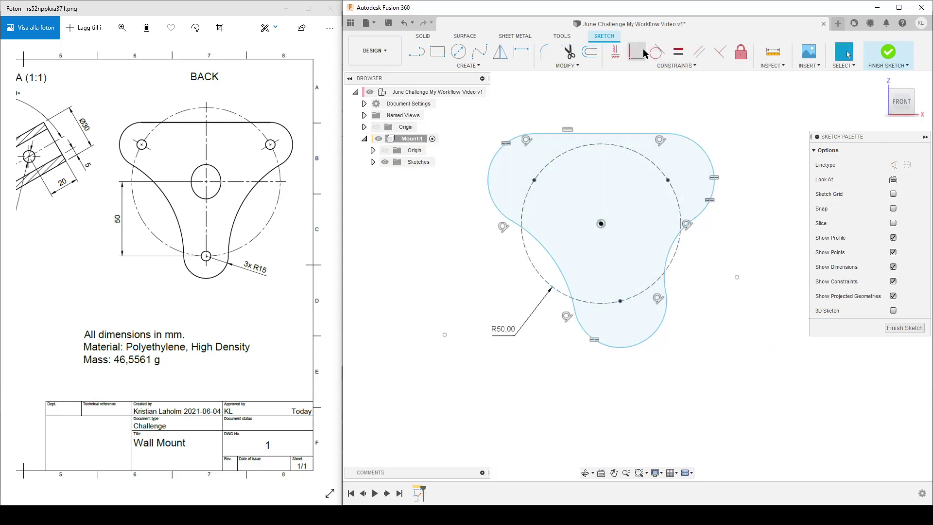
click(615, 52)
click(620, 302)
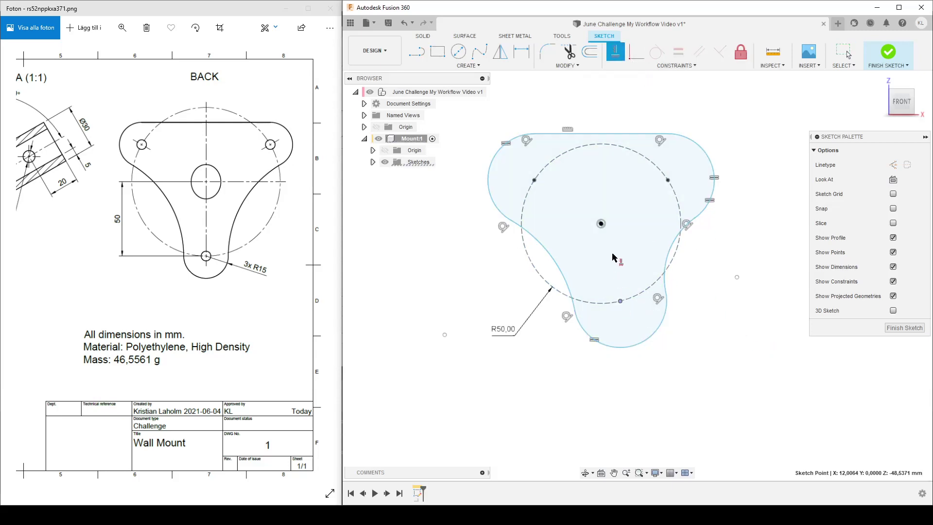
click(601, 224)
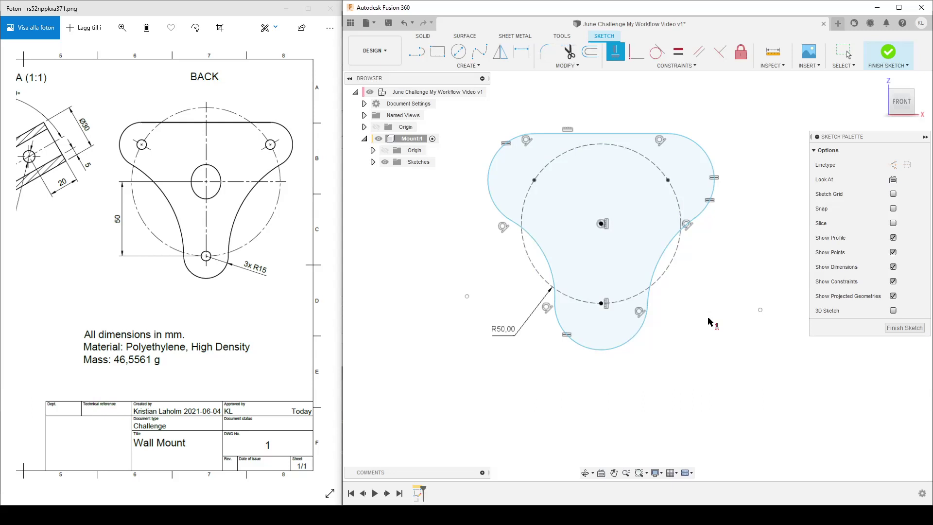
key(Escape)
drag(627, 148, 623, 155)
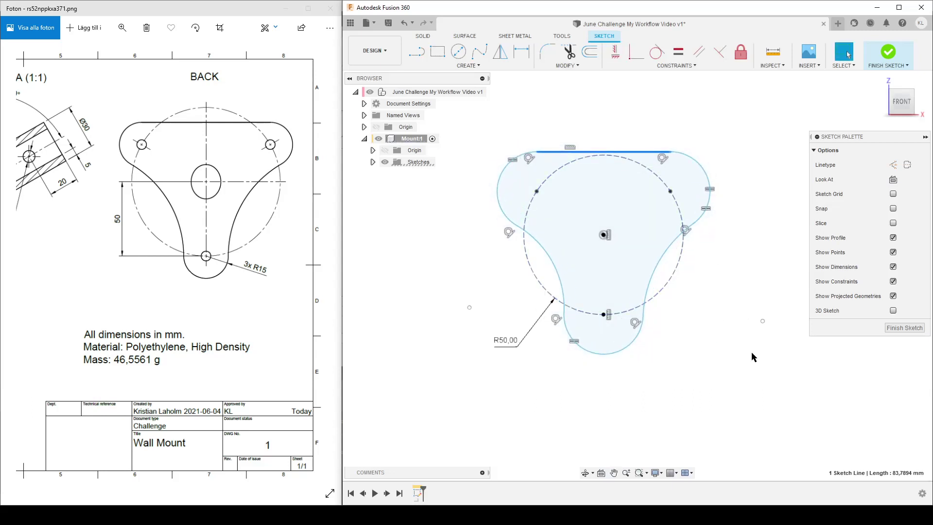
Dimension the lower lobe arc with a radius of 15 mm
click(565, 441)
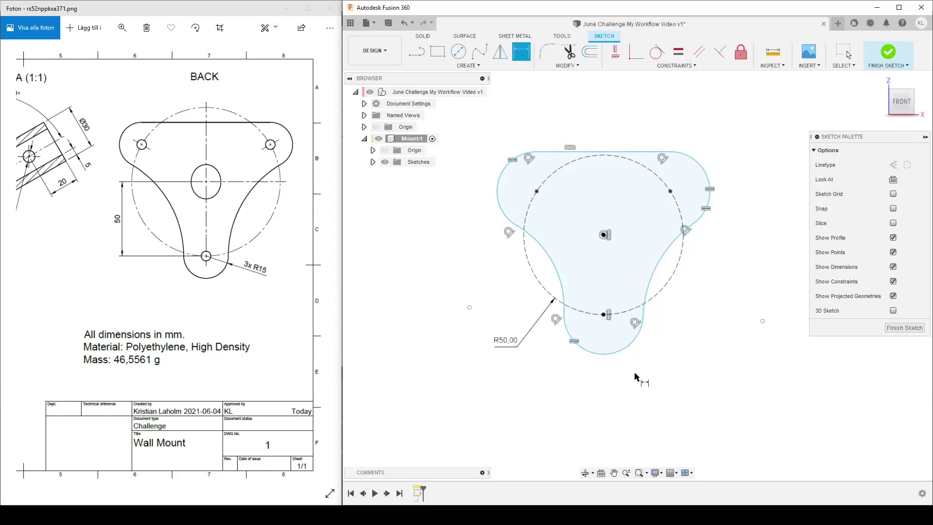
click(629, 348)
click(663, 382)
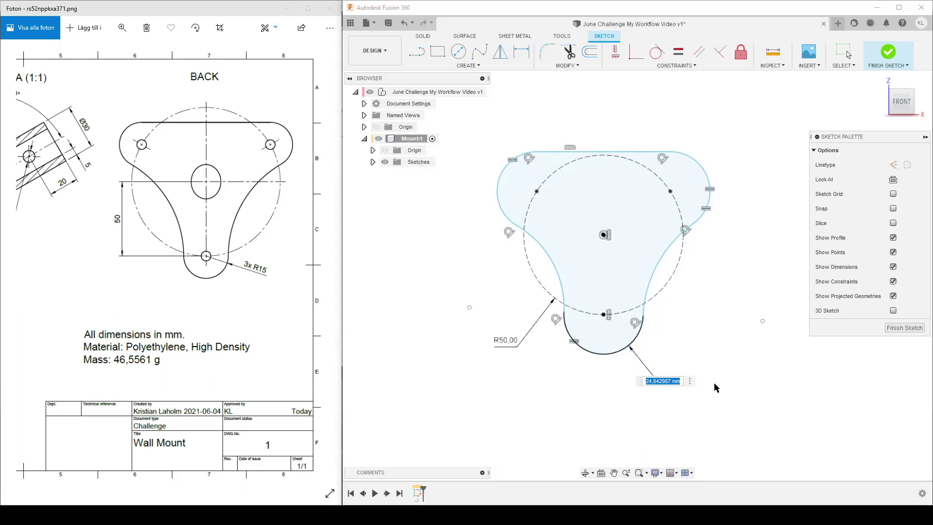
text(15)
key(Return)
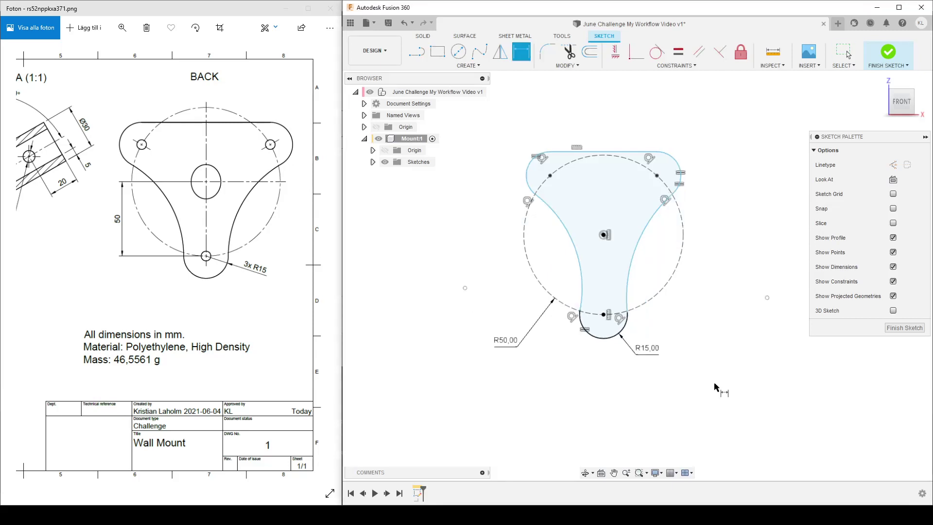
key(Escape)
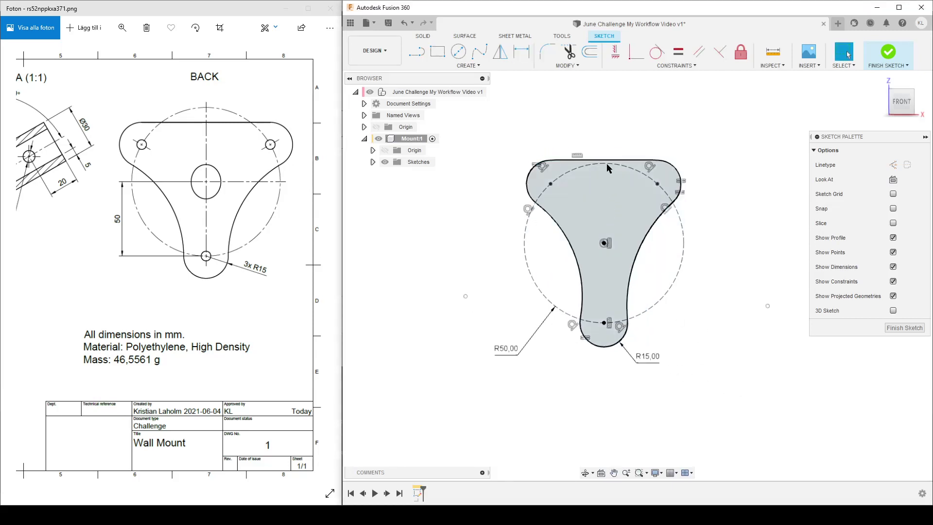
mouse_move(613, 163)
mouse_down()
mouse_move(616, 197)
mouse_move(615, 174)
mouse_up()
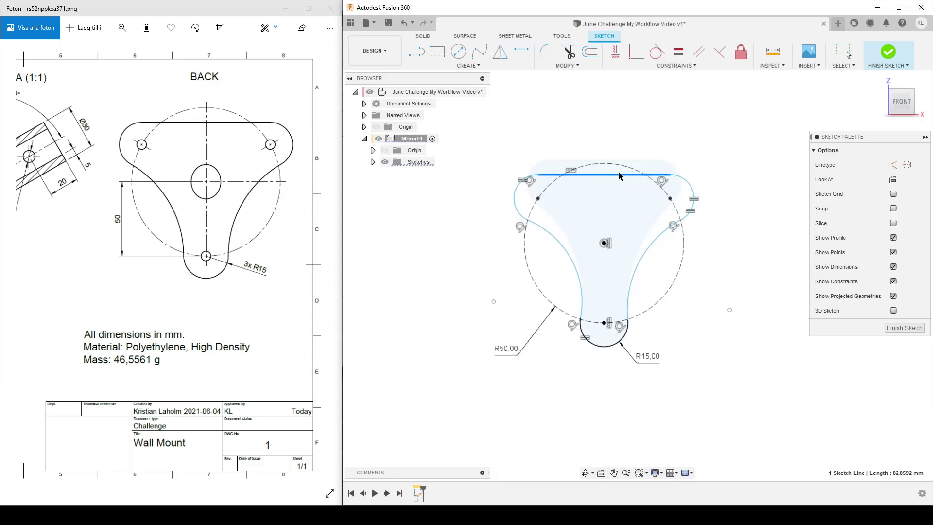
Draw a construction line between the two endpoints of the lower lobe arc and constrain it horizontal
drag(99, 272, 303, 282)
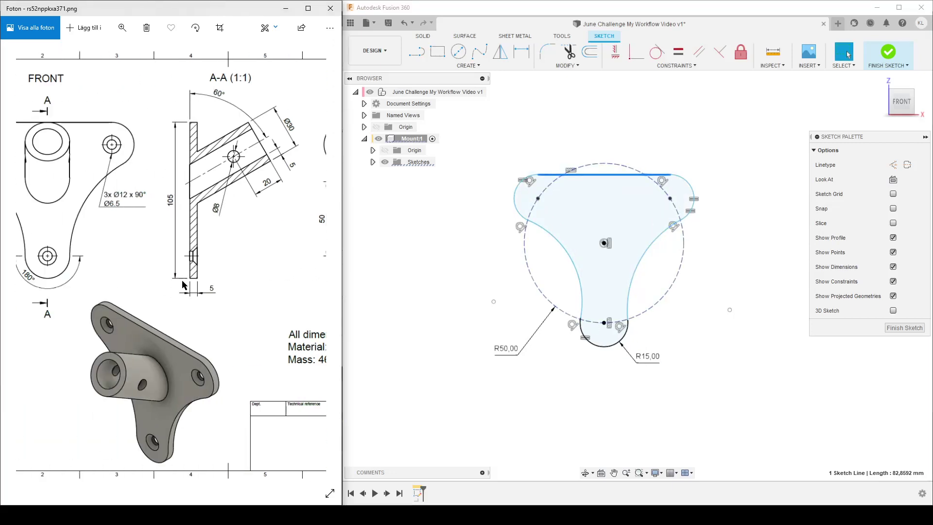
drag(129, 284, 238, 286)
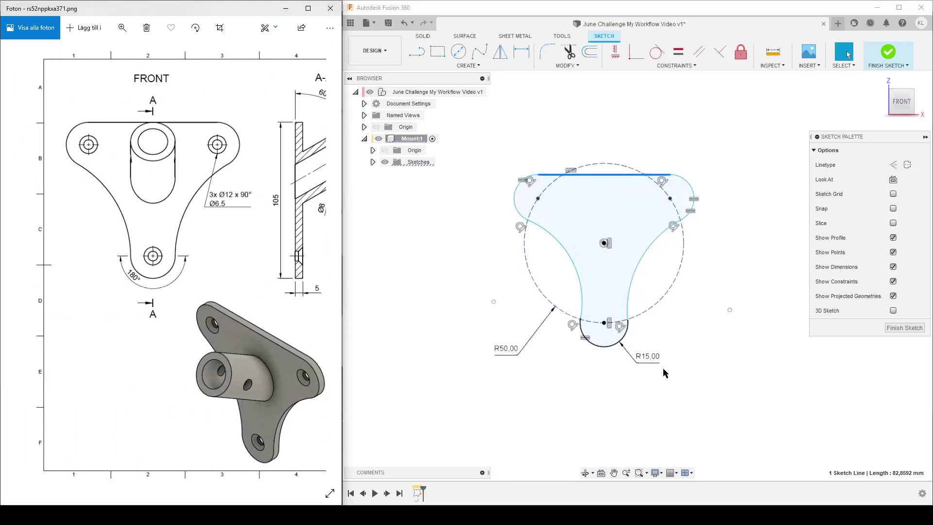
scroll(644, 373, up, 3)
middle_drag(586, 370, 647, 395)
key(Escape)
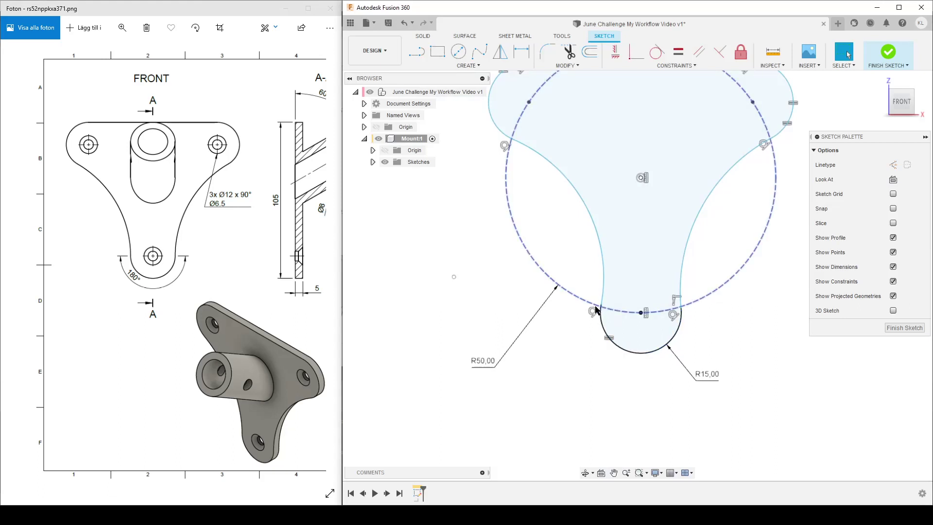
scroll(598, 311, up, 3)
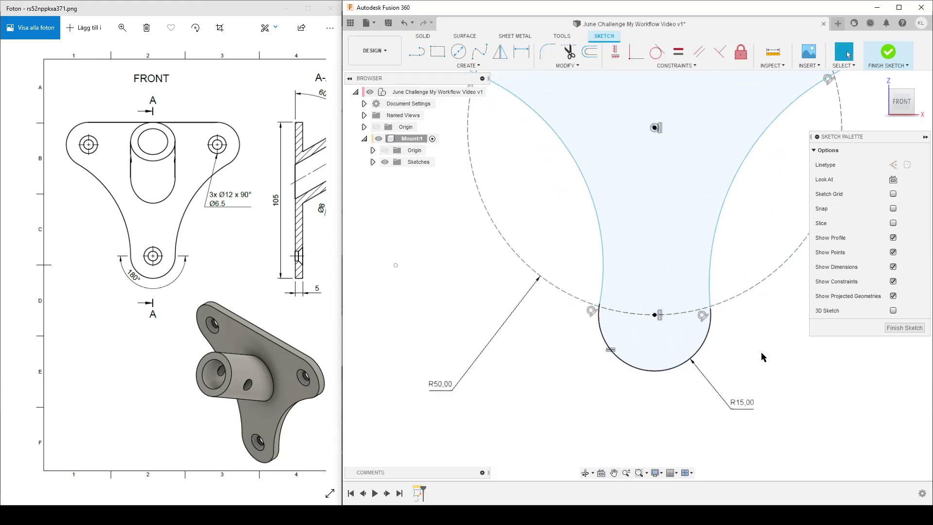
key(l)
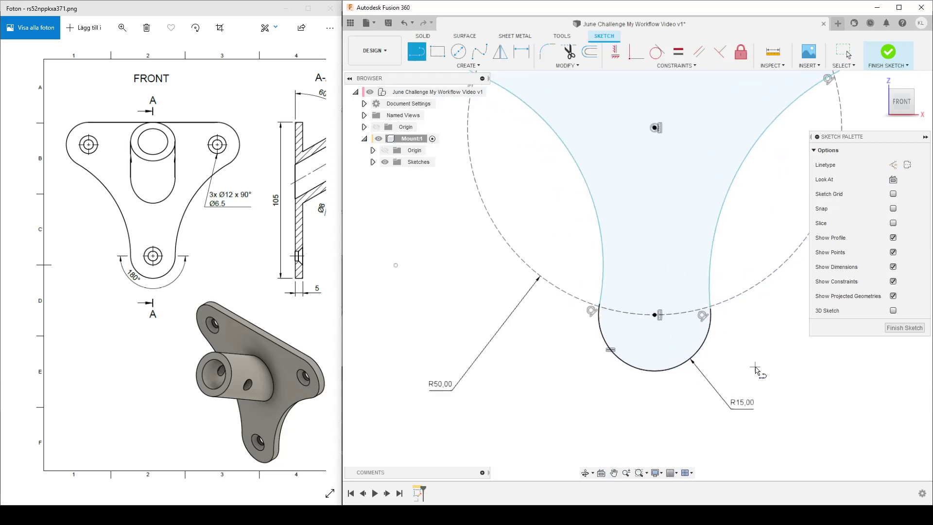
click(710, 310)
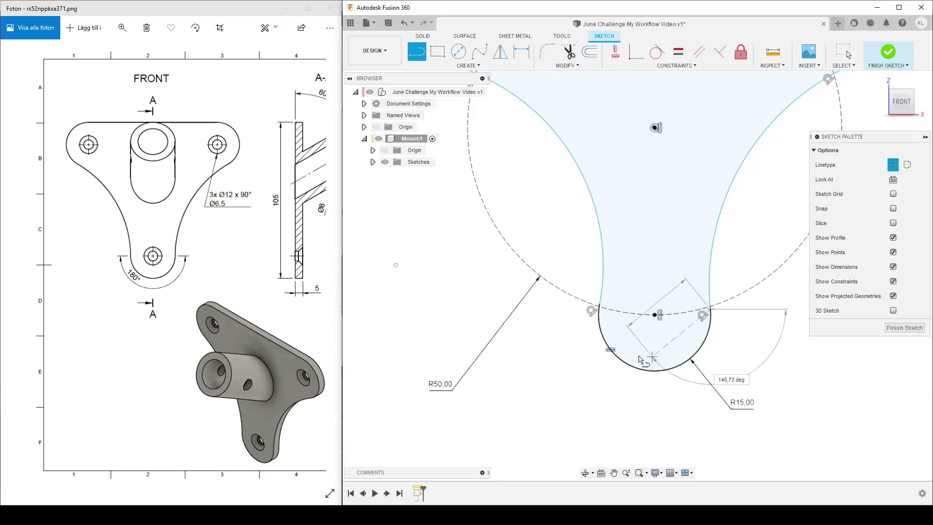
click(600, 305)
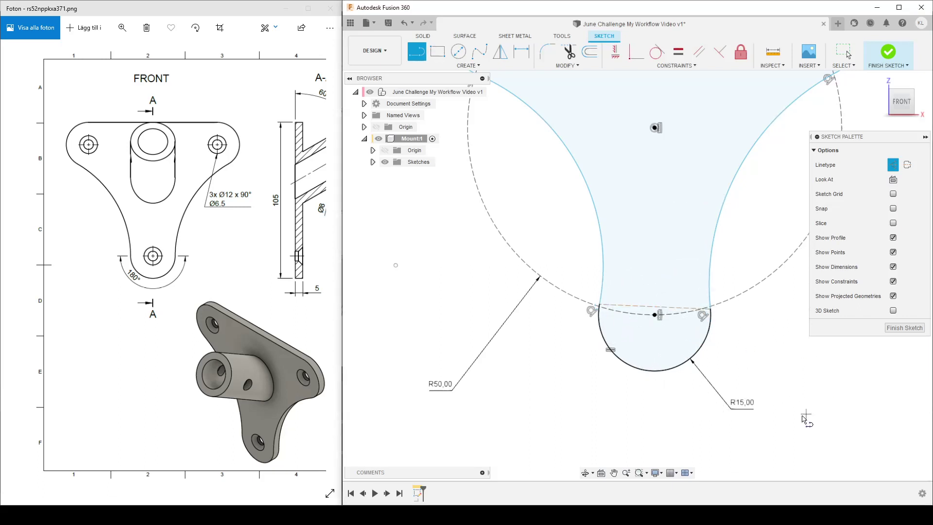
click(615, 51)
click(639, 308)
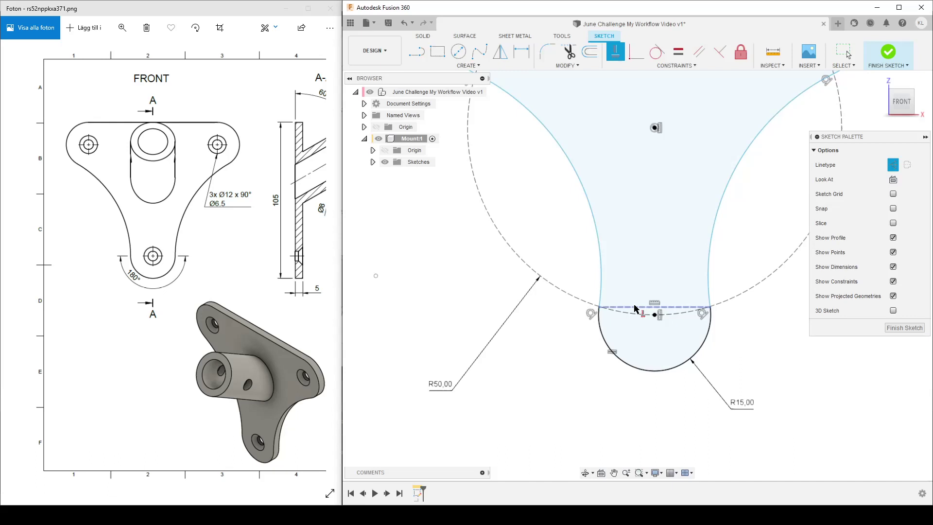
Constrain the horizontal construction line coincident with the lower lobe arc's centre point
click(636, 51)
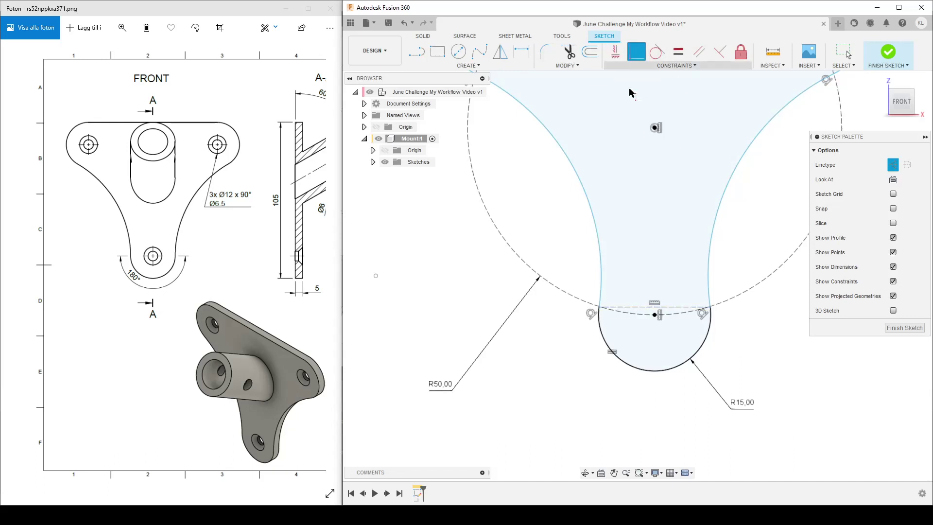
click(645, 307)
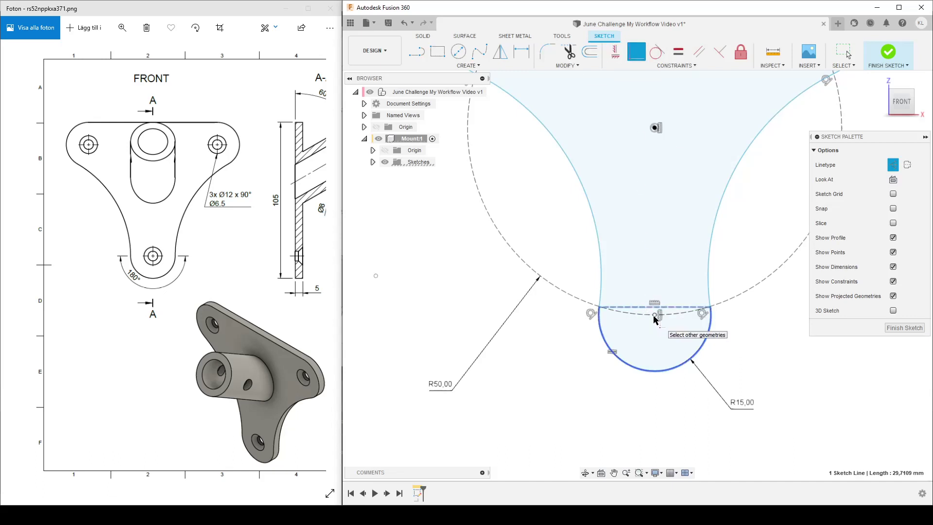
click(655, 315)
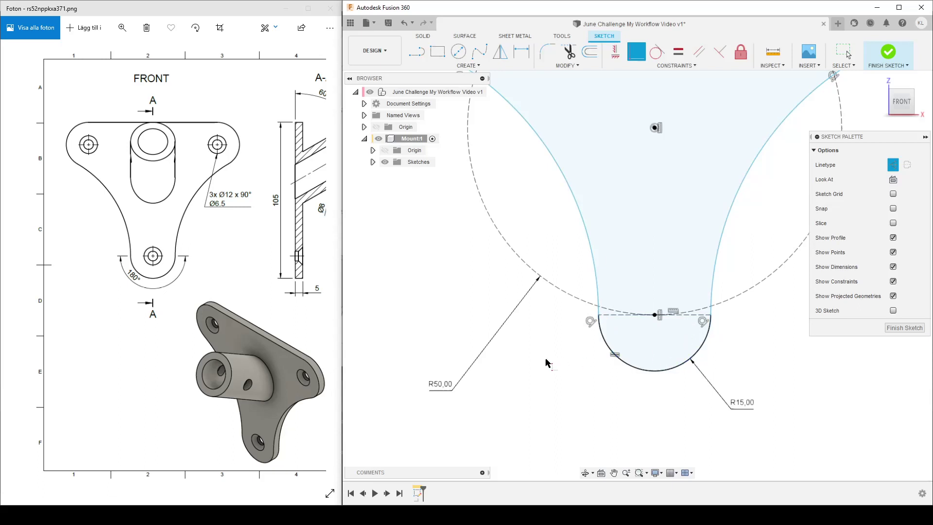
scroll(545, 363, down, 3)
middle_drag(757, 391, 706, 402)
key(Escape)
middle_drag(728, 355, 765, 379)
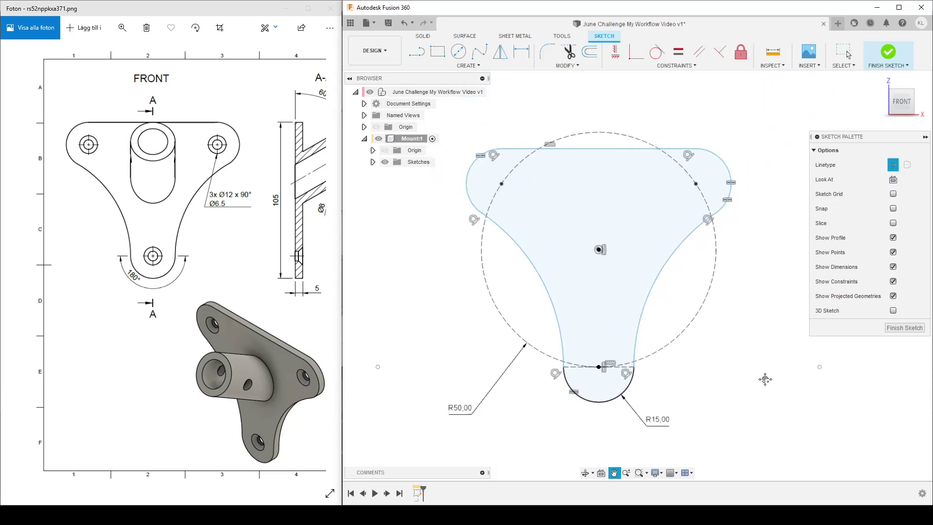
Shift the upper line and the right concave arc slightly downward to test the outline's remaining freedom of movement
drag(276, 248, 243, 258)
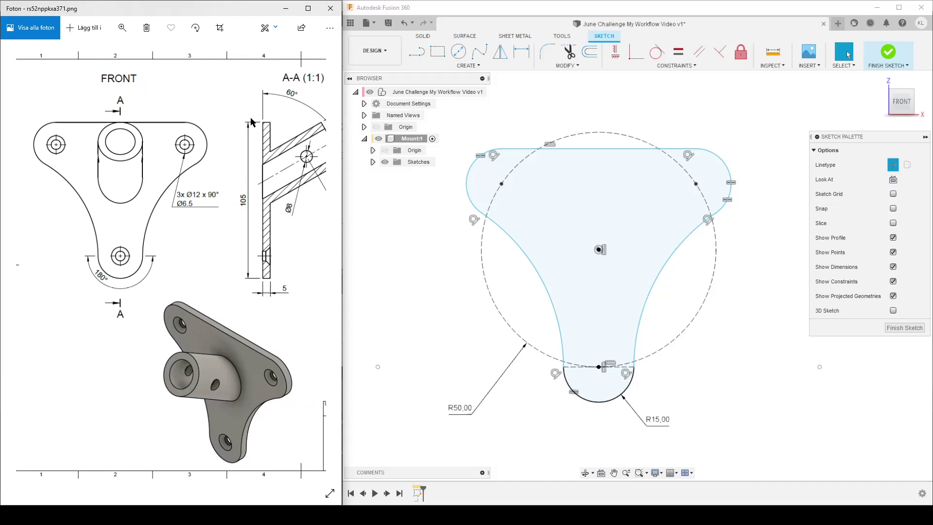
mouse_move(608, 149)
mouse_down()
mouse_move(614, 165)
mouse_move(616, 151)
mouse_up()
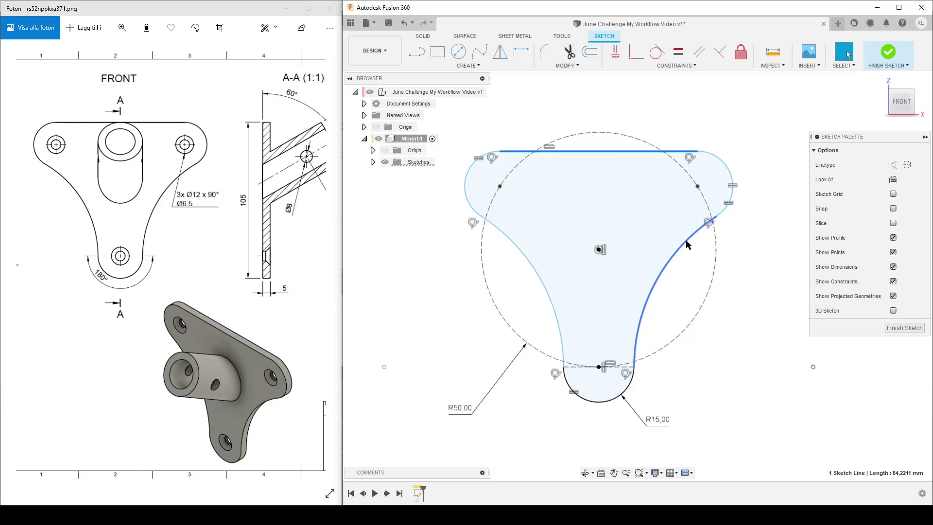
drag(687, 244, 688, 262)
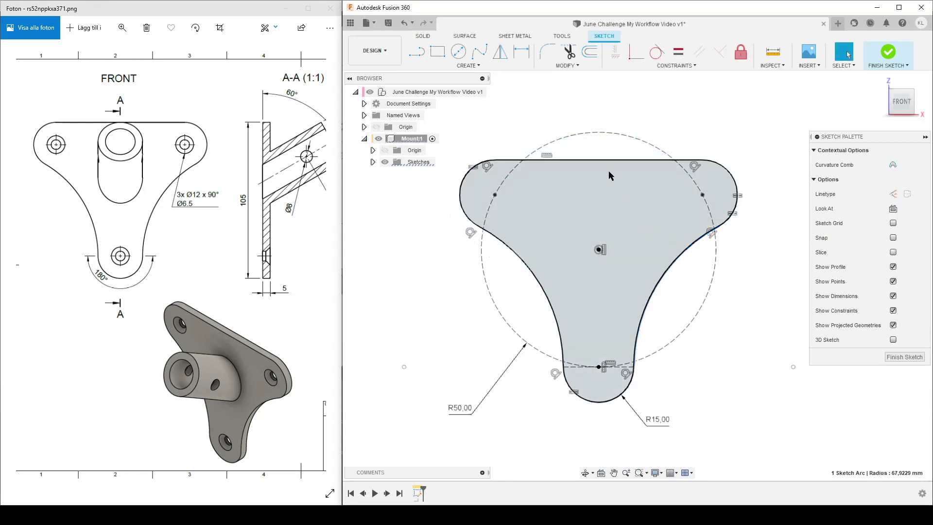
click(764, 321)
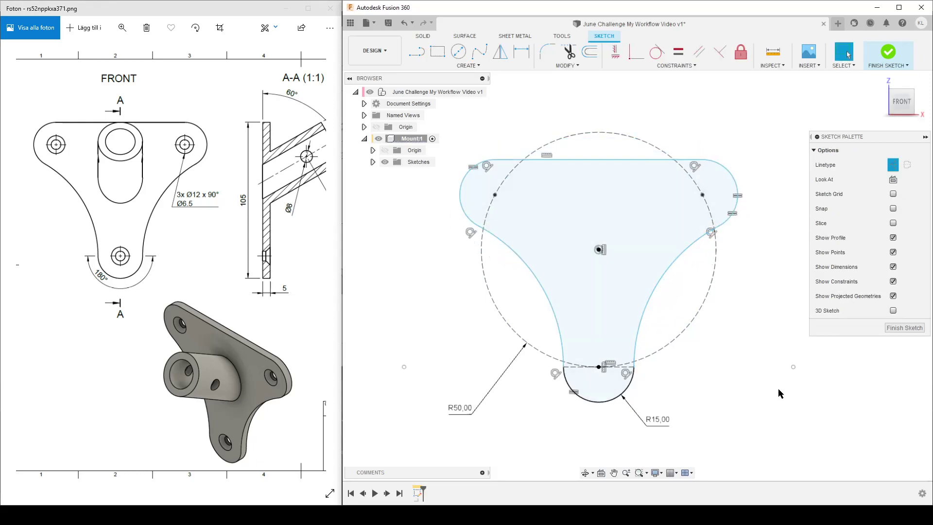
Dimension the plate's overall height from the upper line to the tangent of the lower lobe arc as 105 mm
key(d)
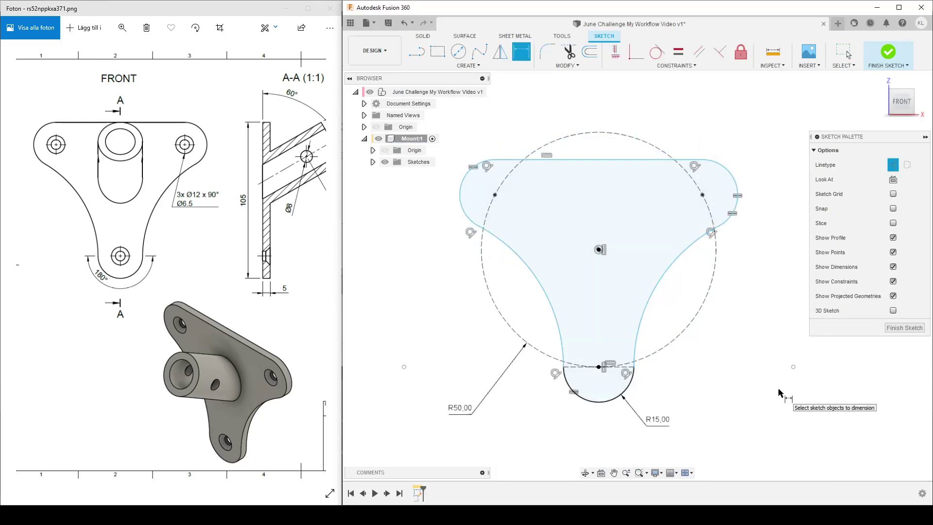
click(595, 160)
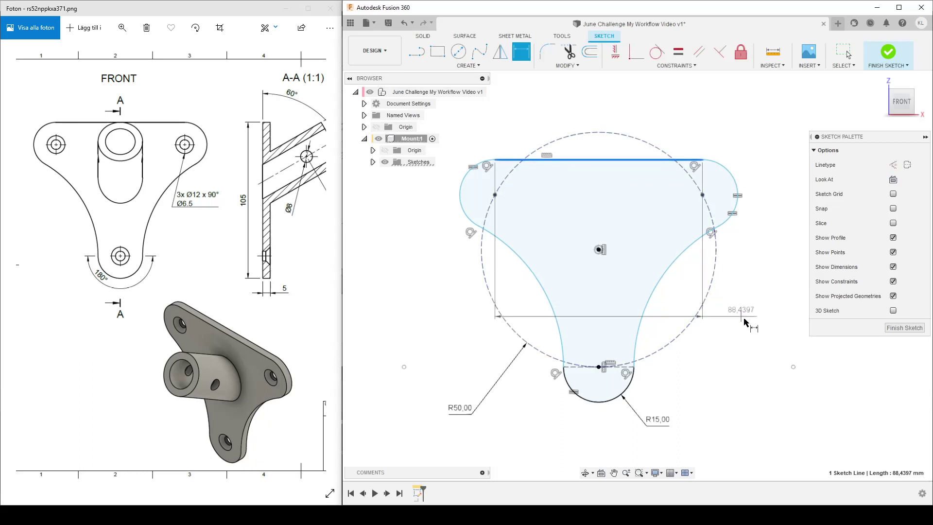
right_click(744, 320)
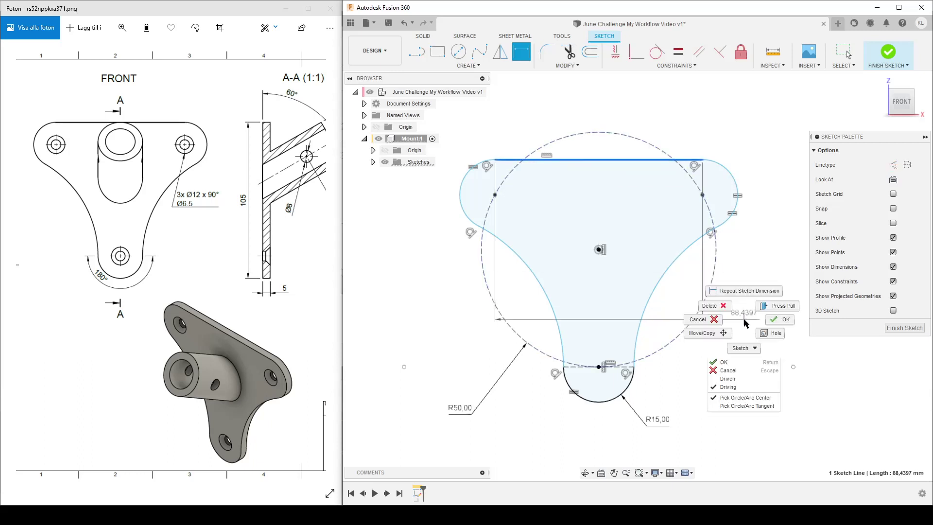
click(769, 407)
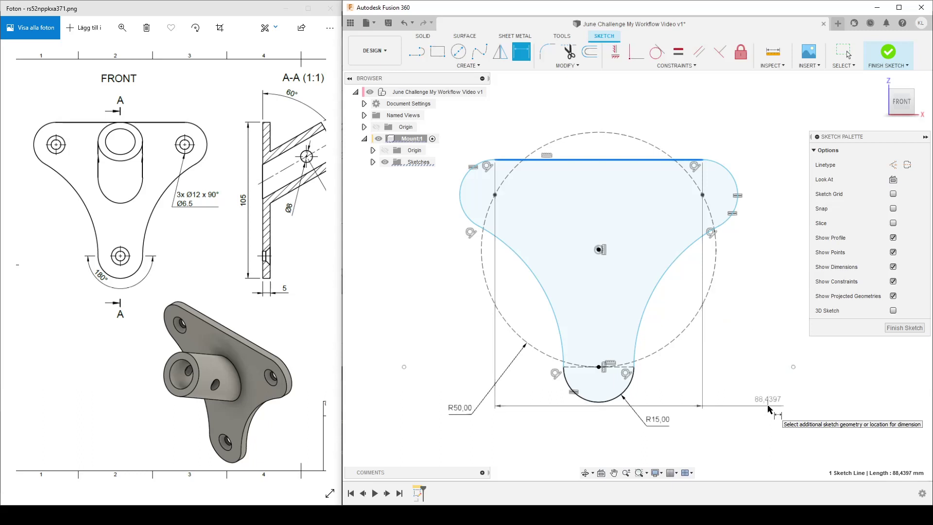
click(600, 405)
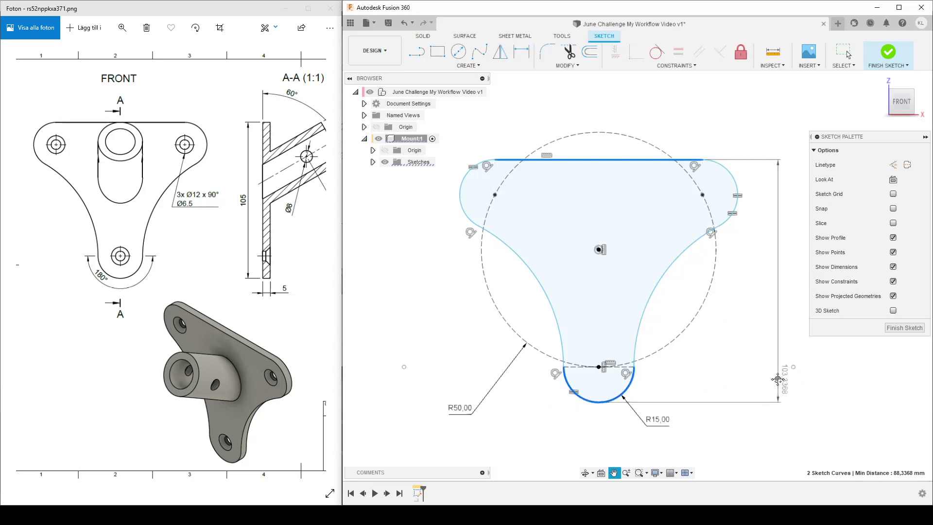
middle_drag(777, 380, 648, 360)
click(729, 353)
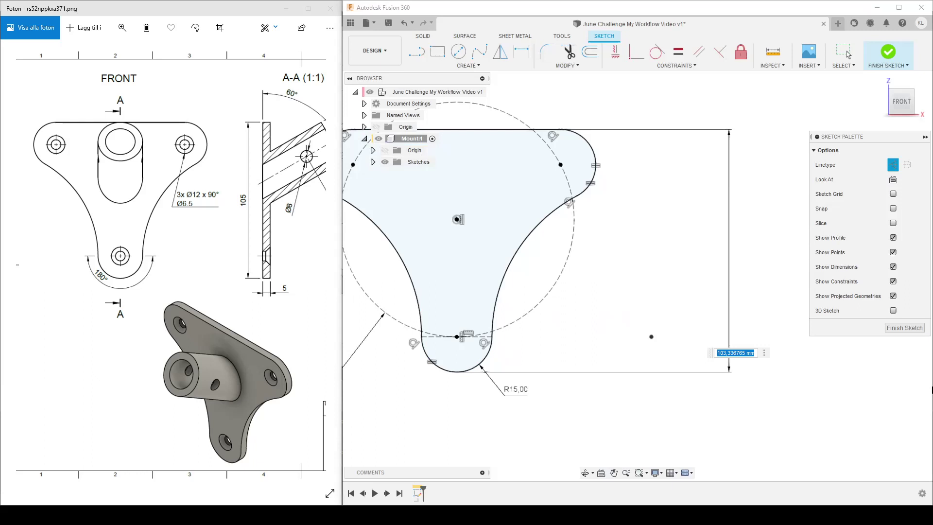
text(105)
key(Return)
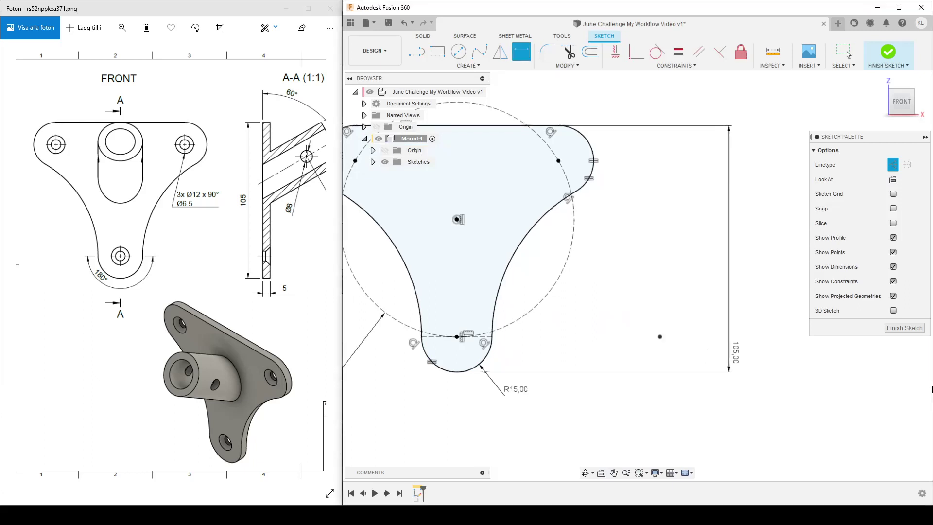
Expand the Mount component's Sketches folder and examine whether Sketch1 is fully constrained
click(372, 162)
scroll(440, 264, down, 3)
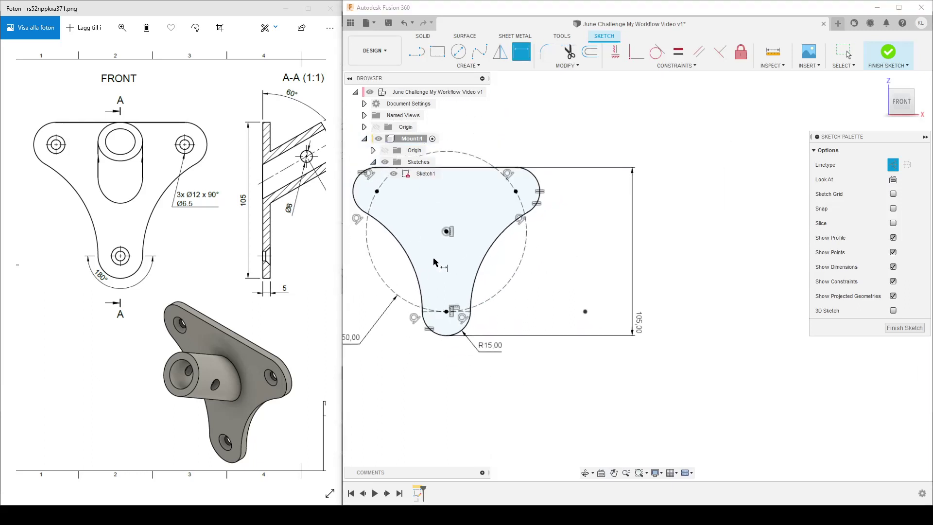
scroll(510, 284, up, 1)
middle_drag(507, 284, 640, 332)
key(Escape)
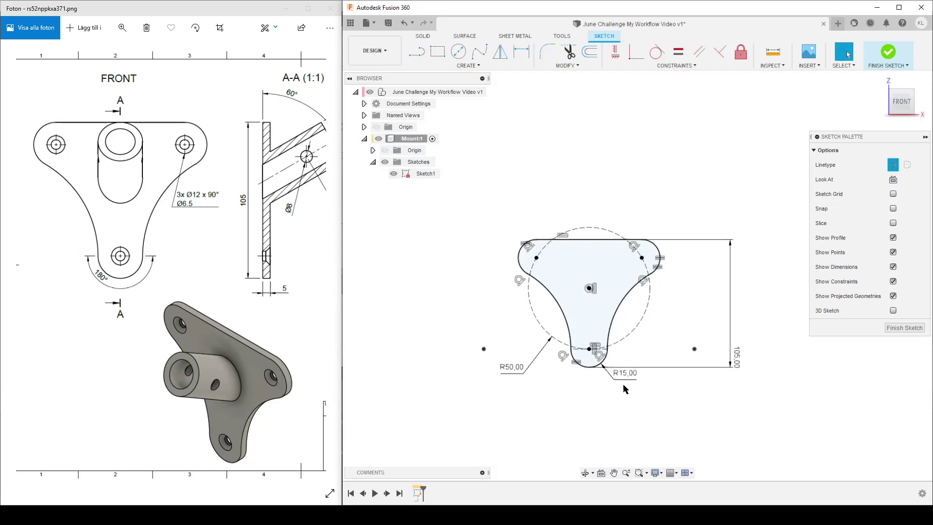
Finish the plate outline sketch and extrude its profile 5 mm as a new body
scroll(573, 386, up, 2)
scroll(573, 385, down, 2)
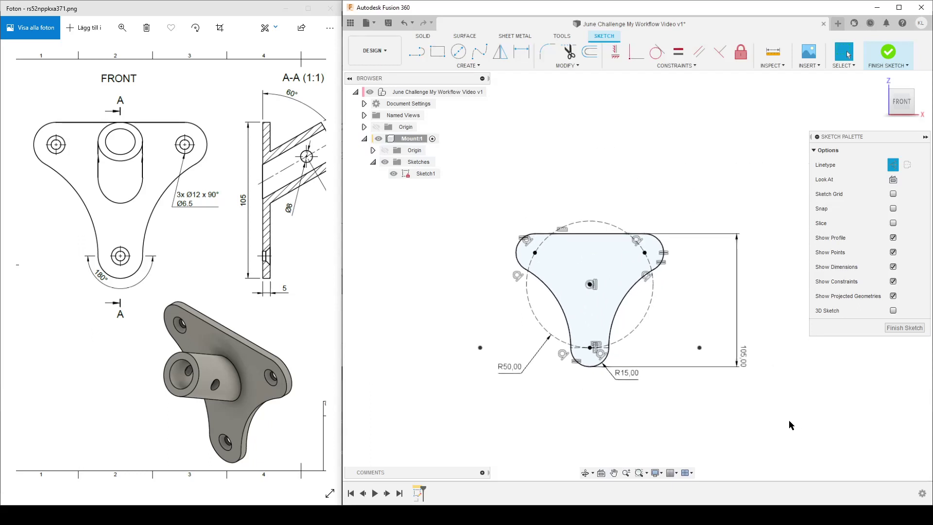
click(901, 335)
mouse_move(670, 395)
shift+middle_down()
mouse_move(679, 389)
mouse_move(695, 402)
shift+middle_up()
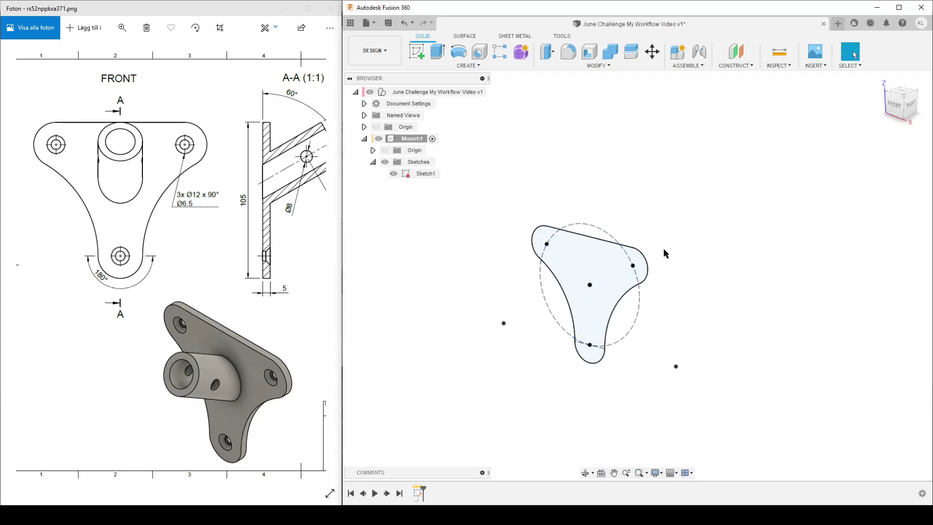
key(e)
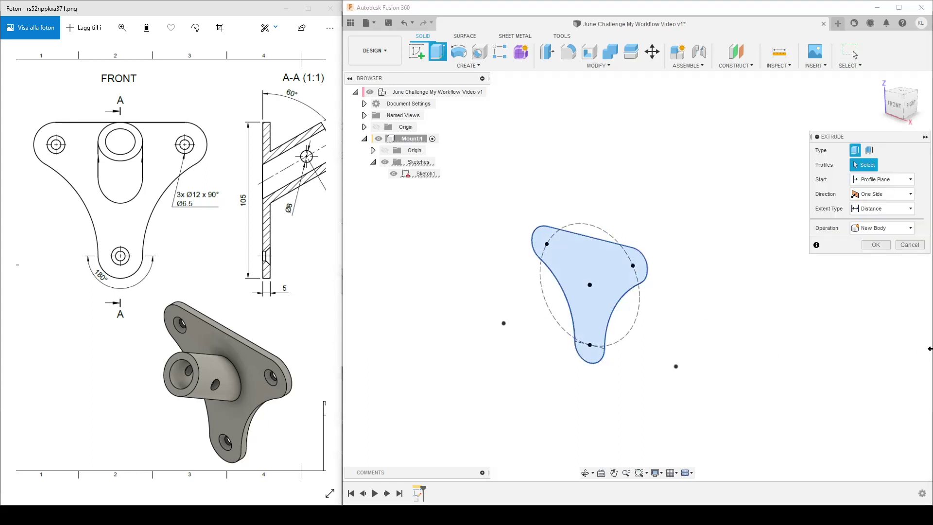
mouse_move(827, 367)
shift+middle_down()
mouse_move(772, 371)
mouse_move(781, 370)
shift+middle_up()
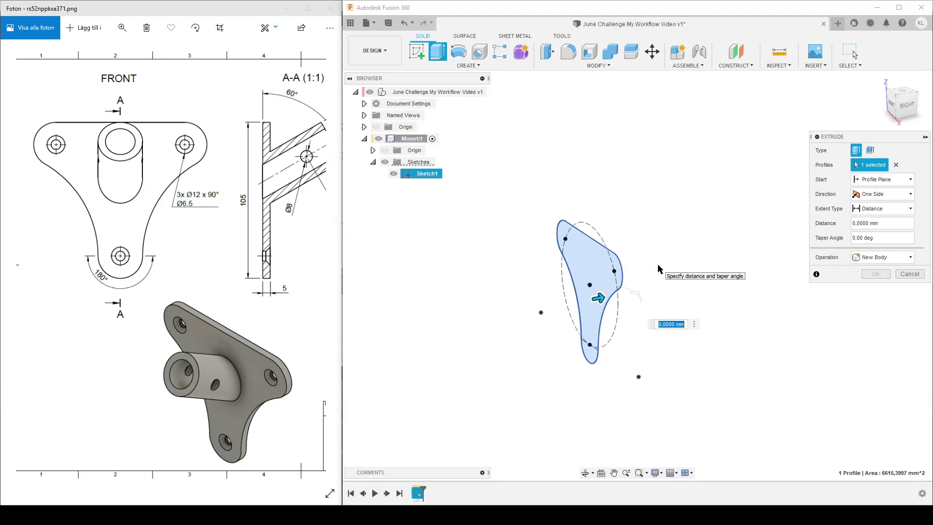
text(5)
key(Return)
Place countersunk holes with a 12 mm, 90° countersink on the three lobe centre points using the From Sketch placement
shift+middle_drag(505, 290, 541, 300)
scroll(549, 310, up, 2)
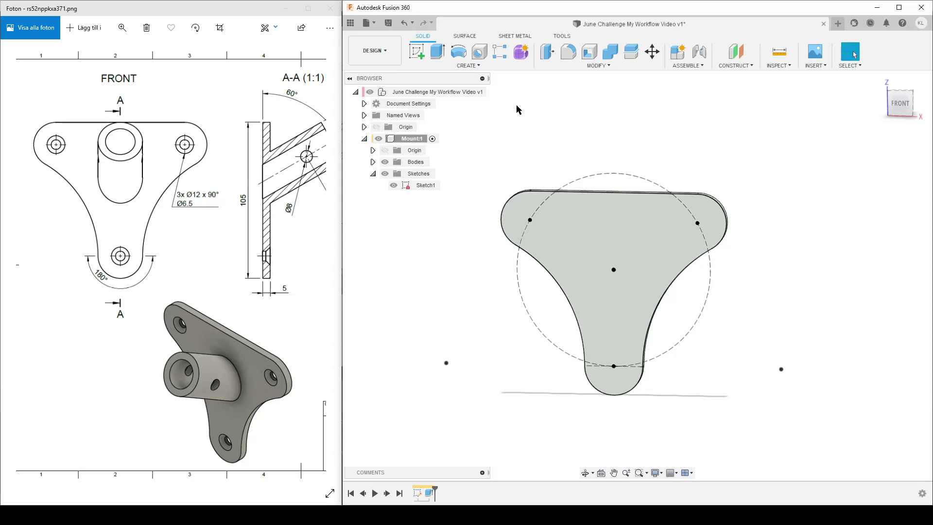
click(479, 52)
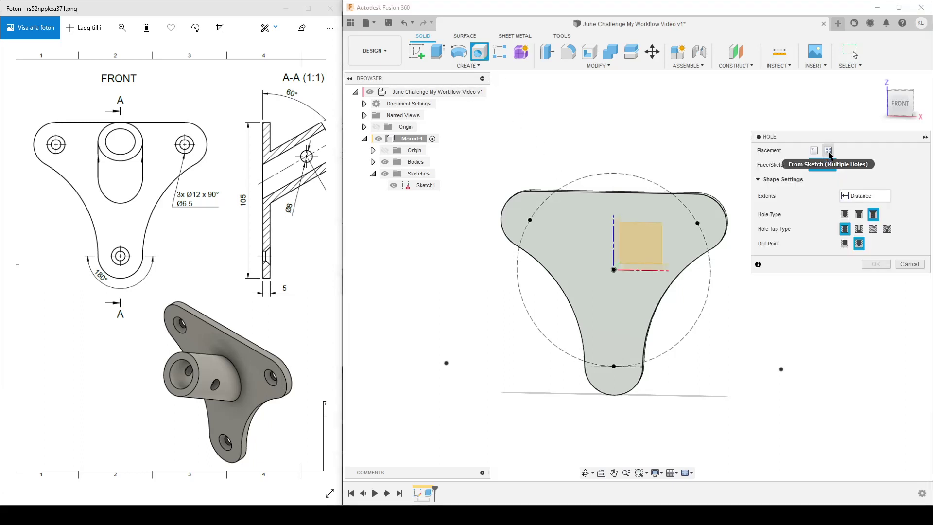
click(829, 151)
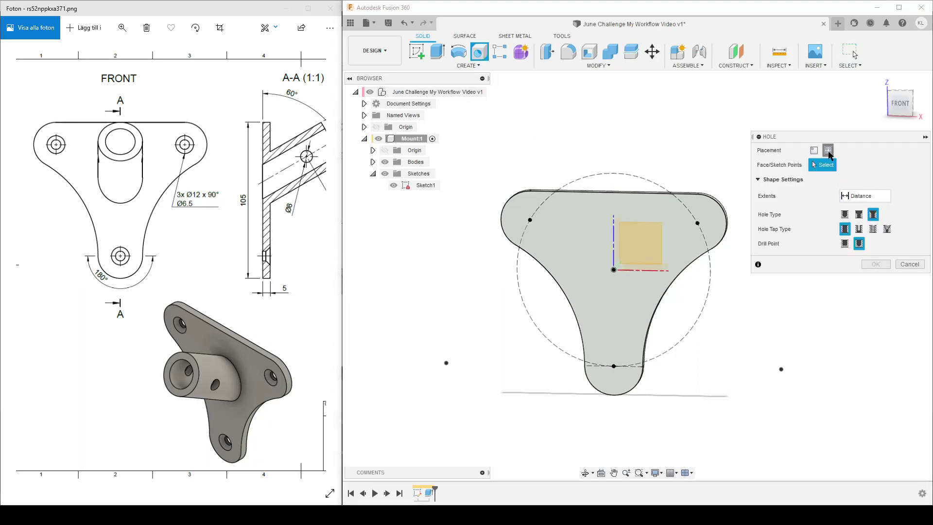
click(530, 221)
click(697, 222)
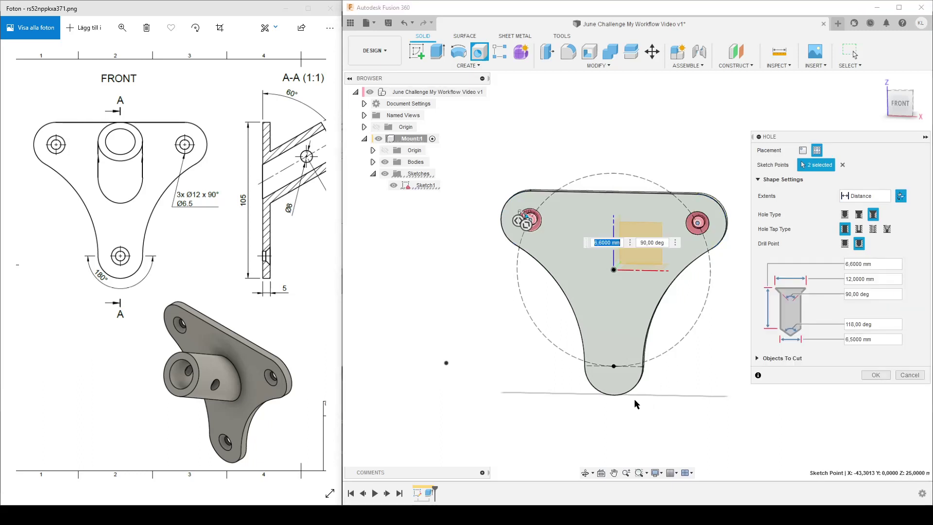
click(614, 365)
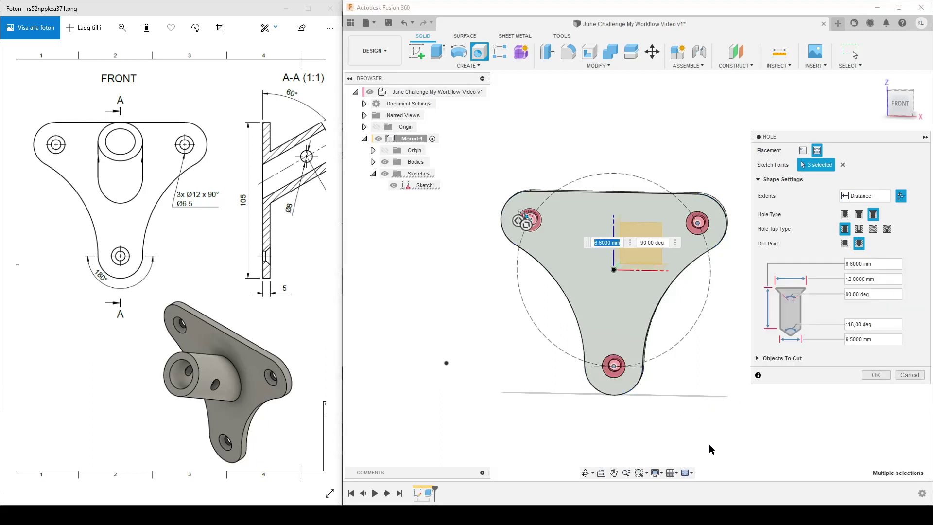
shift+middle_drag(709, 449, 690, 455)
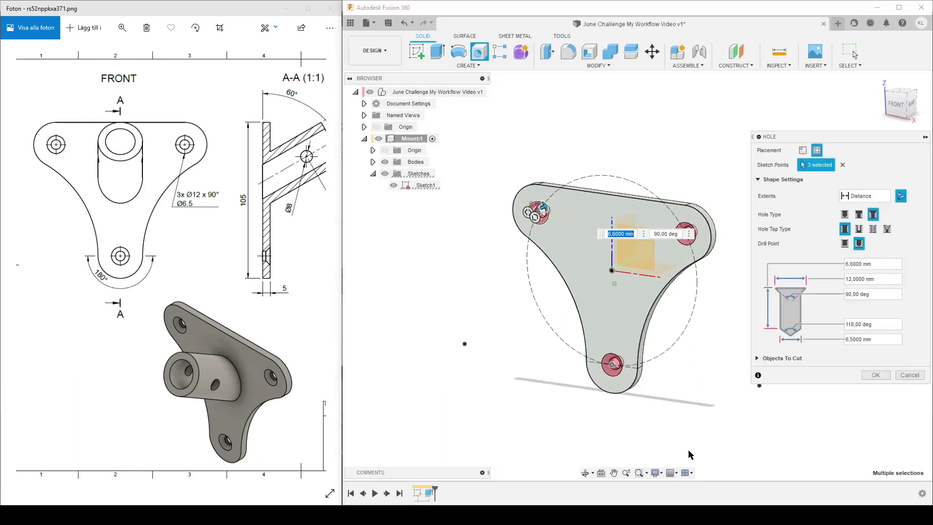
Set the countersunk holes' extent to All and their diameter to 6.5 mm, and create them
click(885, 198)
click(854, 230)
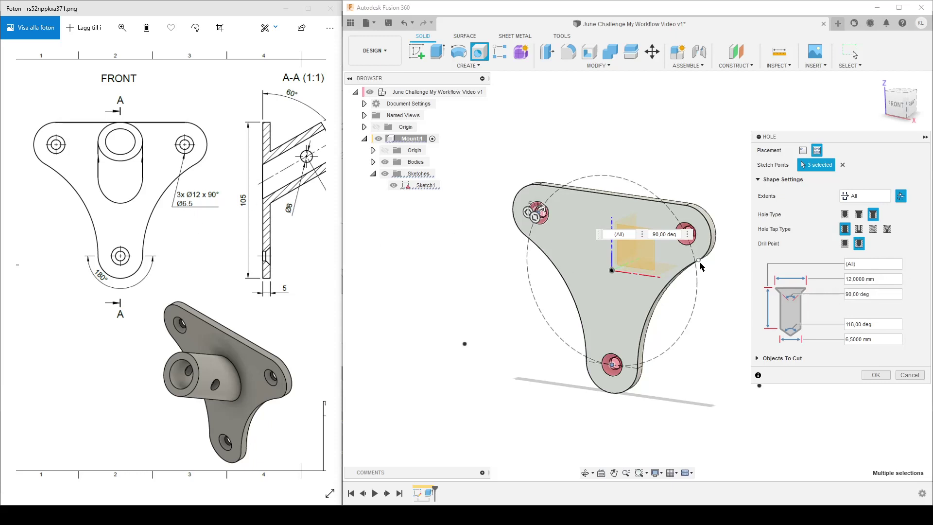
drag(889, 340, 794, 340)
text(6,5)
click(876, 375)
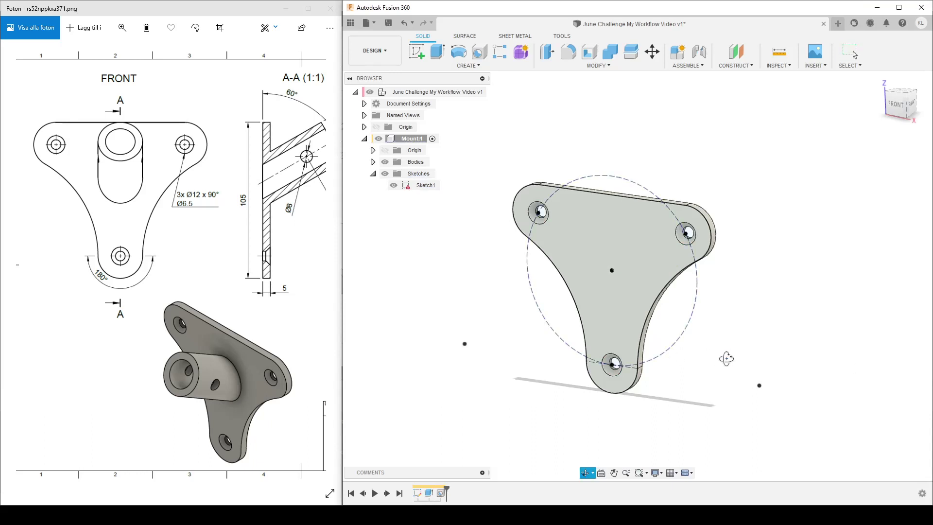
Consult section A-A of the reference drawing and create a sketch on the vertical side plane through the plate's centre
shift+middle_drag(727, 358, 706, 357)
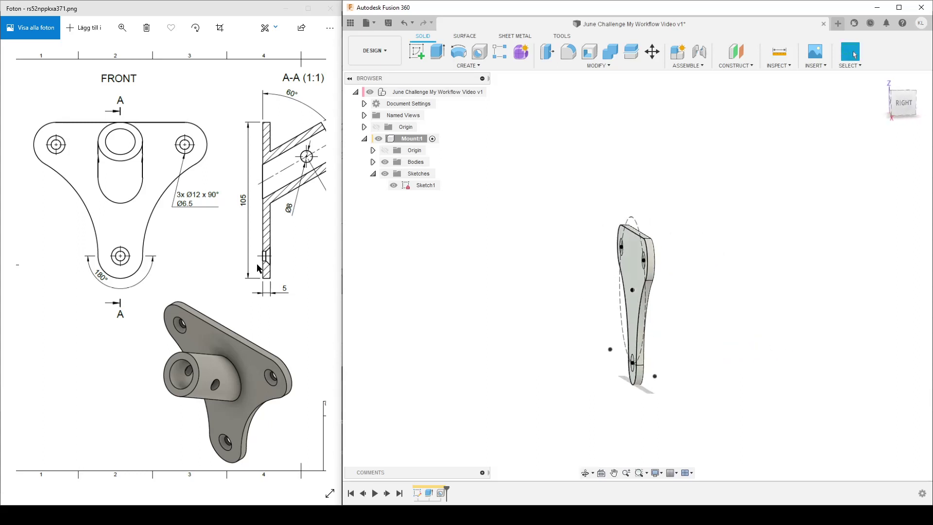
mouse_move(294, 234)
mouse_down()
mouse_move(268, 248)
mouse_move(216, 187)
mouse_up()
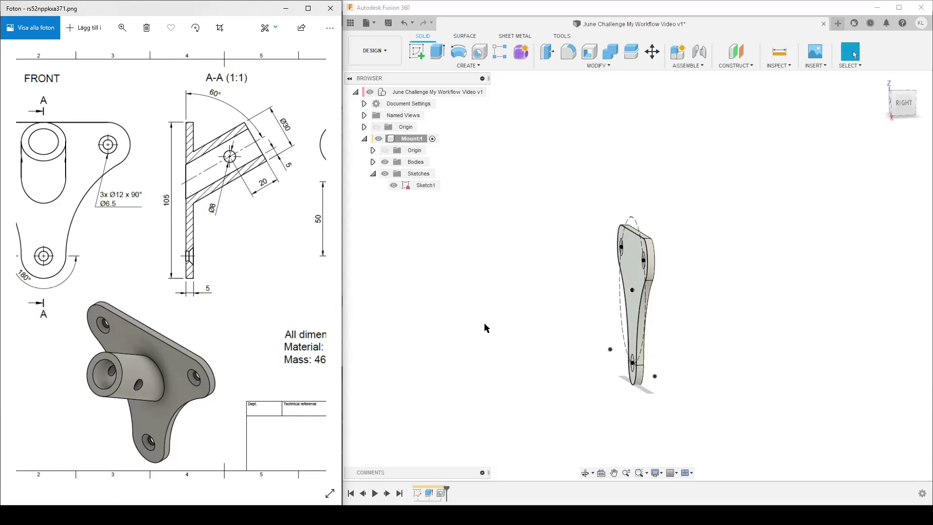
shift+middle_drag(484, 328, 647, 338)
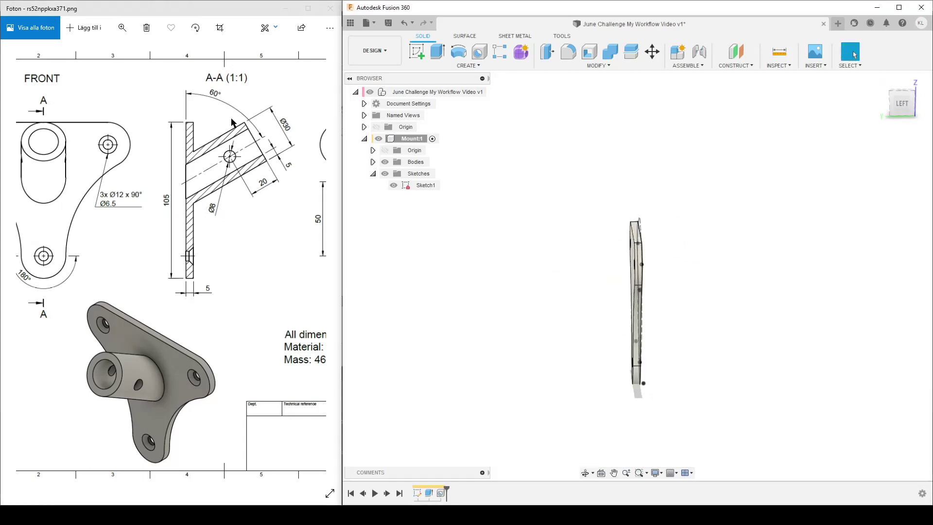
shift+middle_drag(823, 314, 636, 346)
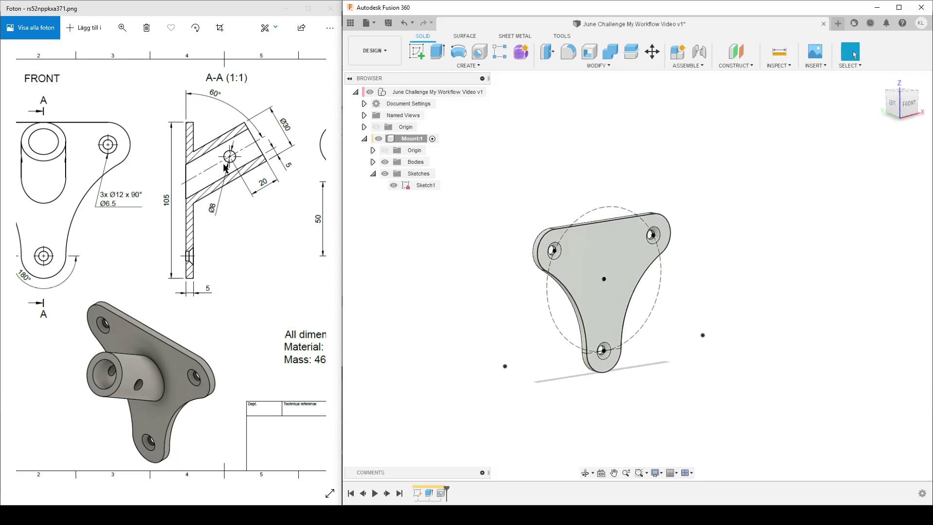
drag(262, 247, 292, 245)
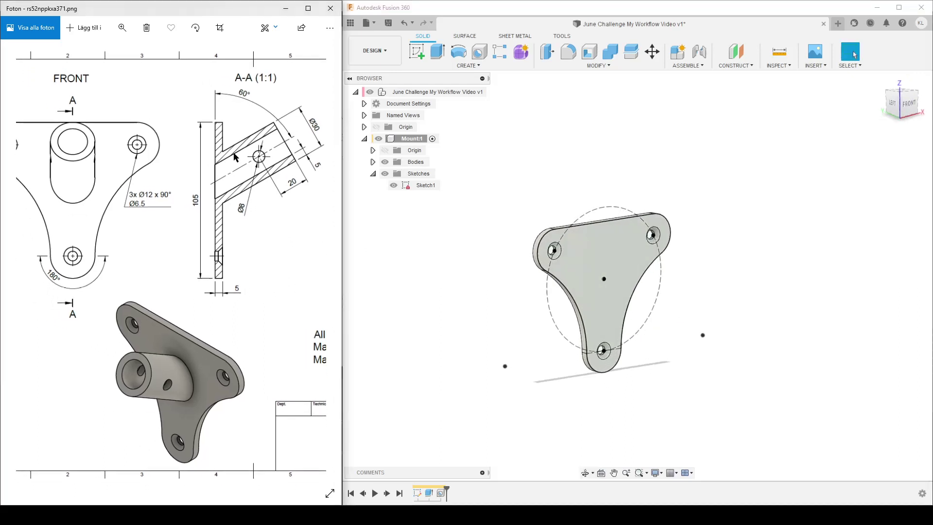
scroll(88, 209, left, 3)
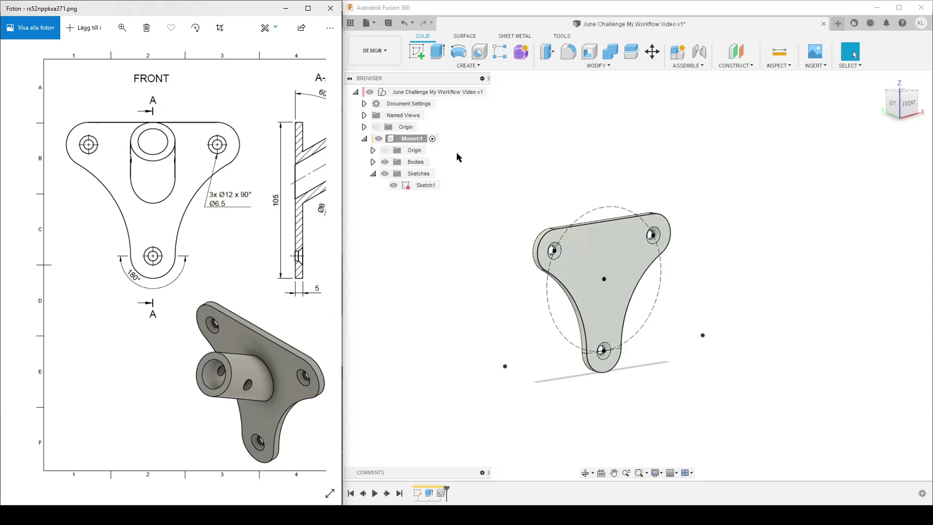
shift+middle_drag(635, 321, 671, 322)
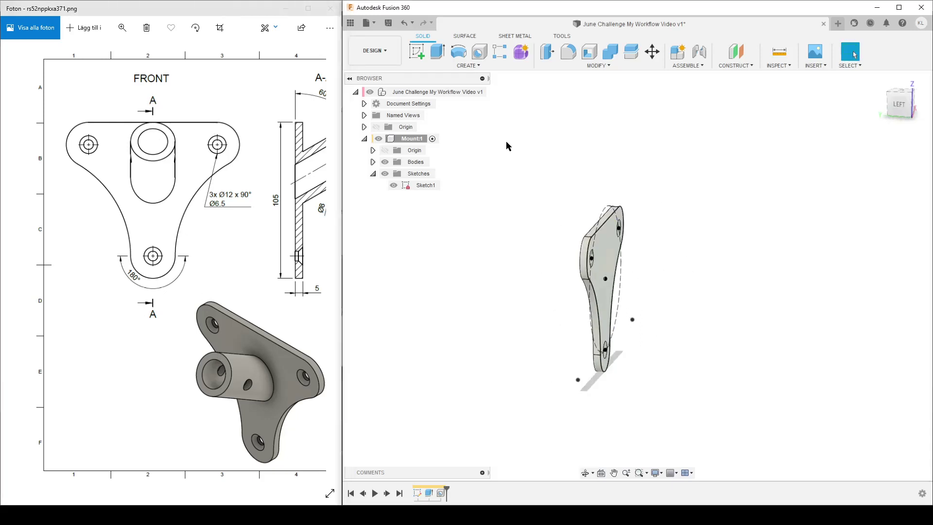
click(417, 51)
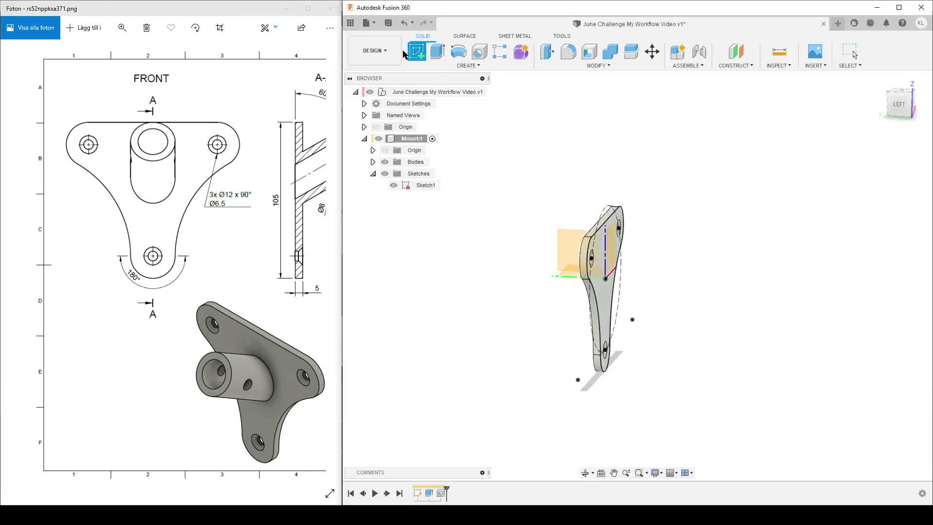
click(568, 244)
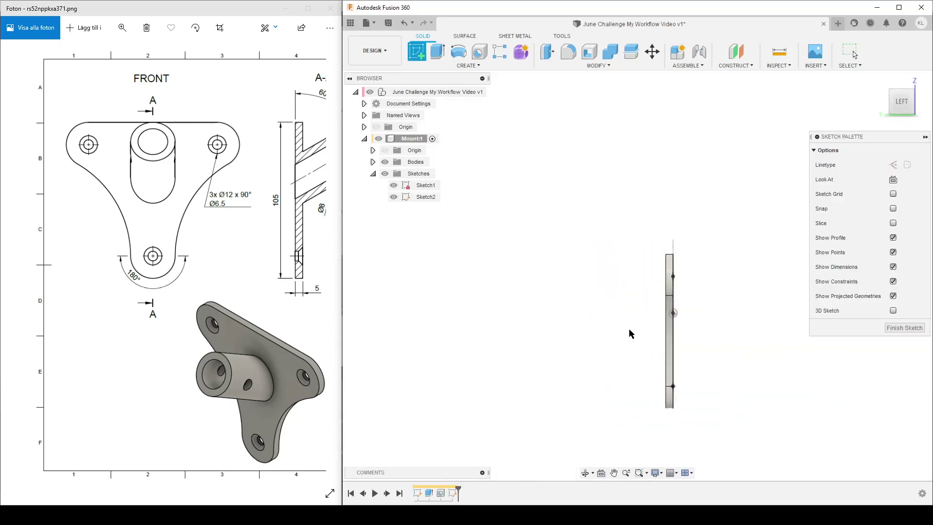
middle_click(592, 342)
middle_click(592, 342)
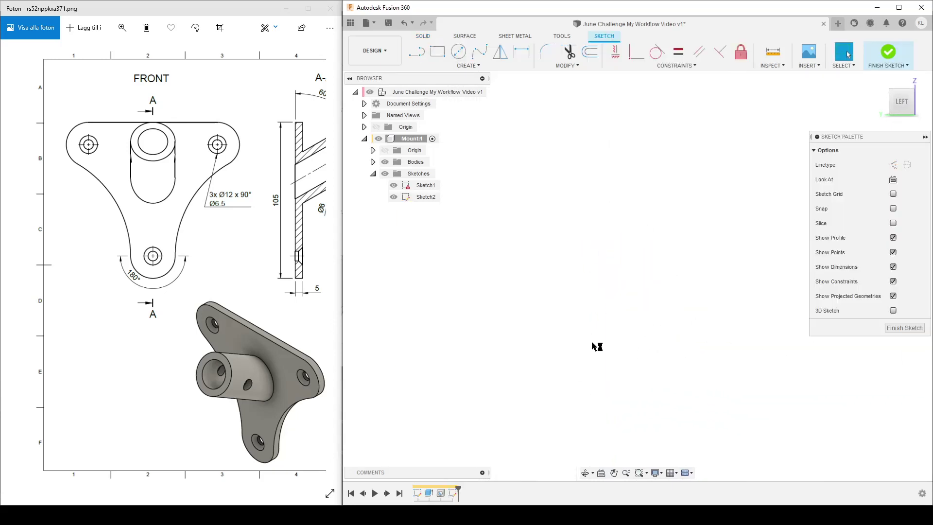
Project the plate's back face into the side sketch
shift+middle_drag(656, 330, 646, 353)
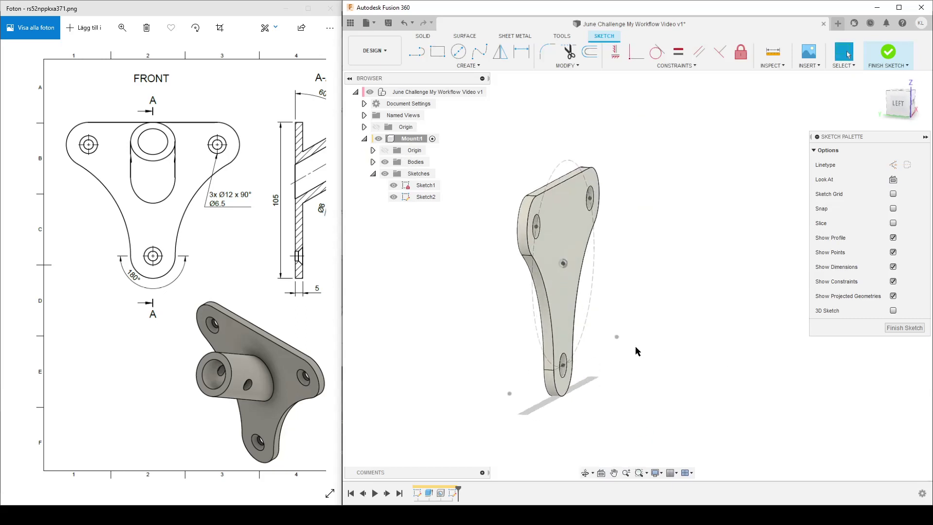
key(p)
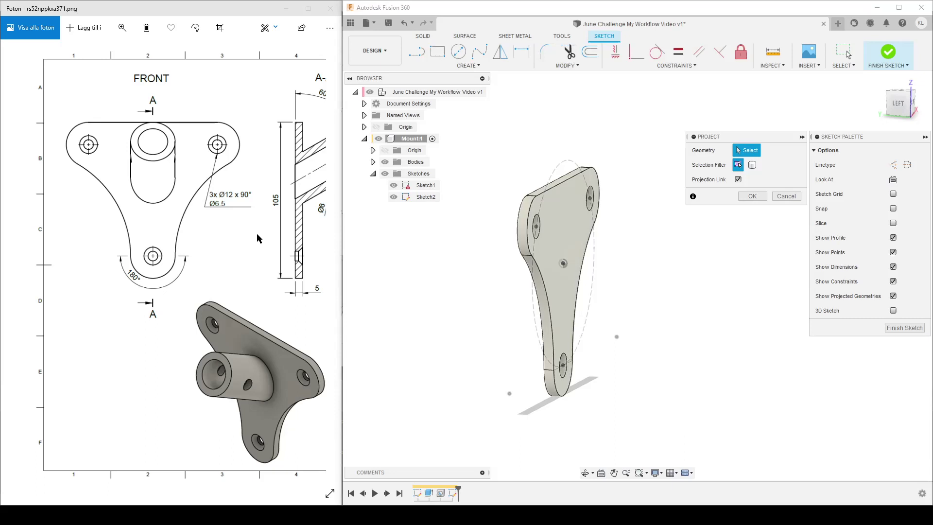
drag(283, 229, 45, 244)
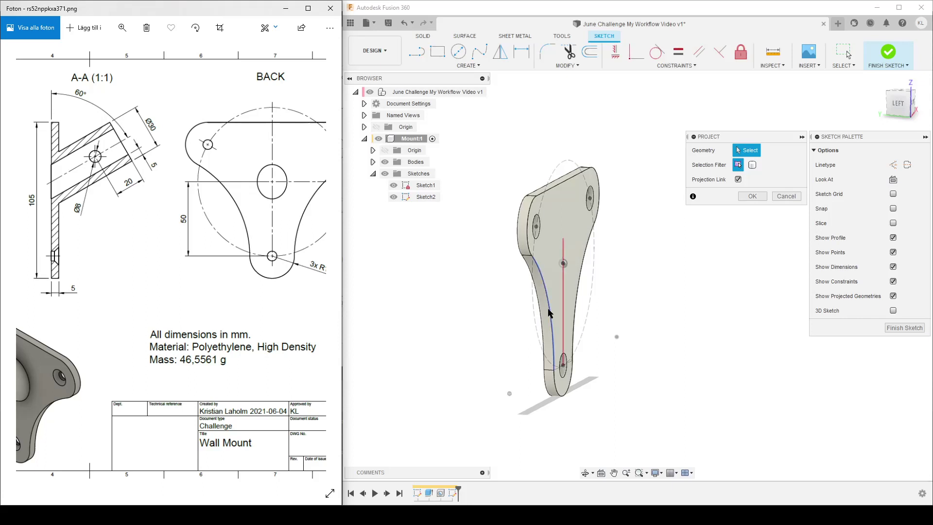
mouse_move(600, 338)
shift+middle_down()
mouse_move(612, 331)
mouse_move(604, 323)
shift+middle_up()
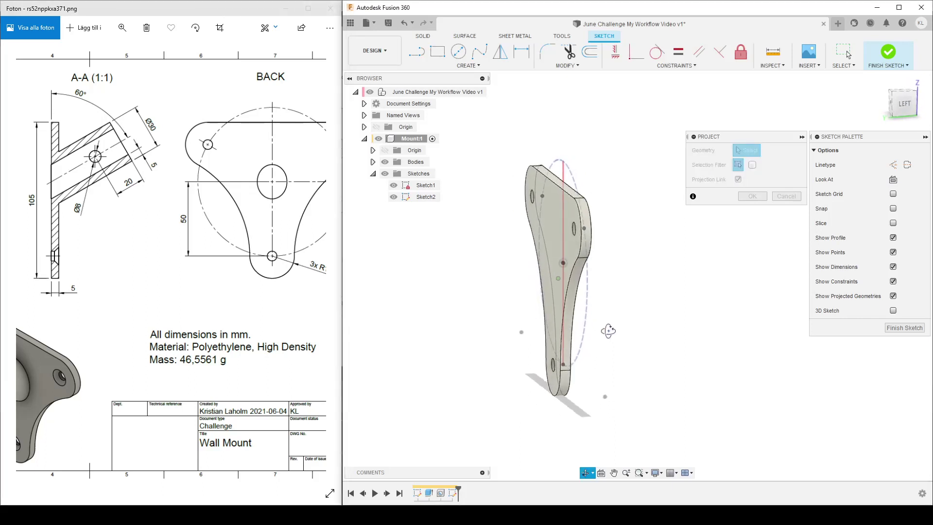
click(547, 220)
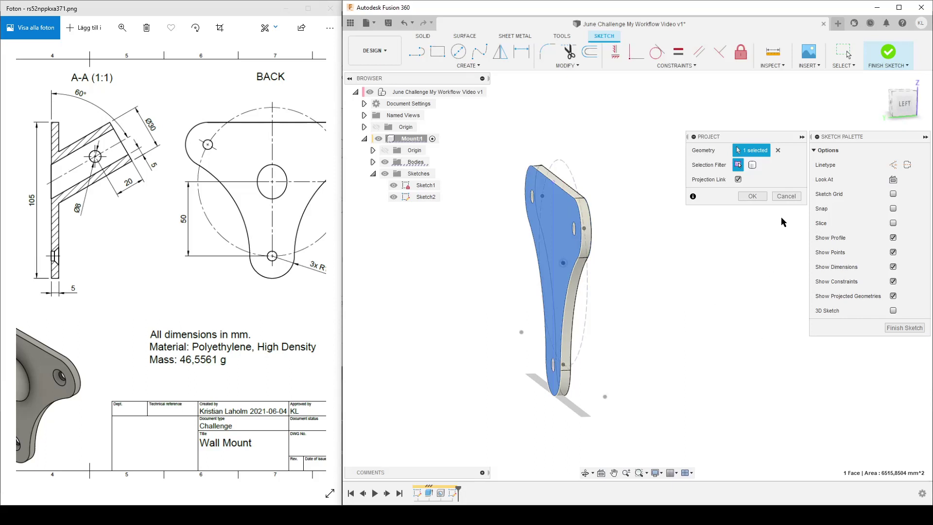
click(752, 196)
shift+middle_drag(738, 342, 658, 333)
shift+middle_drag(735, 332, 646, 335)
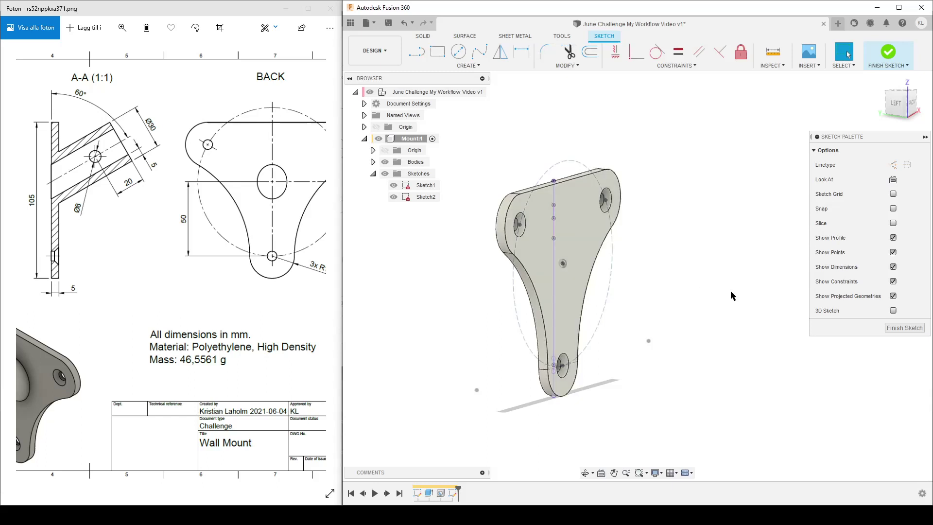
Hide Sketch1 and the plate body Body1 so only the projected geometry of Sketch2 is shown
shift+middle_drag(733, 295, 508, 236)
click(393, 185)
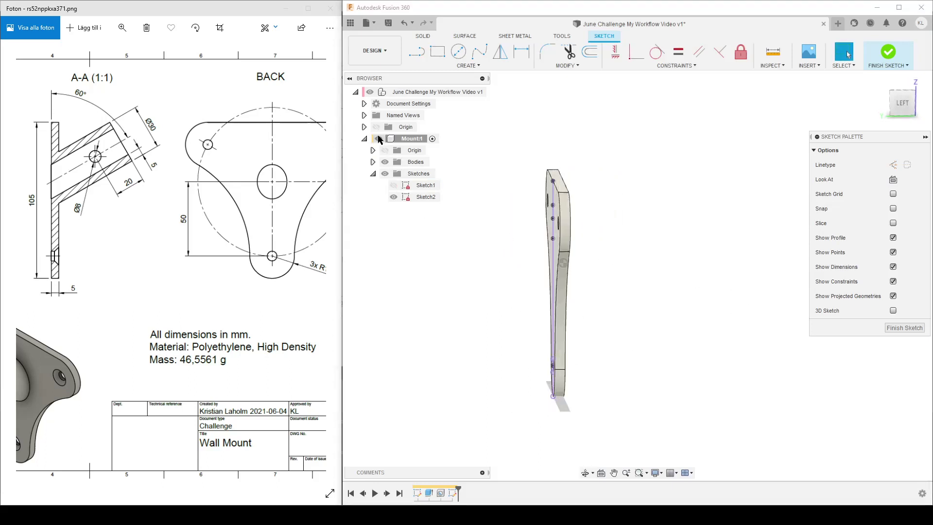
click(374, 162)
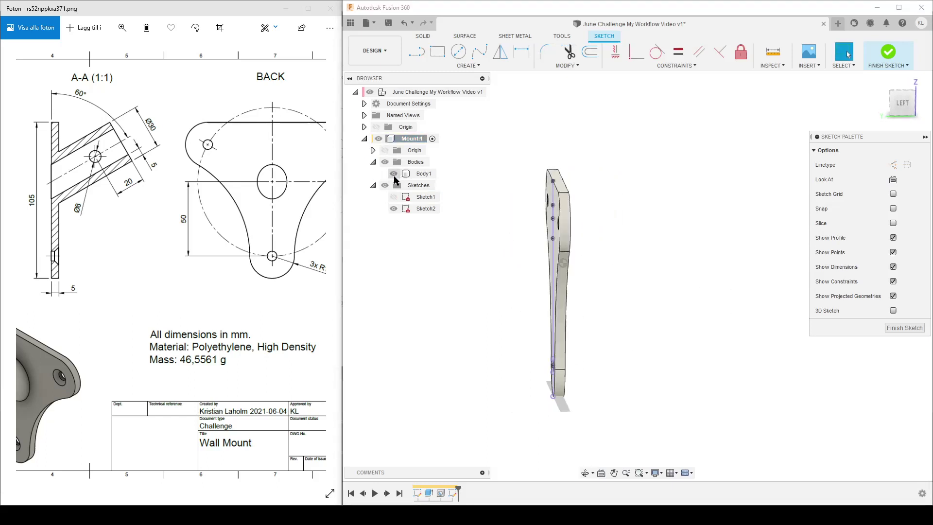
click(394, 173)
Convert all the projected back-face lines in Sketch2 to construction lines
drag(555, 204, 682, 435)
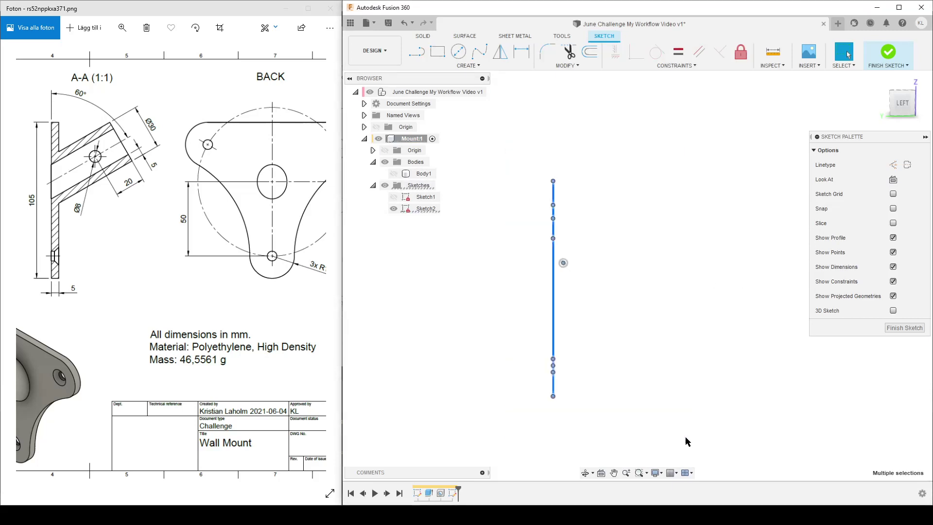
click(893, 165)
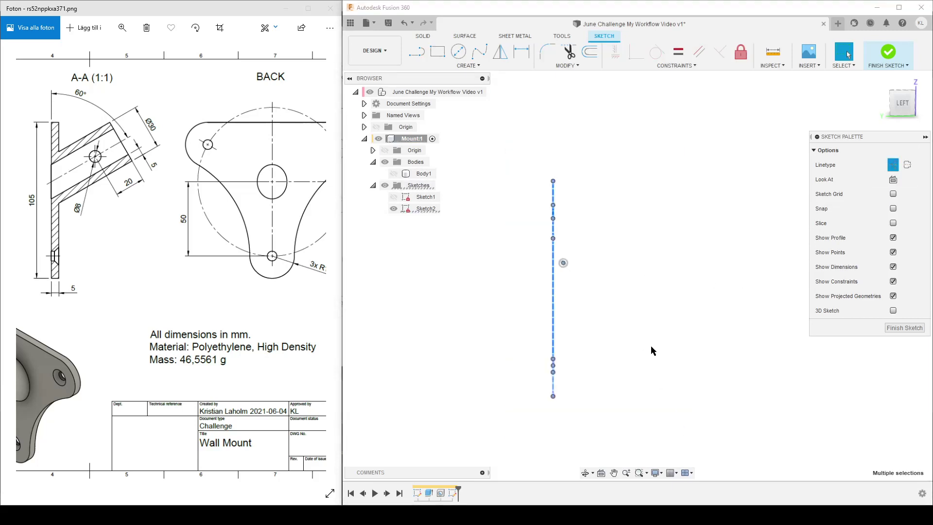
scroll(658, 352, up, 2)
middle_click(661, 356)
middle_click(661, 356)
scroll(655, 351, down, 4)
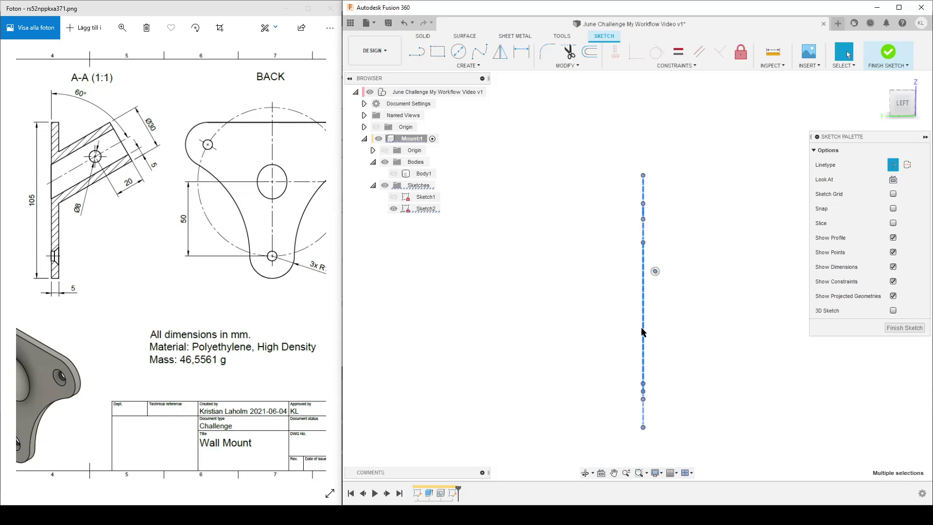
click(728, 359)
Sketch a centerline starting on the projected plate line and sloping up and away from the plate as the tube's axis
key(l)
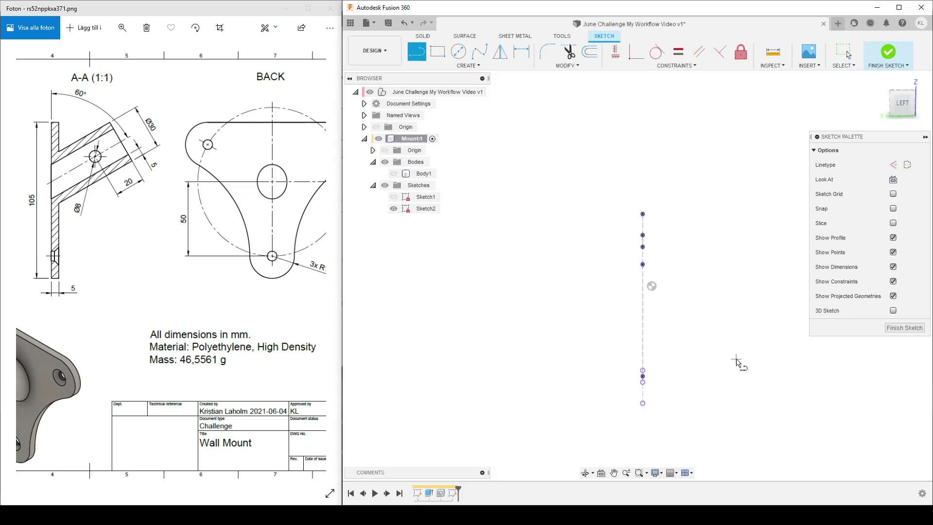
middle_drag(737, 362, 665, 349)
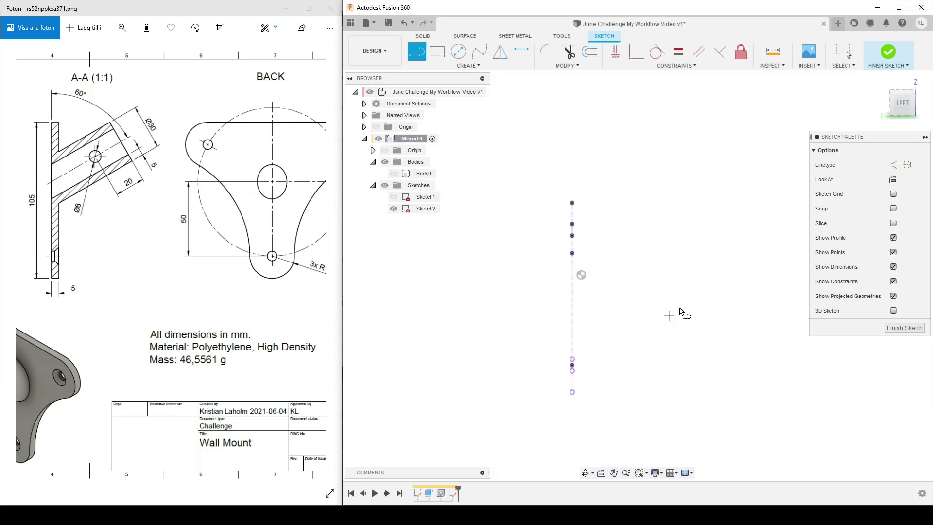
click(907, 165)
scroll(585, 341, up, 2)
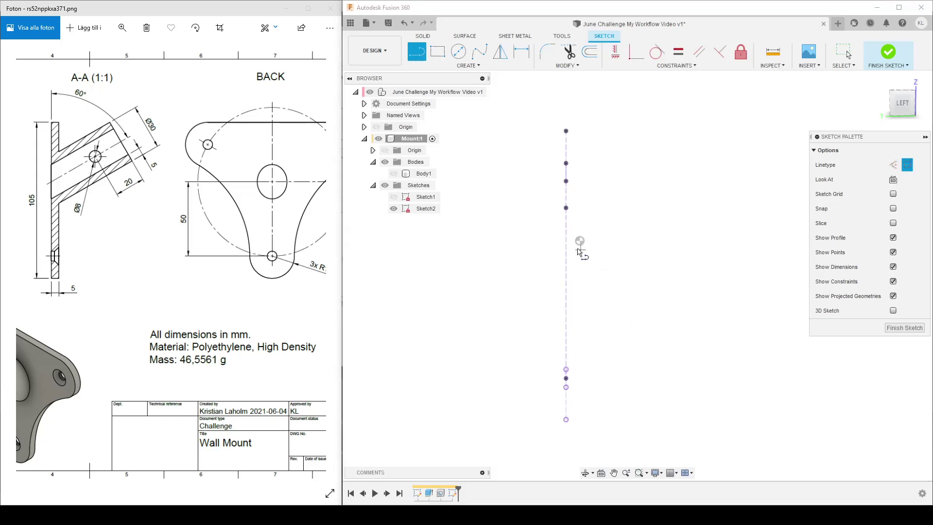
click(566, 241)
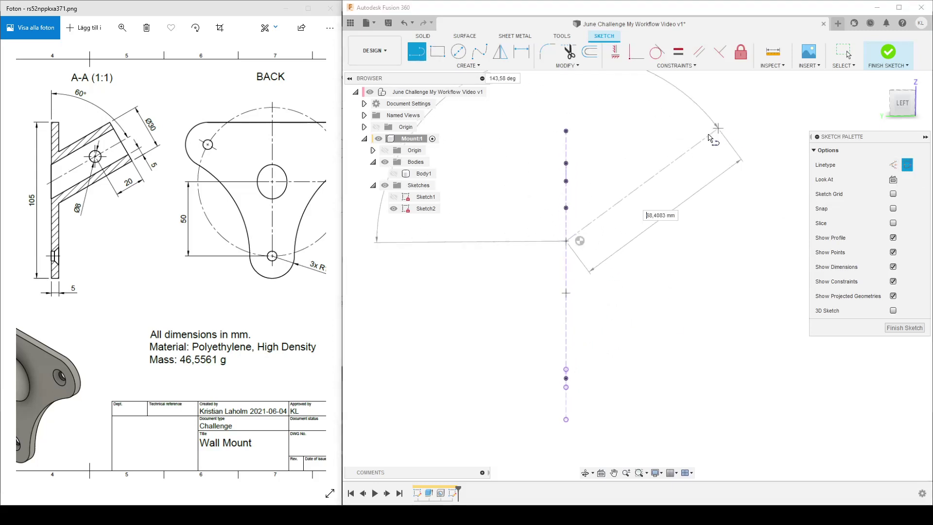
click(704, 158)
key(Escape)
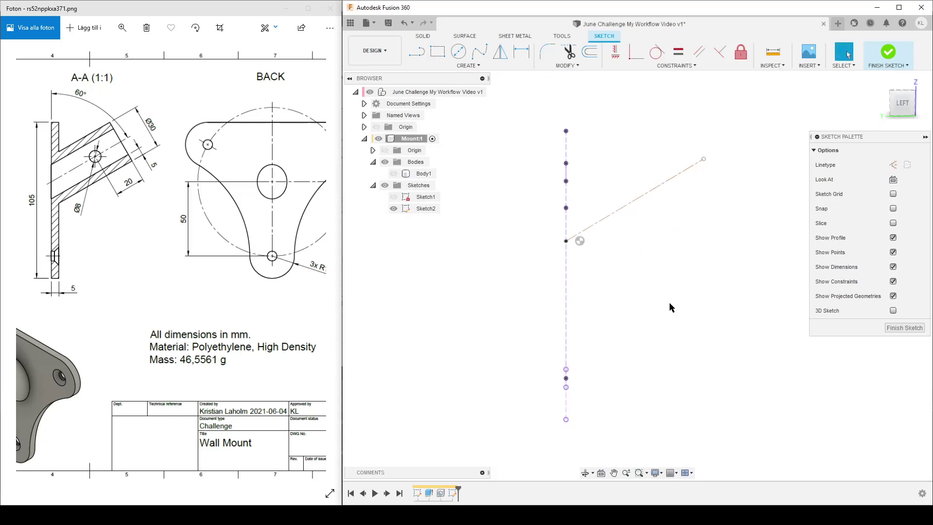
Sketch a construction line about 29.5 mm long, sloping downward just beyond the free end of the tube's centerline
key(l)
click(893, 165)
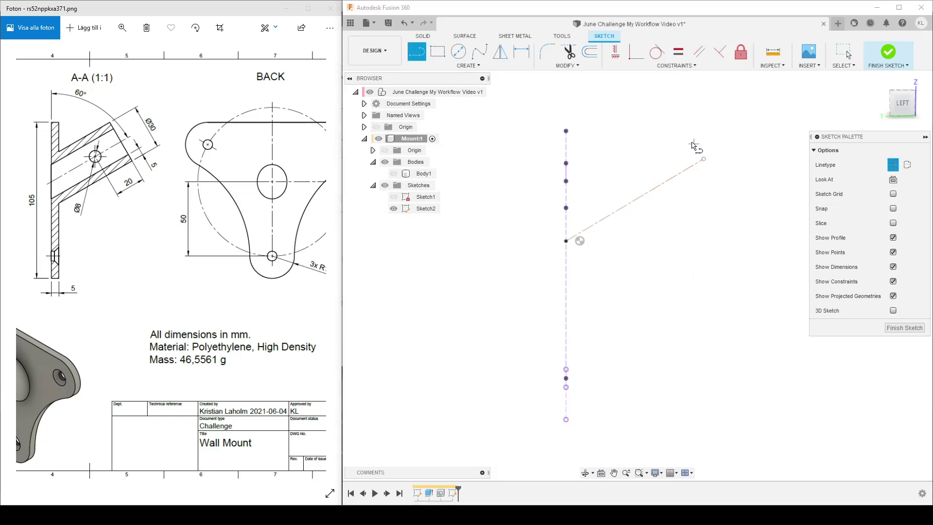
click(697, 130)
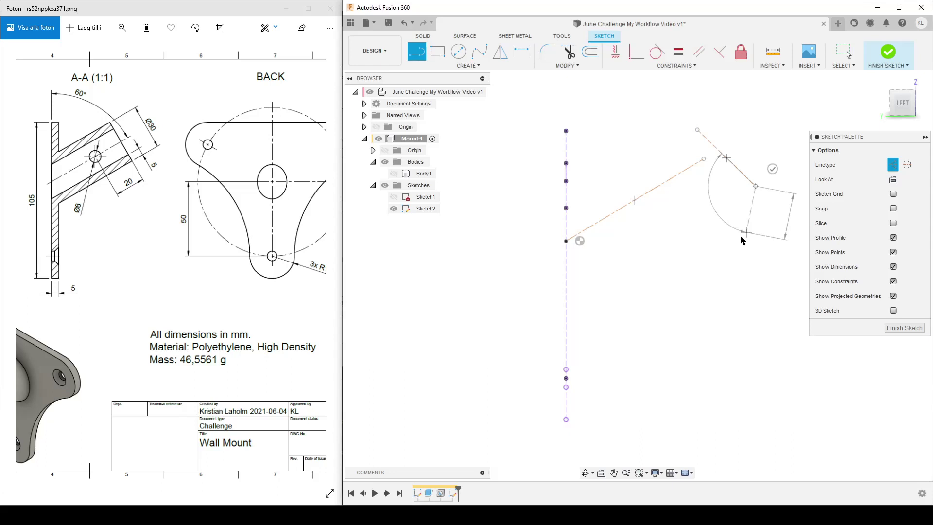
click(756, 186)
key(Escape)
Constrain the end line so its midpoint sits on the centerline's free end and it is perpendicular to the centerline
click(692, 63)
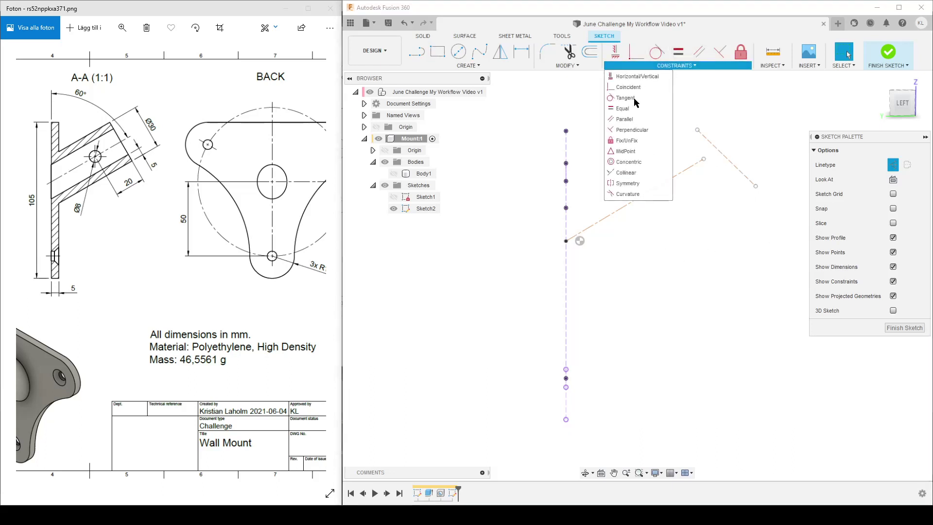
click(634, 159)
click(717, 149)
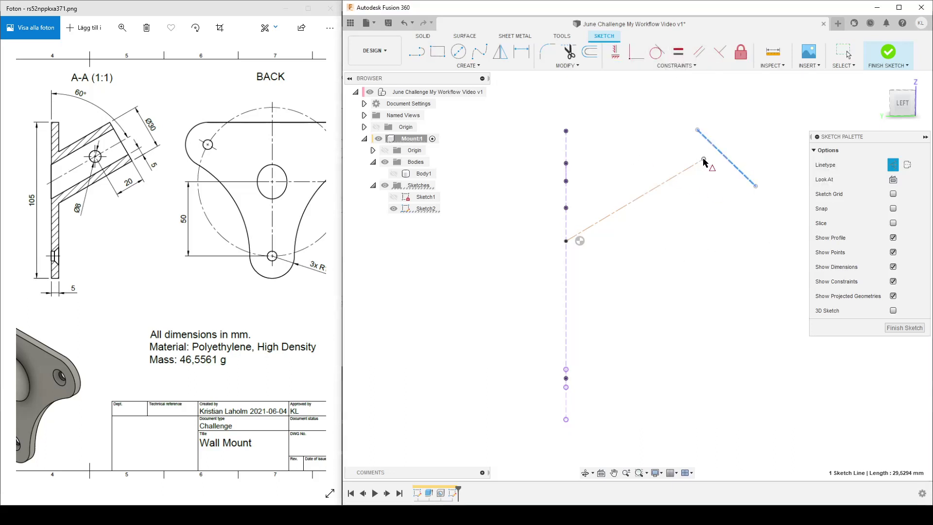
click(704, 160)
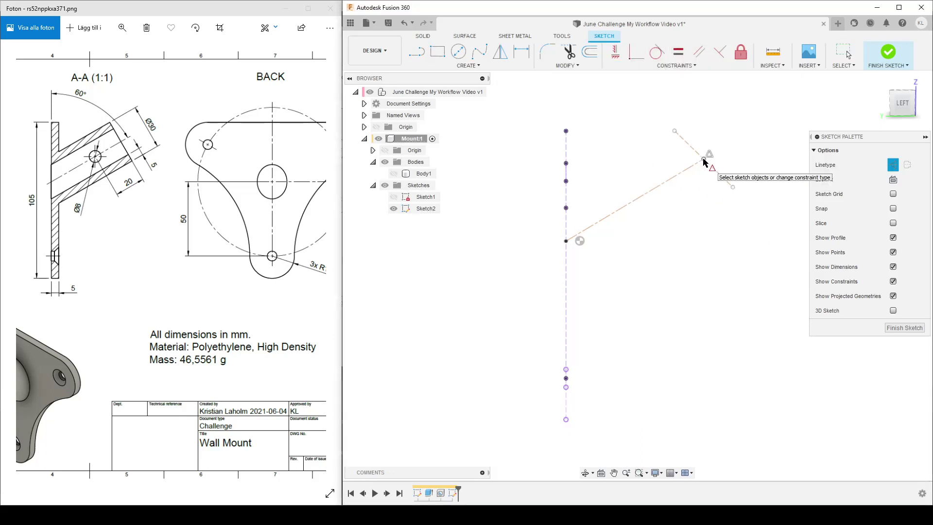
click(683, 66)
click(636, 136)
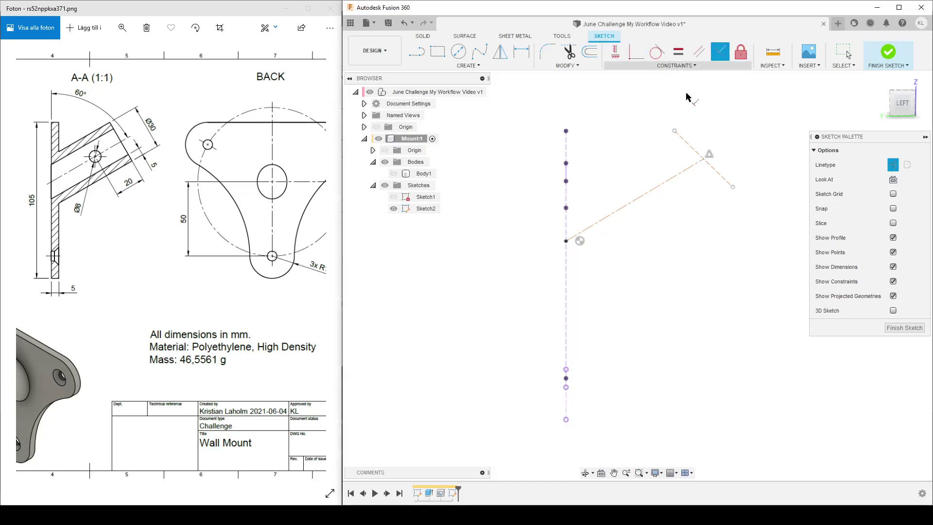
click(720, 172)
click(697, 169)
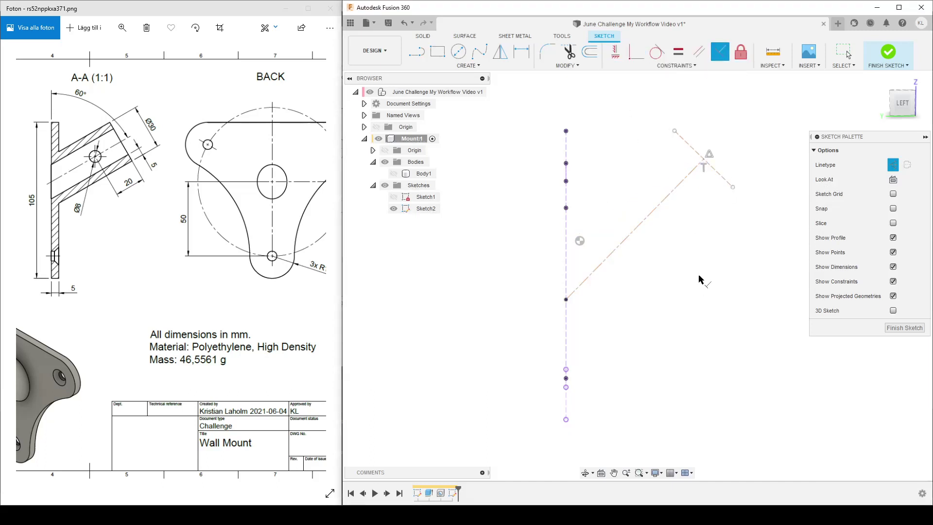
Dimension the end line's length to 30 mm, matching the Ø30 tube diameter in section A-A
key(d)
click(718, 173)
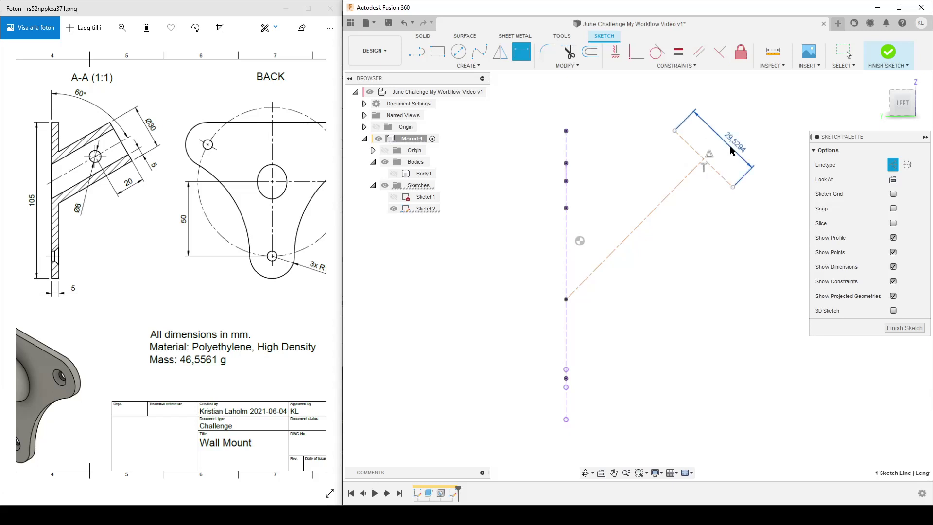
click(730, 146)
mouse_move(286, 239)
mouse_down()
mouse_move(233, 255)
mouse_move(313, 282)
mouse_up()
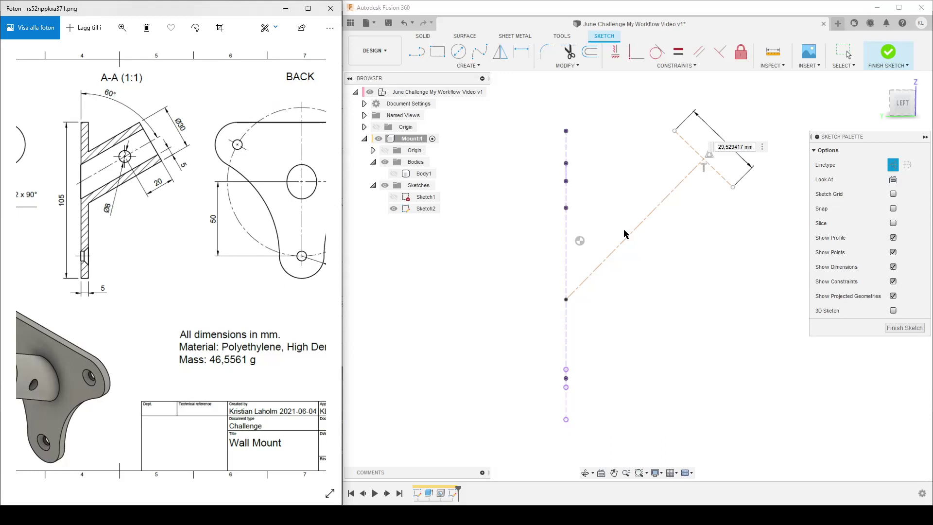
click(756, 159)
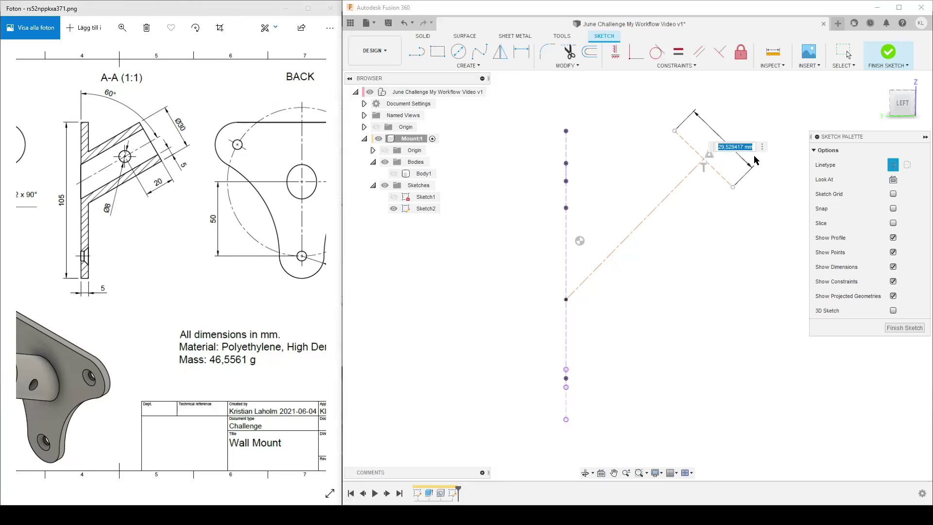
text(30)
key(Return)
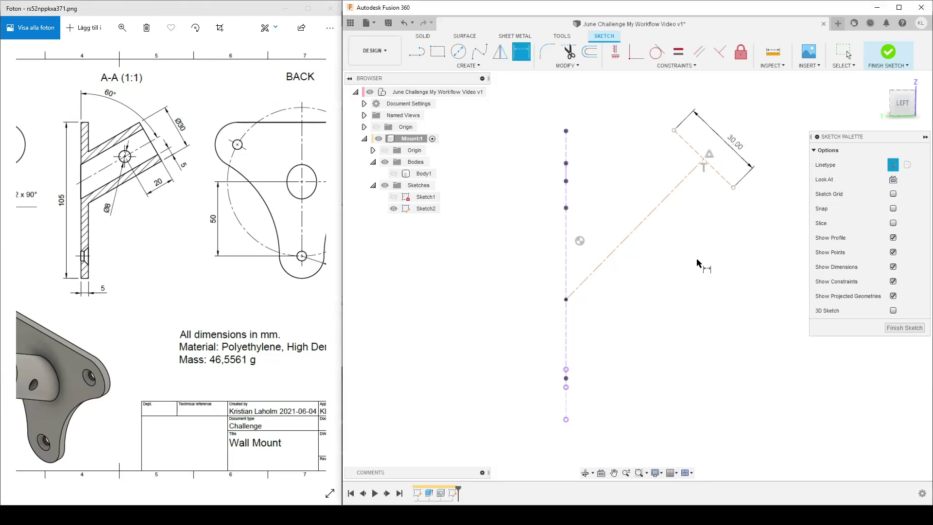
key(Escape)
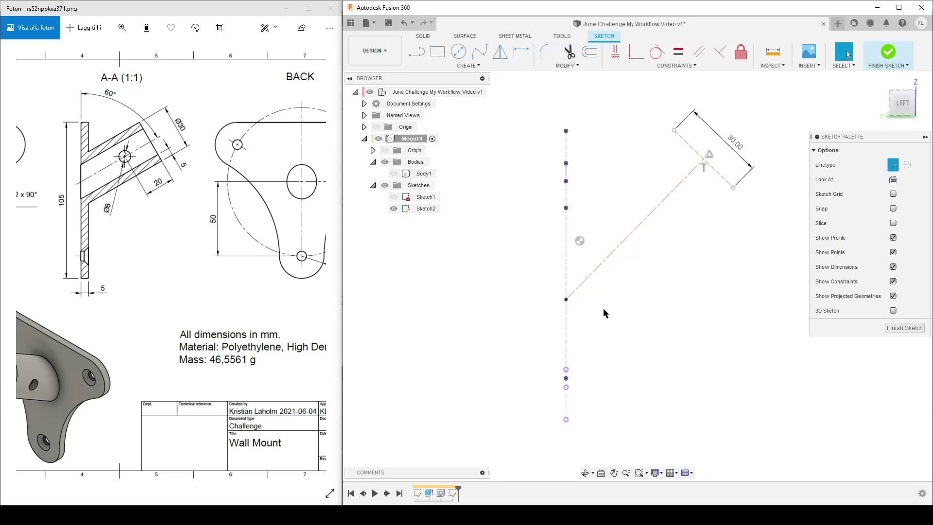
Move the centerline's start point up the plate line to near the origin's height and compare it with Sketch1, temporarily shown
drag(572, 301, 576, 233)
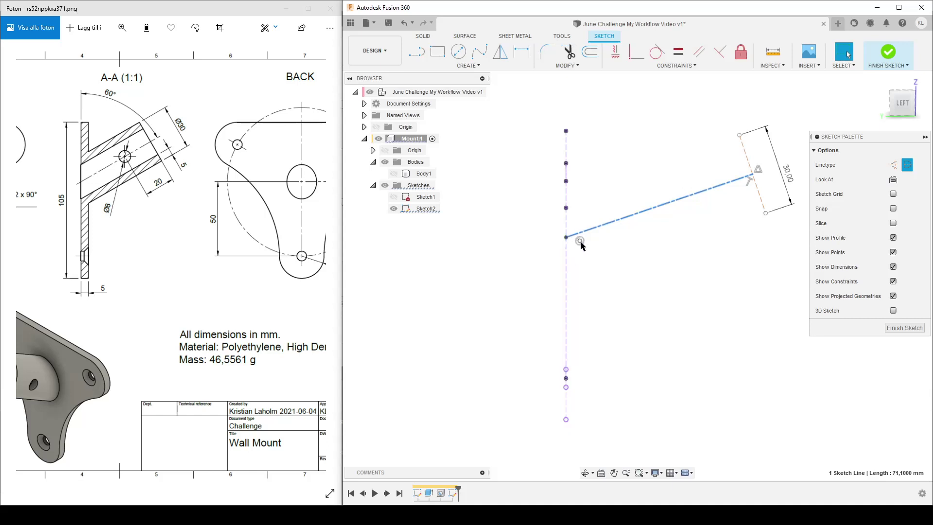
click(394, 196)
shift+middle_drag(630, 305, 573, 296)
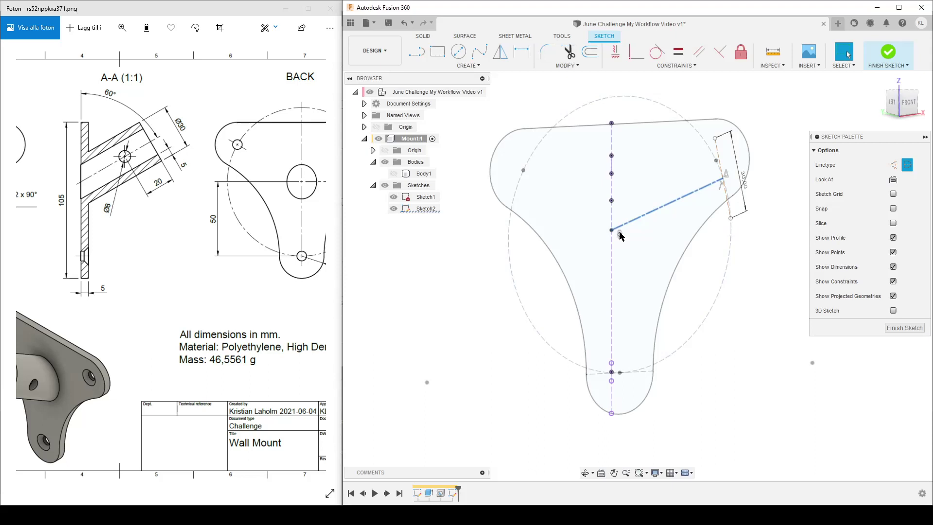
shift+middle_drag(618, 234, 578, 285)
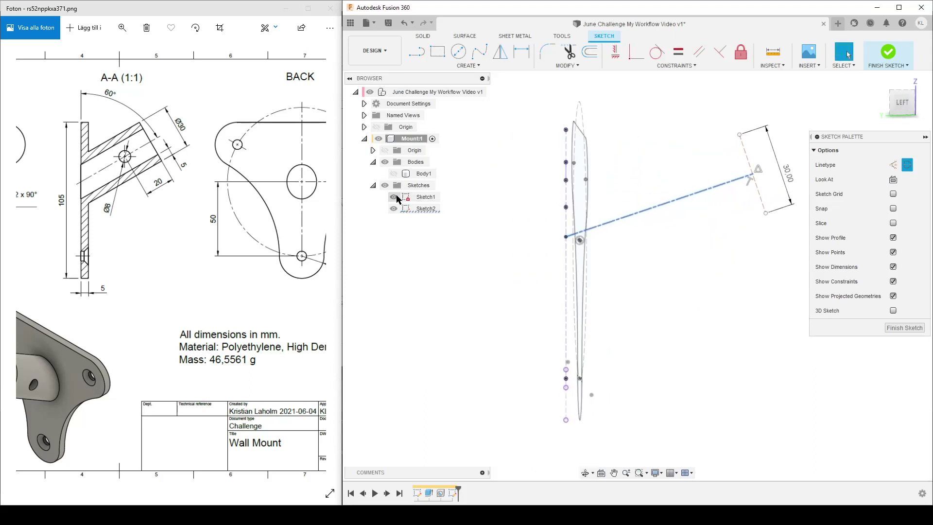
click(394, 196)
click(614, 53)
click(585, 230)
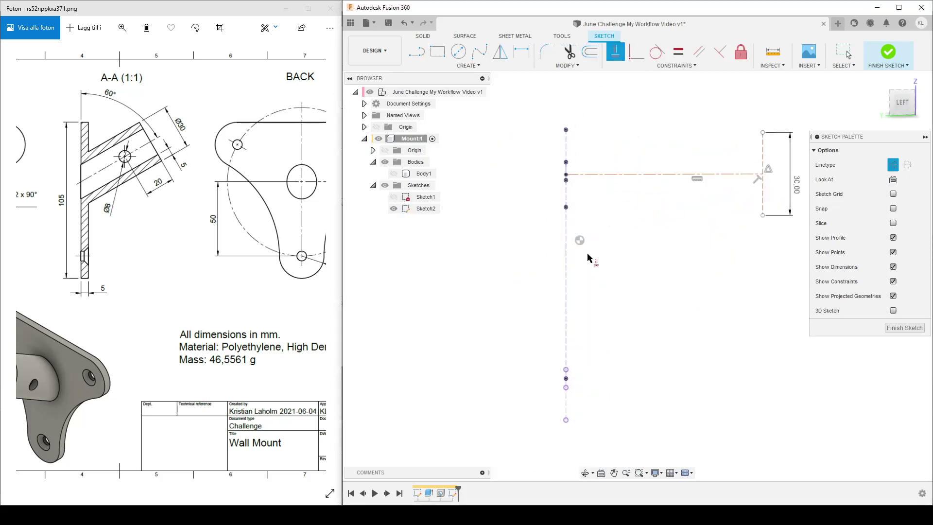
key(Escape)
key(ctrl+z)
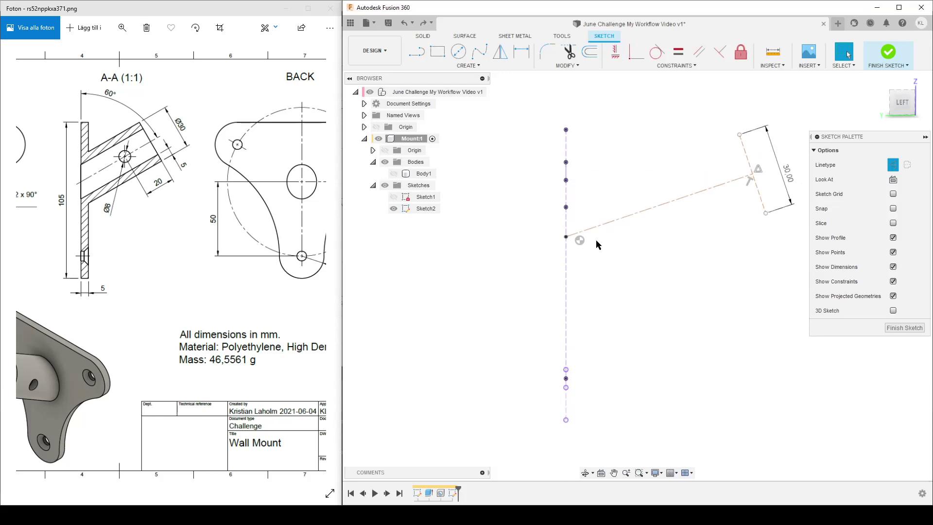
Align the centerline's start point horizontally with the origin point, and the end line's upper endpoint with the plate's top point
click(615, 52)
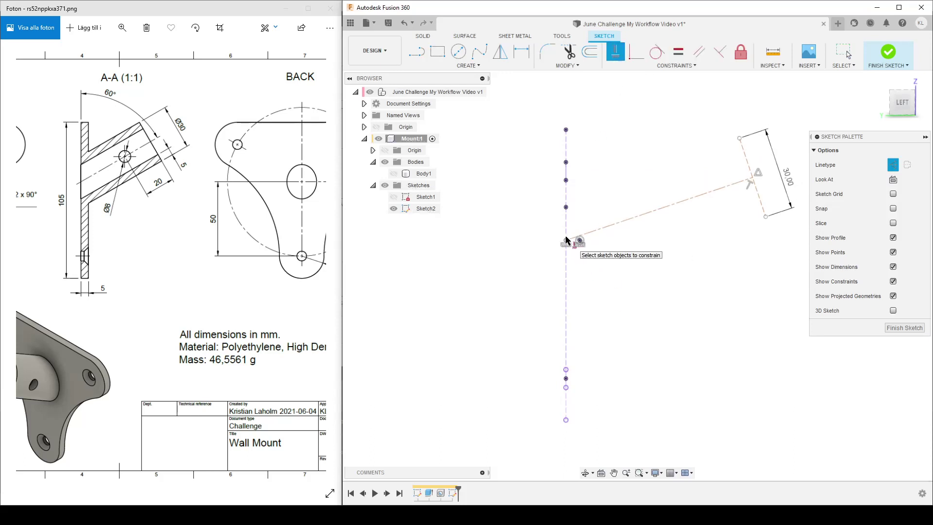
middle_drag(700, 292, 675, 314)
drag(95, 295, 323, 337)
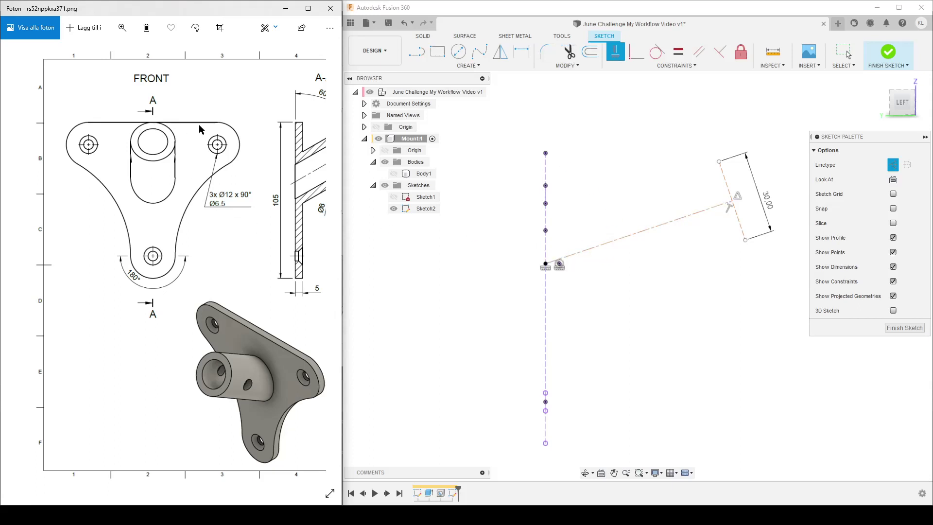
click(719, 162)
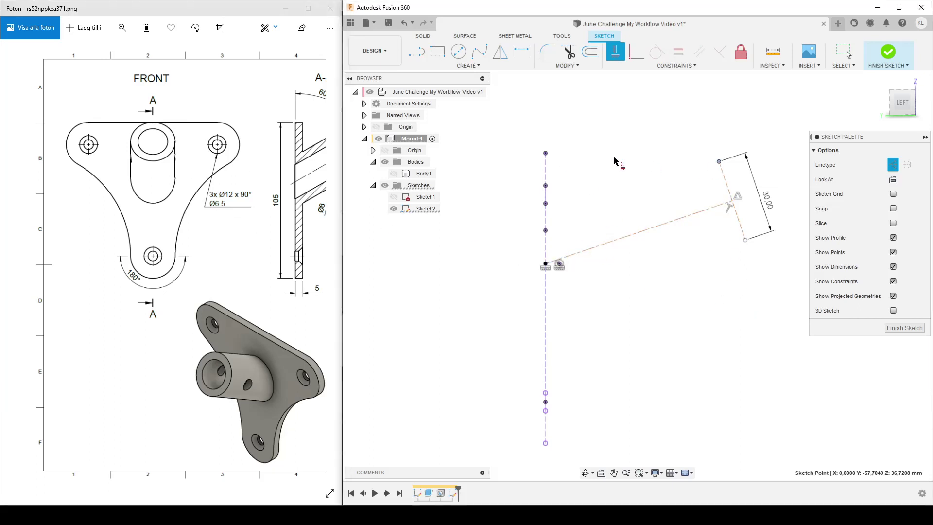
click(545, 154)
key(Escape)
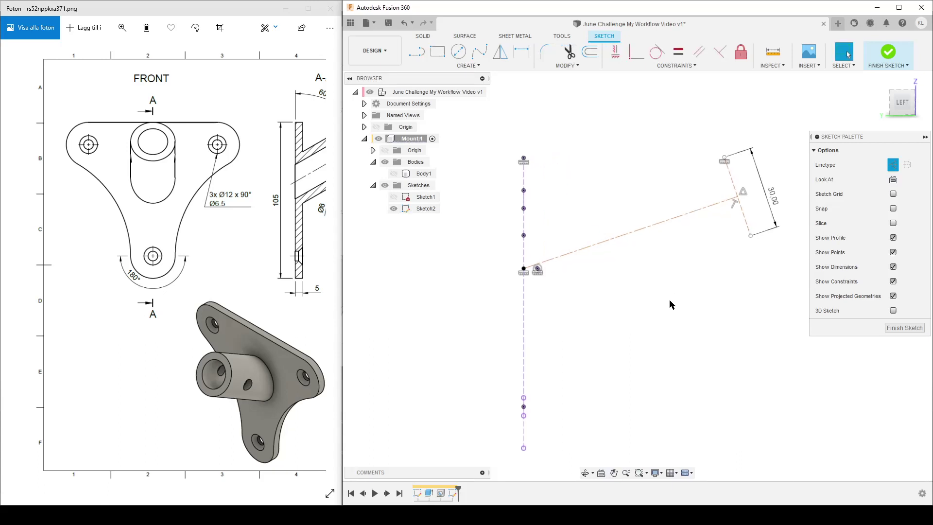
Bring the end line closer to the plate and dimension the angle between the tube's centerline and the plate line to 60°
drag(747, 223, 682, 221)
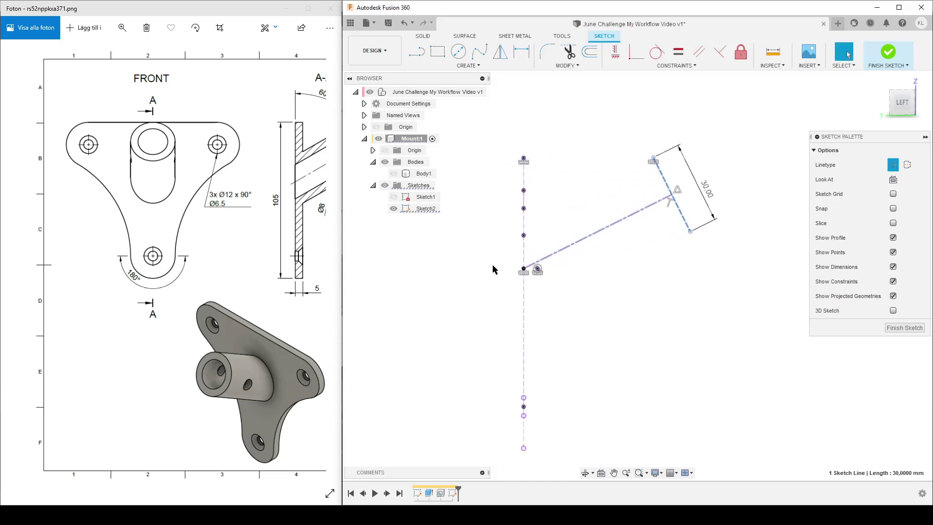
mouse_move(266, 203)
mouse_down()
mouse_move(189, 214)
mouse_move(153, 100)
mouse_up()
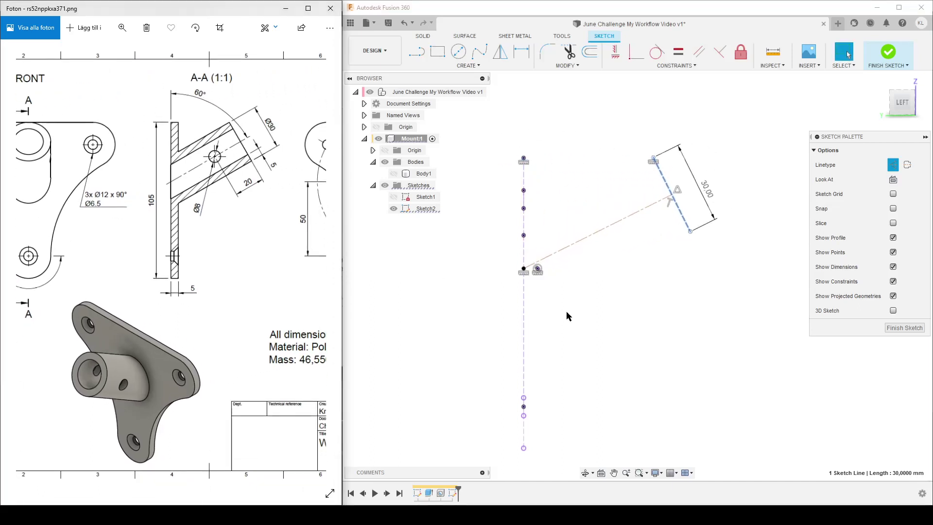
click(686, 329)
key(d)
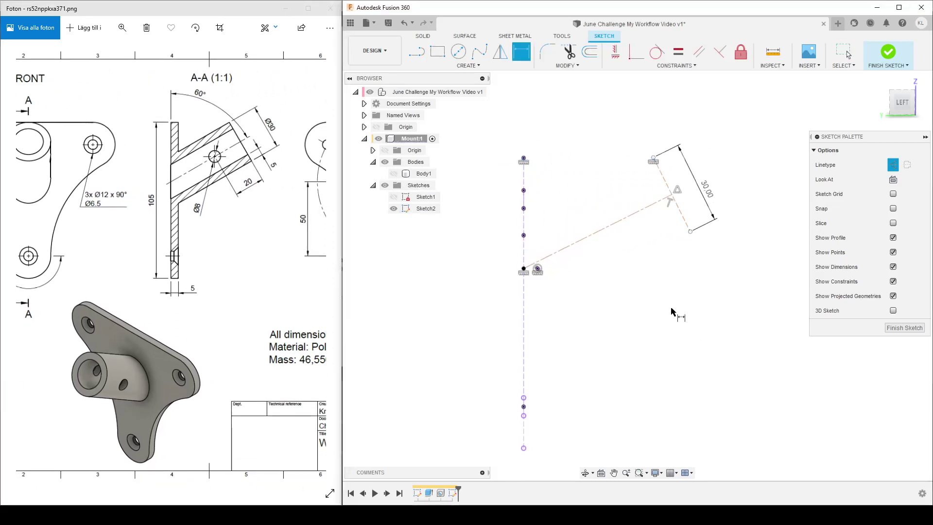
click(602, 229)
click(523, 255)
click(581, 186)
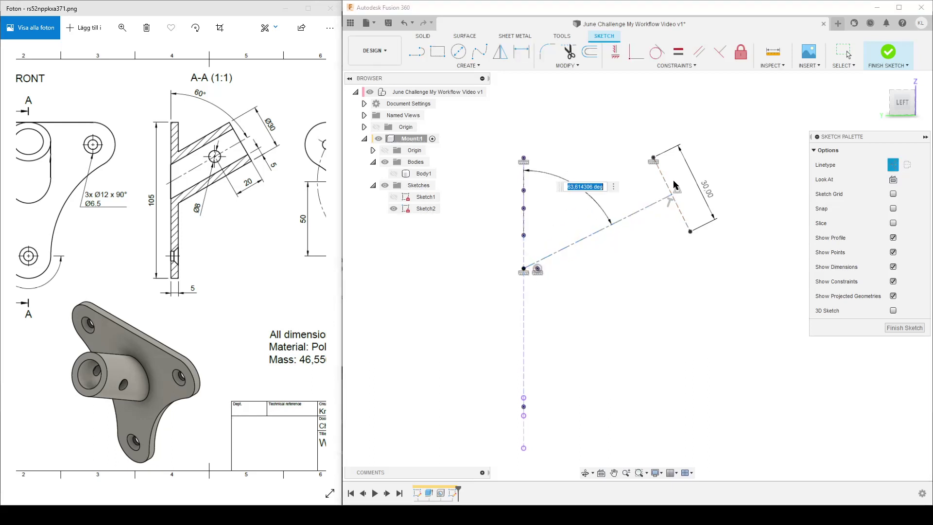
text(60)
key(Return)
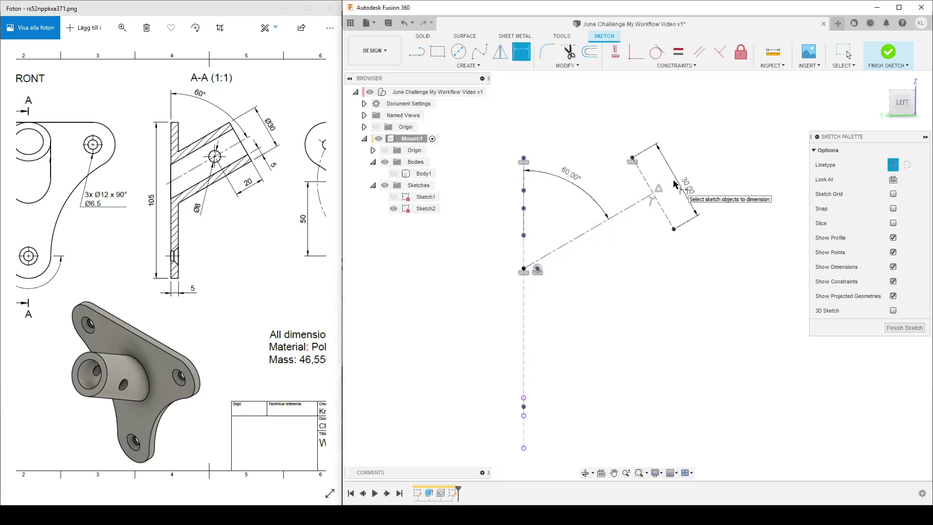
Finish the side sketch with the tube's centerline and end line
scroll(698, 318, down, 2)
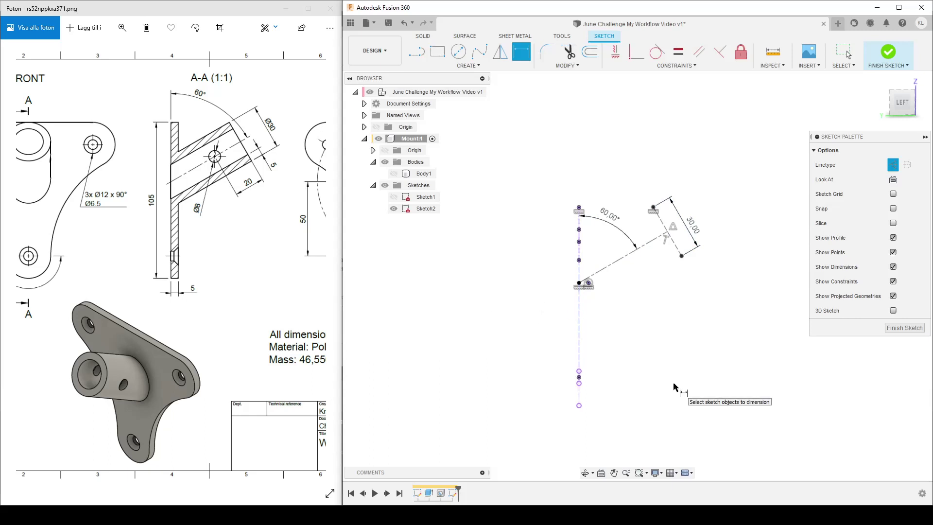
click(903, 328)
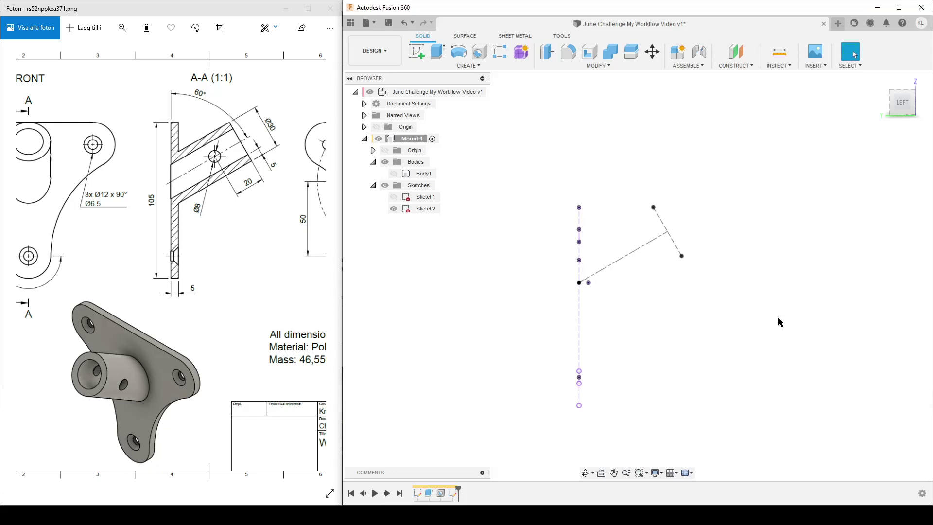
mouse_move(872, 331)
shift+middle_down()
mouse_move(704, 342)
mouse_move(775, 360)
mouse_move(821, 350)
mouse_move(740, 354)
mouse_move(797, 348)
mouse_move(808, 338)
shift+middle_up()
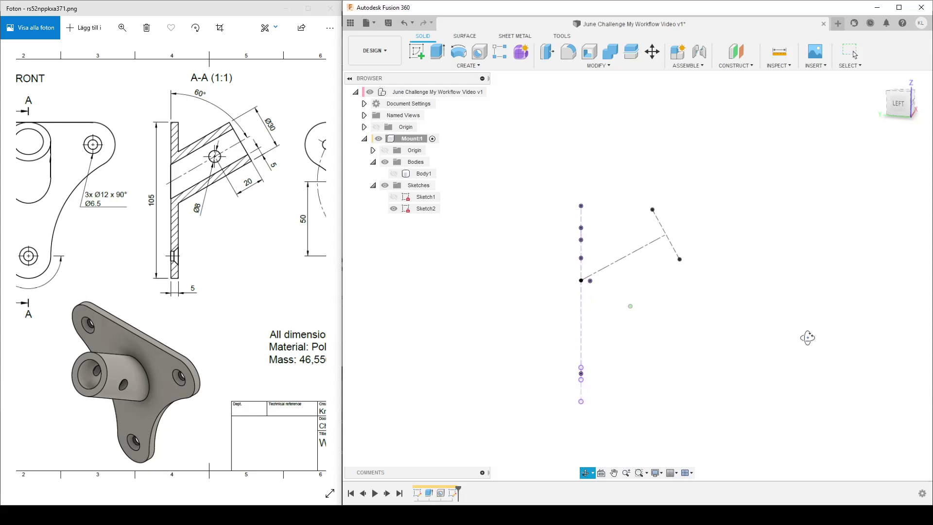
key(Escape)
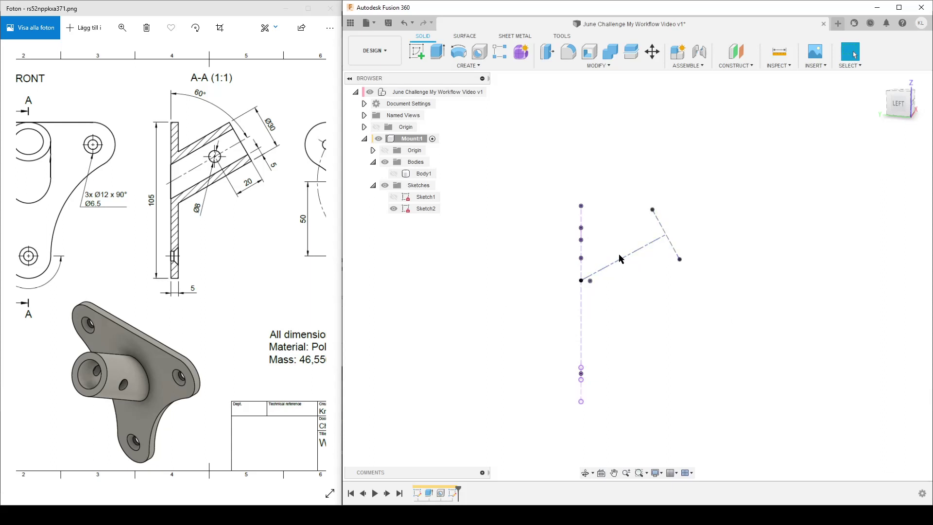
Construct a plane along the path of the tube's centerline, at its outer end with a proportional distance of 1
click(744, 65)
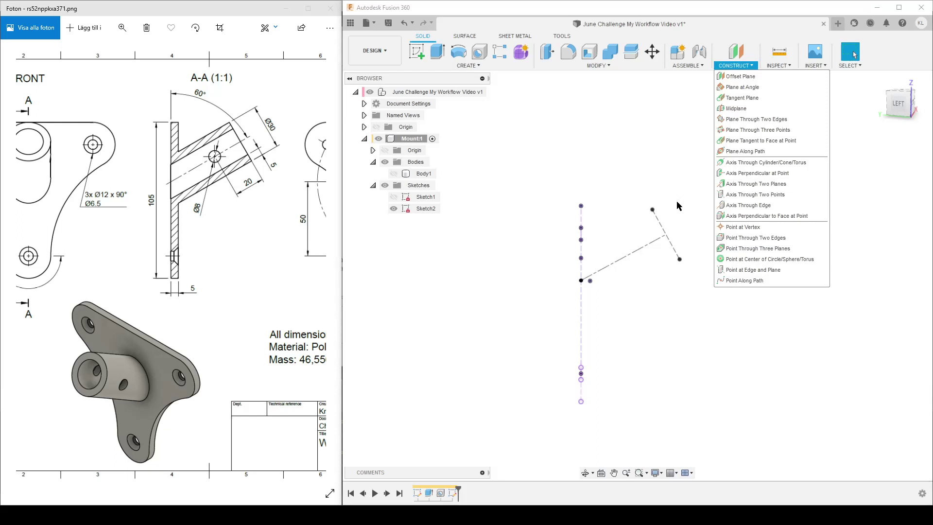
click(768, 152)
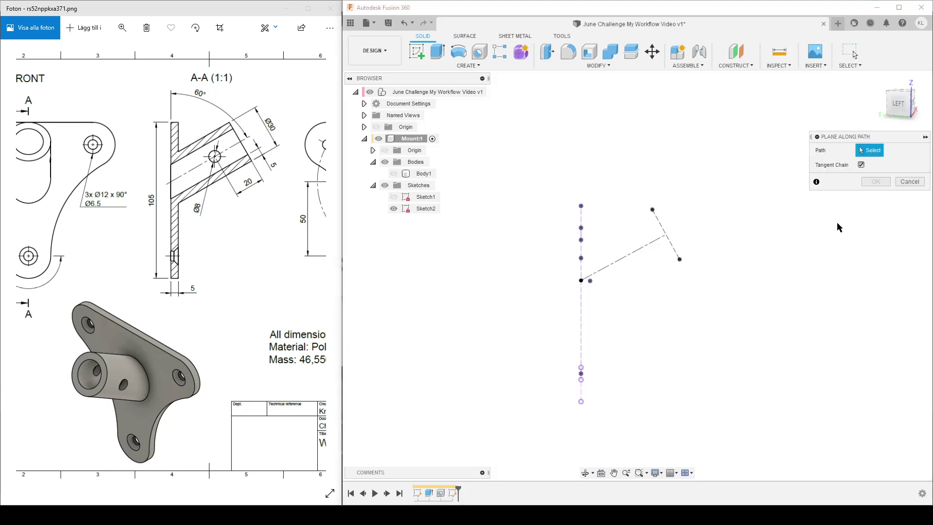
click(637, 252)
drag(644, 248, 711, 214)
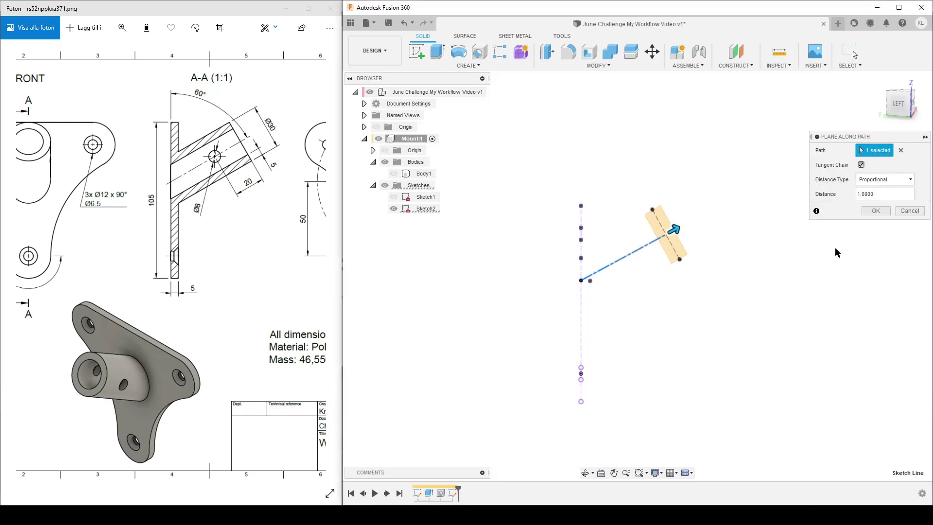
click(876, 210)
Start a sketch on the new plane at the tube's end, project the end line into it and hide Sketch2
click(416, 56)
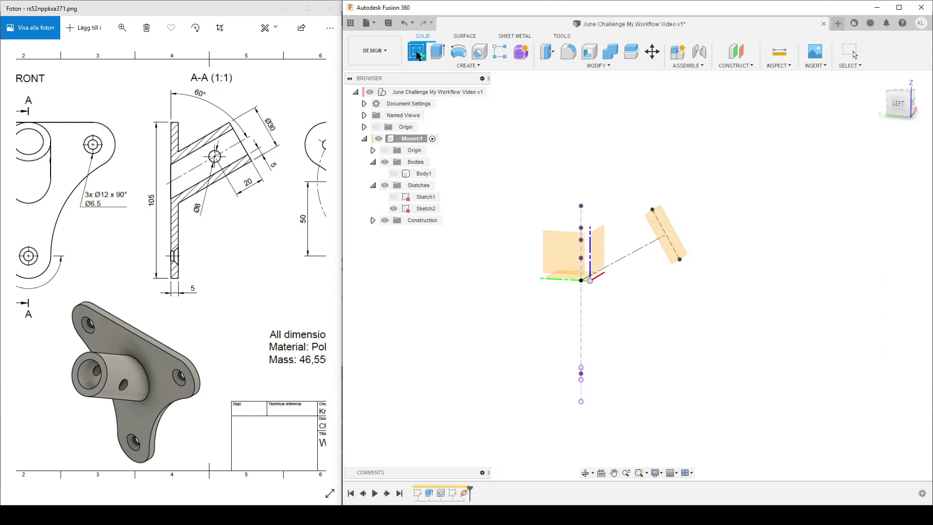
click(683, 253)
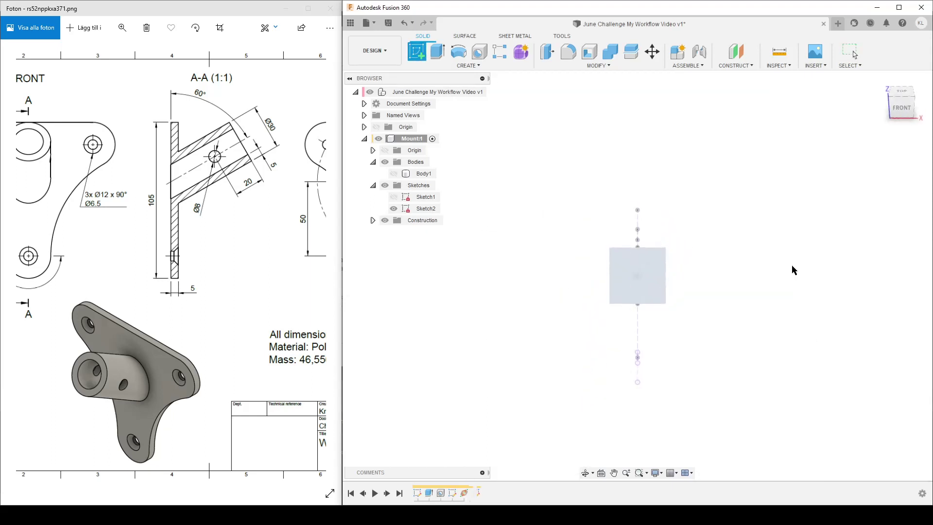
key(p)
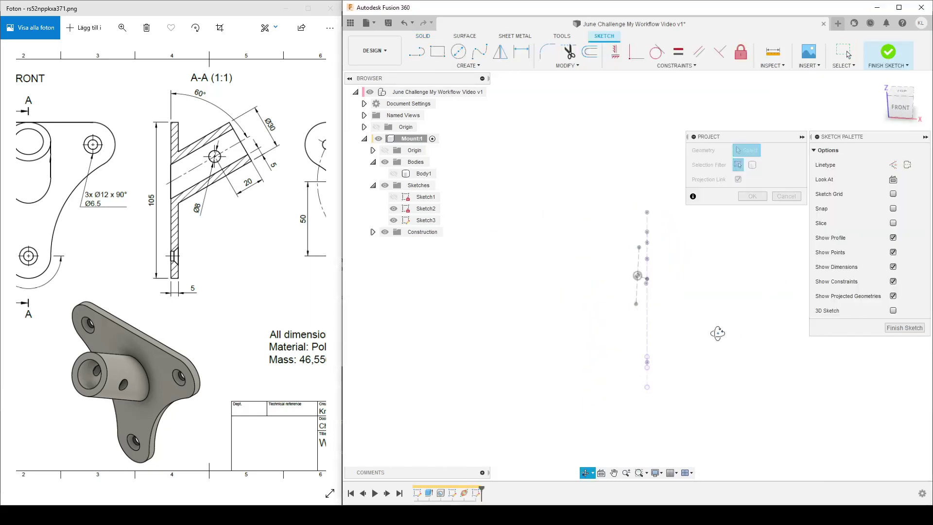
shift+middle_drag(719, 336, 605, 245)
click(601, 257)
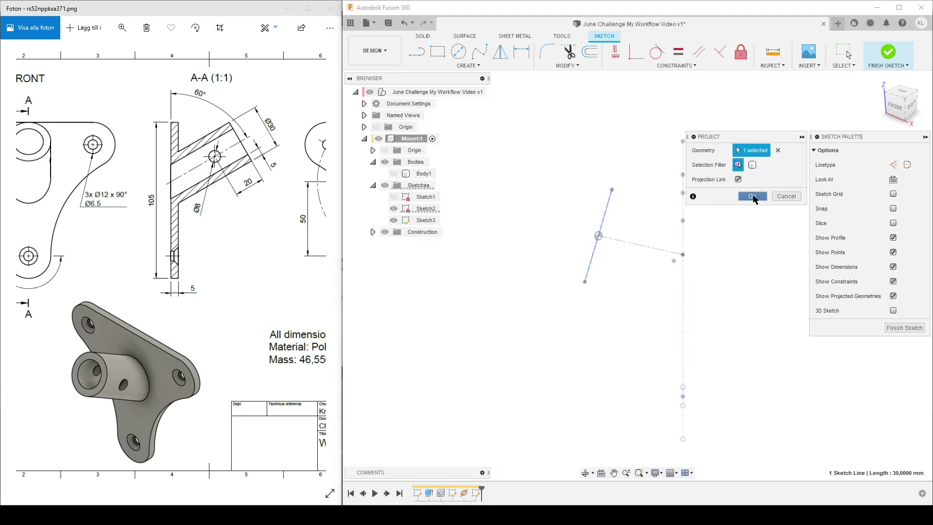
click(752, 196)
click(395, 209)
click(321, 325)
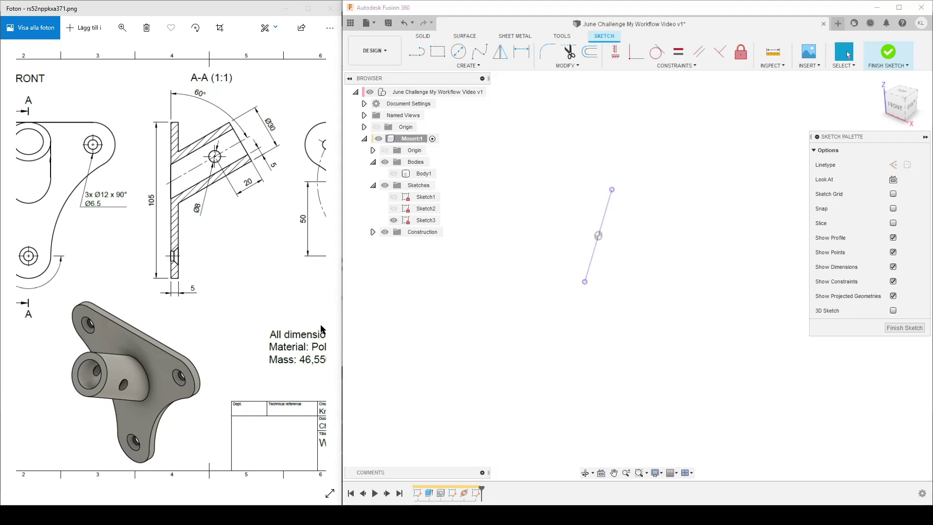
Make the projected line a construction line and draw a circle centred on its midpoint through its upper endpoint
click(597, 258)
key(x)
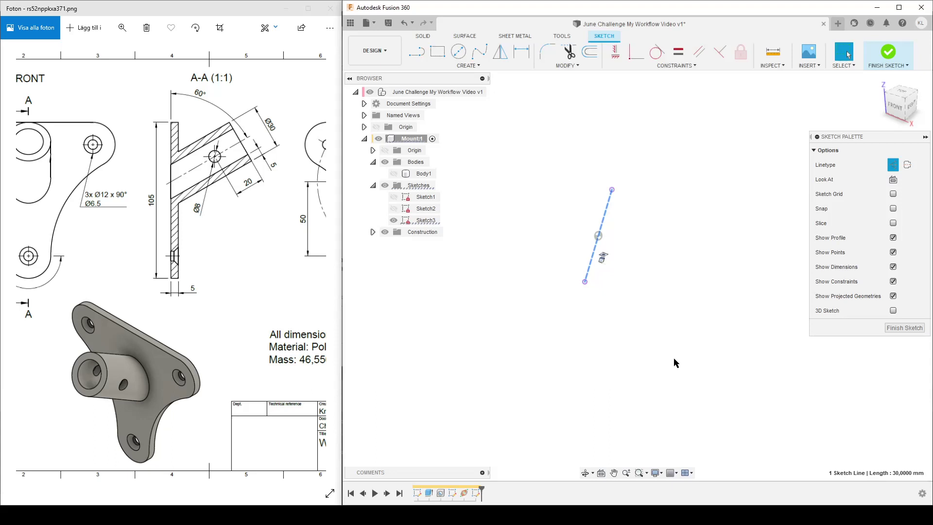
key(c)
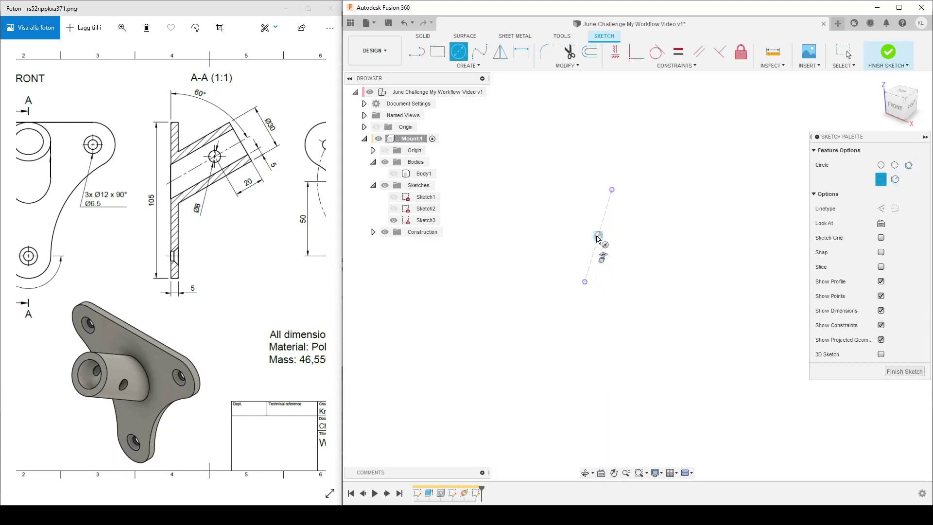
click(598, 237)
click(612, 189)
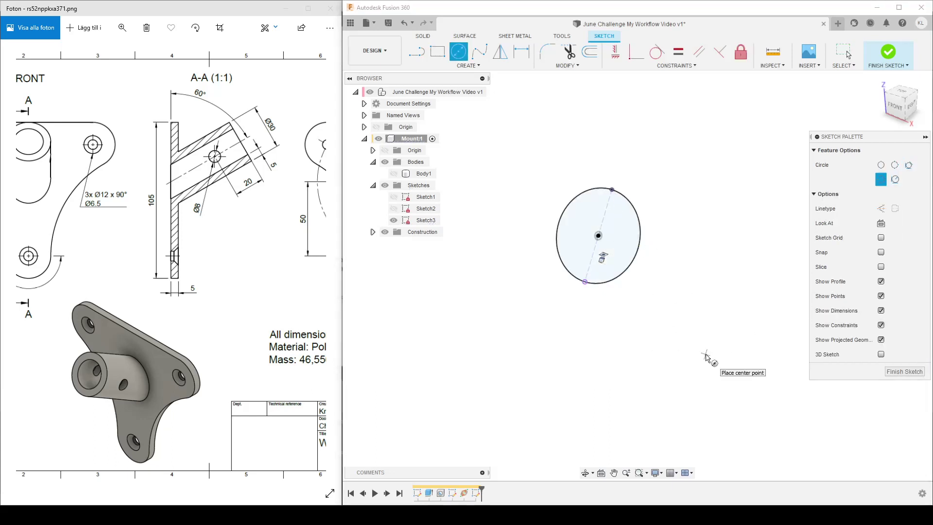
Offset the tube's circle 5 mm inward to form the wall profile
text(soffs)
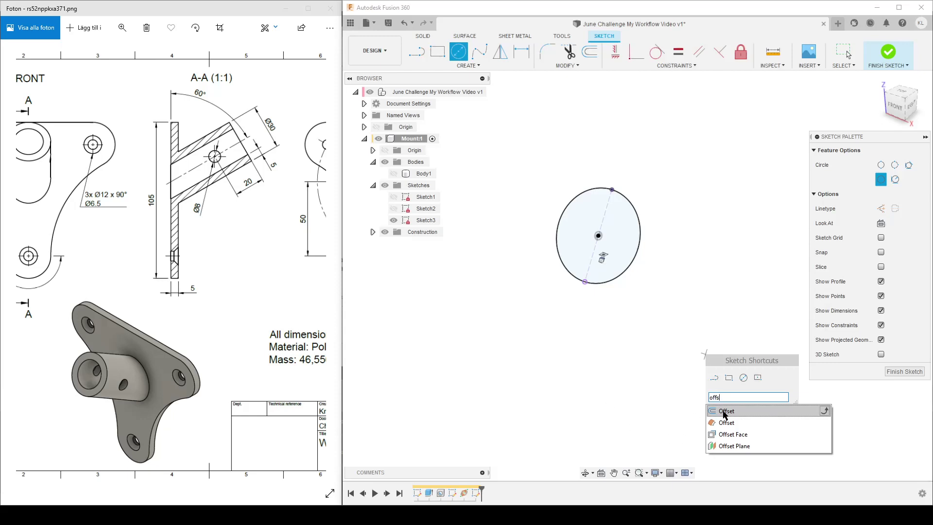
click(724, 412)
click(635, 263)
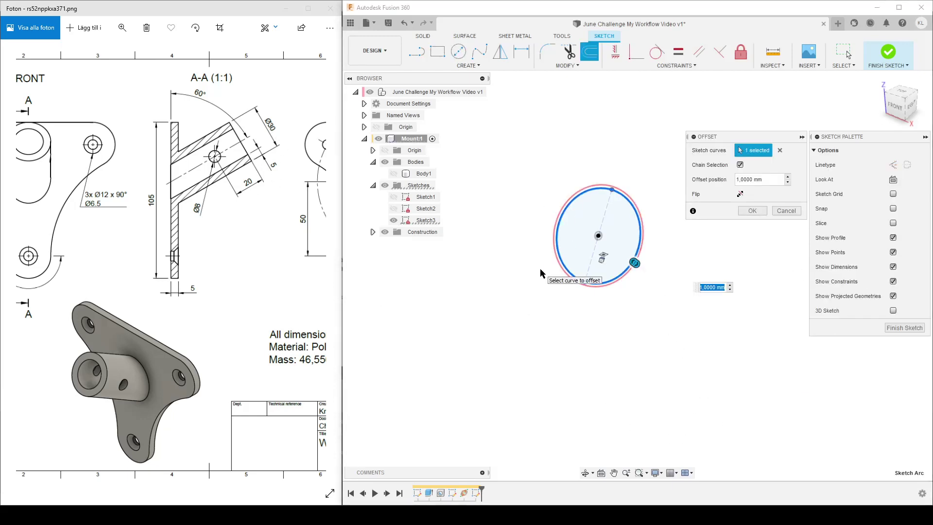
text(-5)
key(Return)
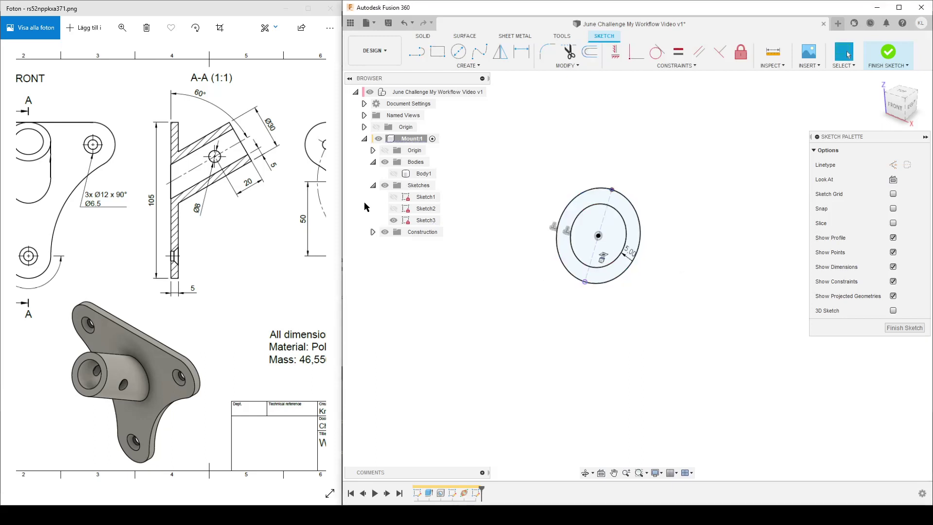
Show Body1, check the ring profile's position against the plate and finish the sketch
click(394, 173)
scroll(556, 281, down, 3)
shift+middle_drag(556, 281, 596, 256)
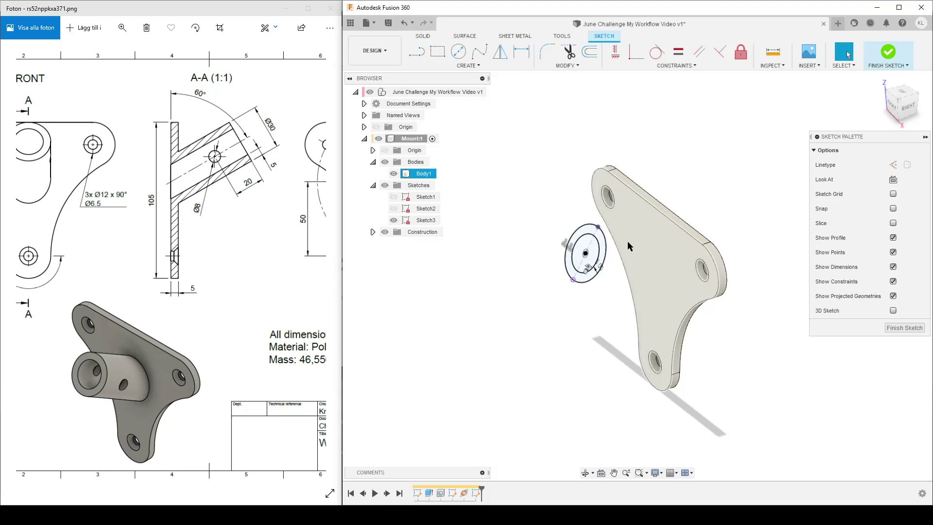
click(893, 106)
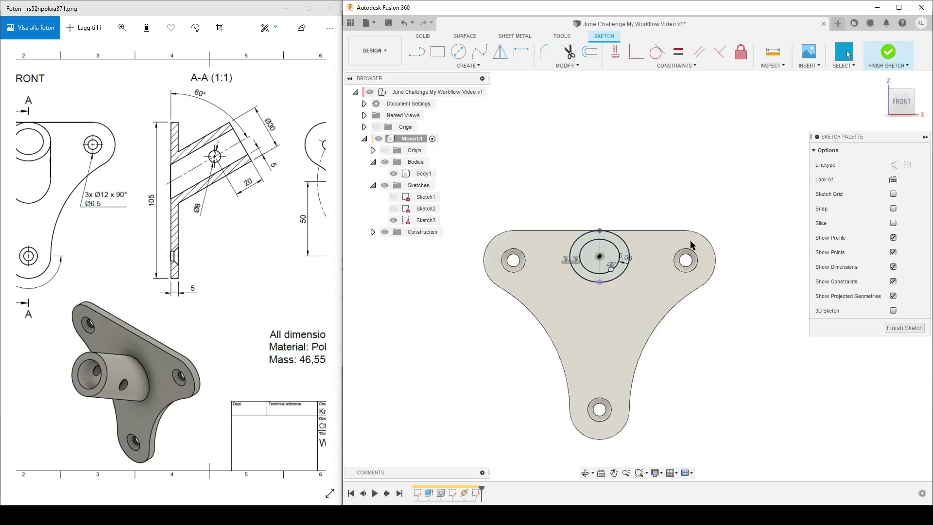
shift+middle_drag(767, 339, 716, 301)
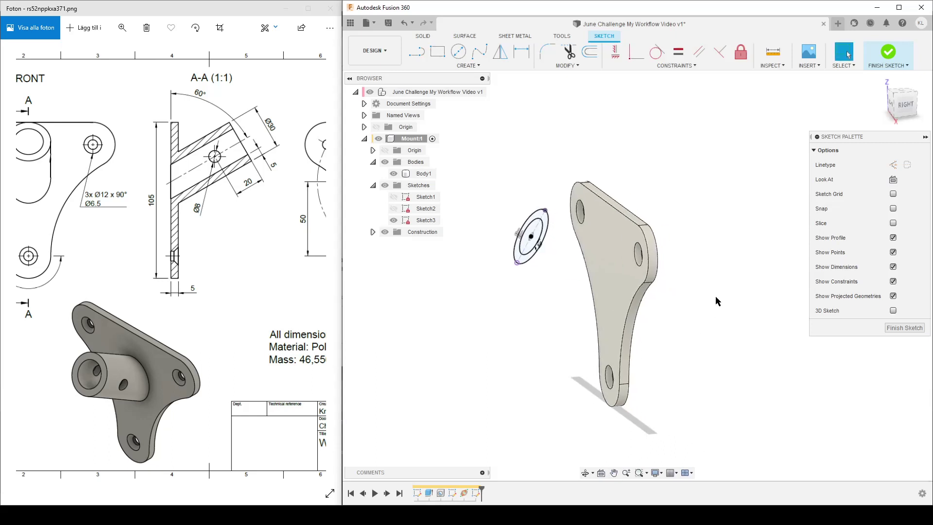
click(908, 328)
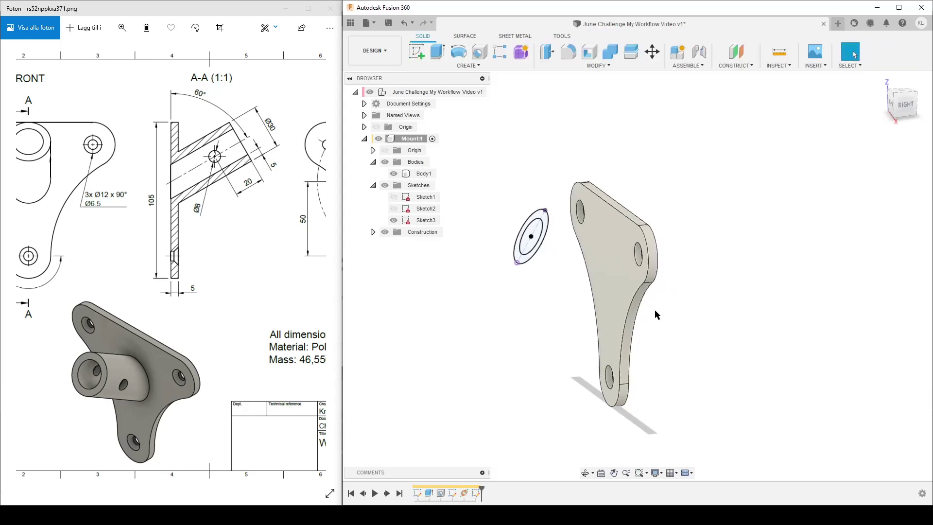
Extrude the ring profile to the plate's face with the To Object extent, joined to the plate
key(e)
click(544, 230)
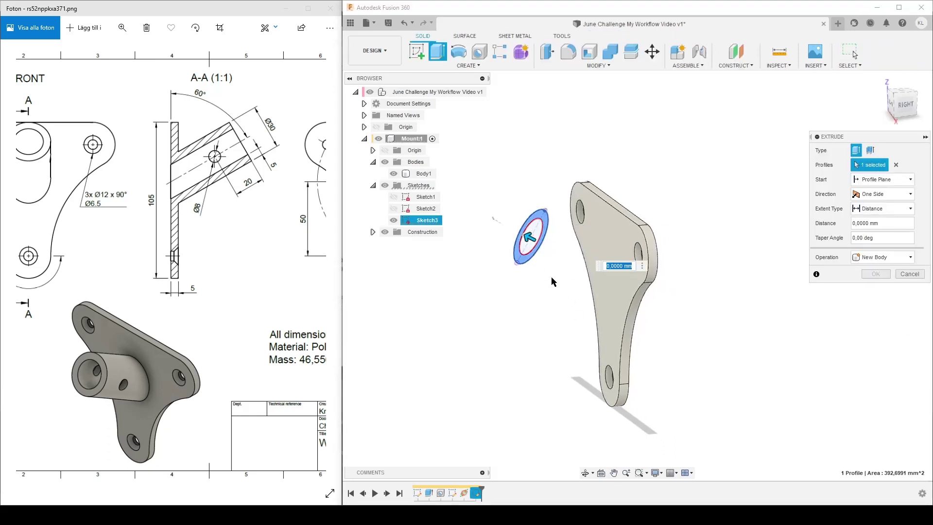
click(892, 209)
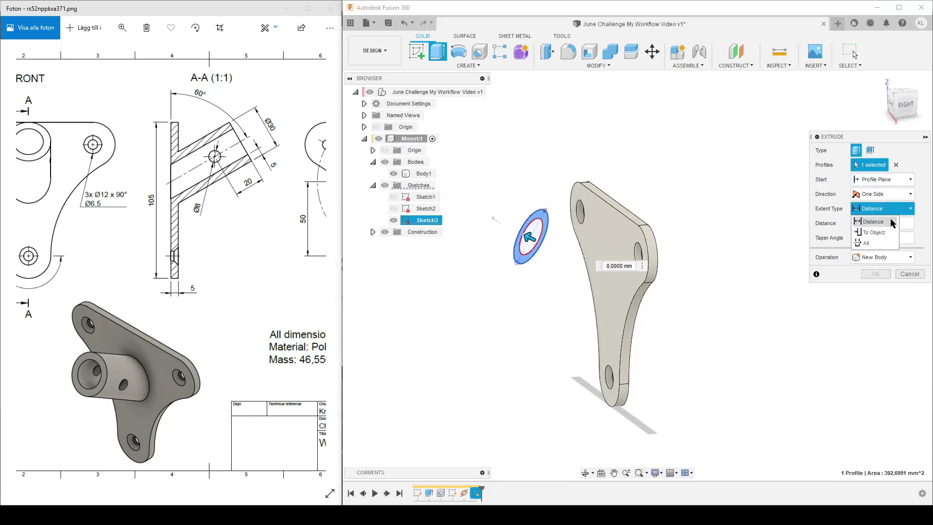
click(874, 232)
click(634, 248)
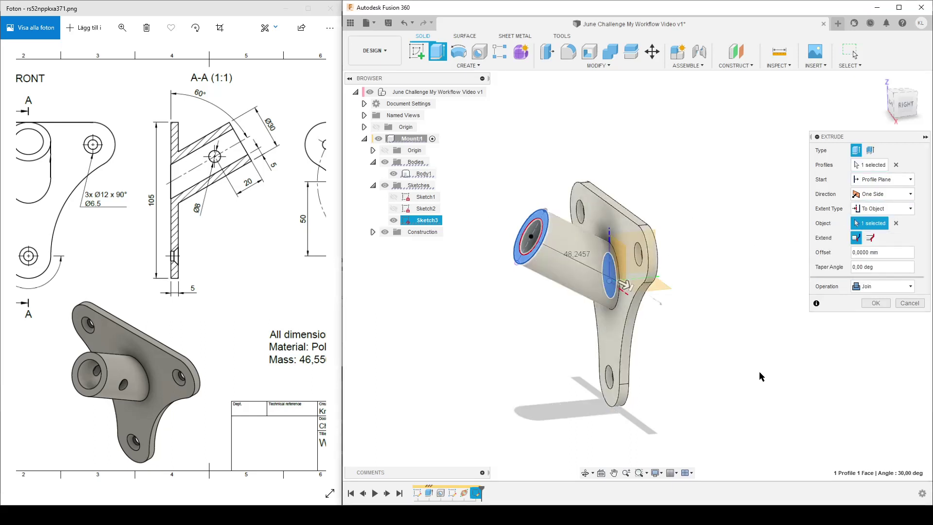
shift+middle_drag(661, 416, 734, 403)
click(877, 304)
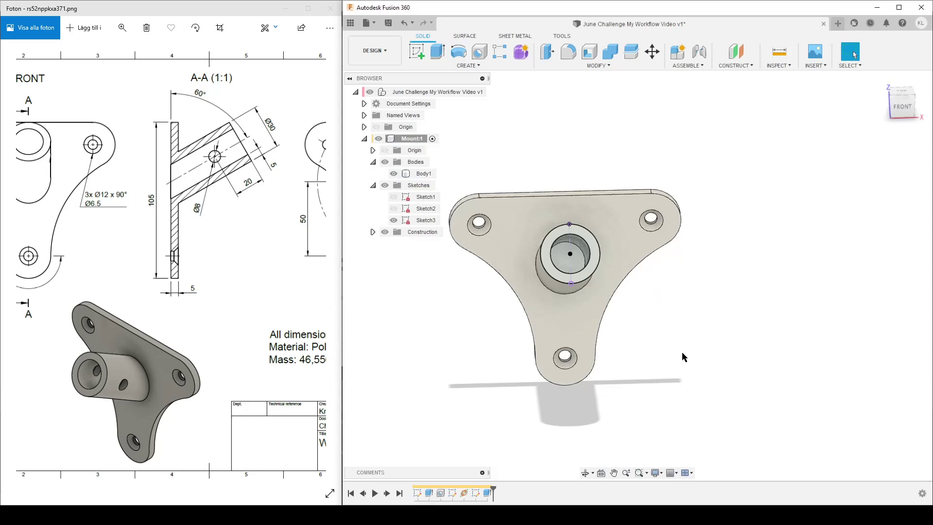
Examine the joined tube from the side and front, and check the tube opening in the drawing's back view
shift+middle_drag(683, 357, 675, 289)
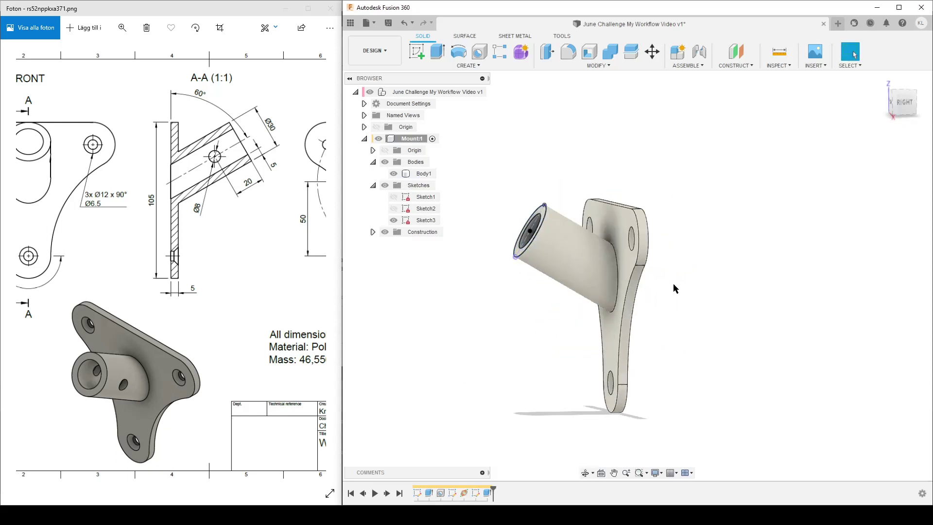
click(644, 290)
shift+middle_drag(733, 340, 790, 358)
drag(254, 291, 48, 298)
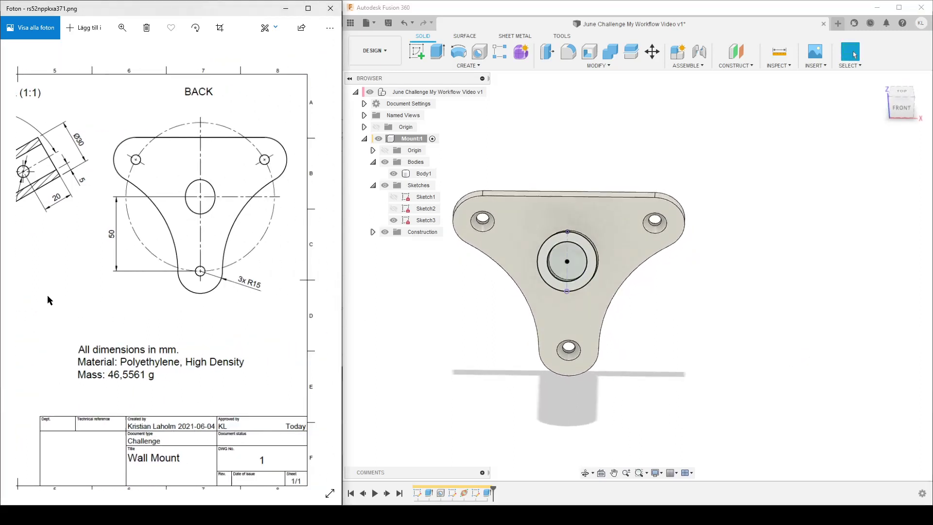
drag(122, 245, 335, 281)
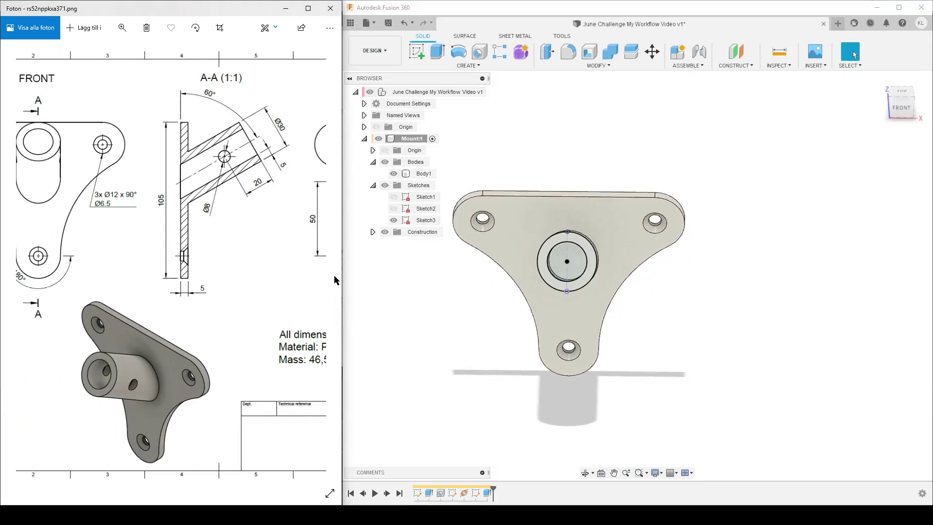
click(575, 262)
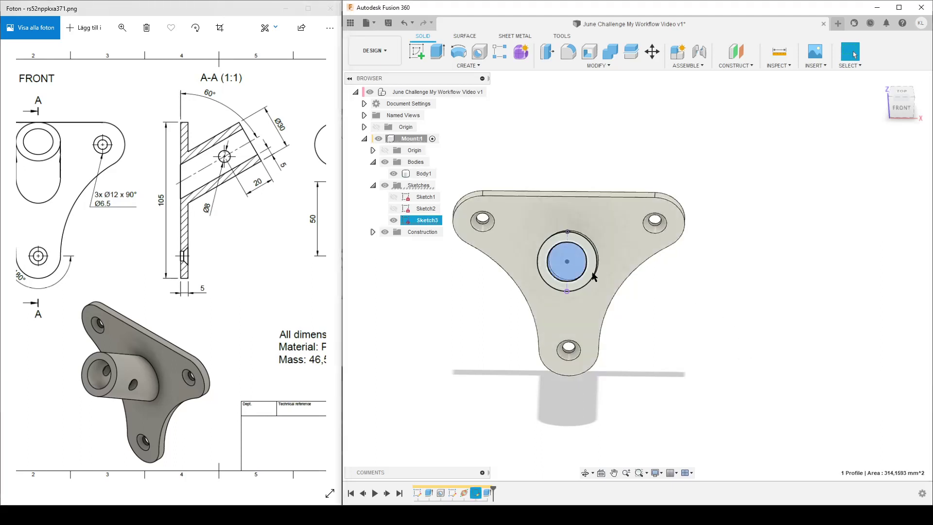
click(749, 324)
Extrude the inner circle into the body with the All extent to cut the tube's bore through the plate
key(e)
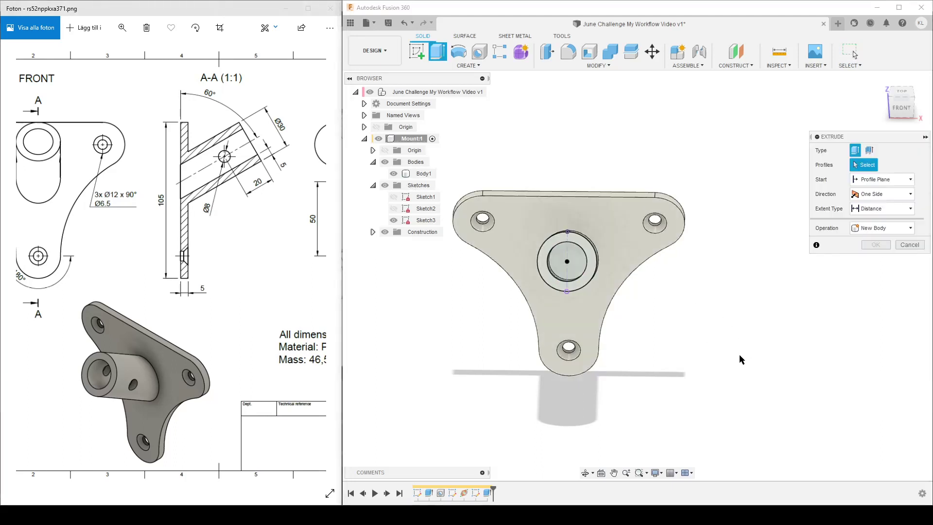
click(546, 250)
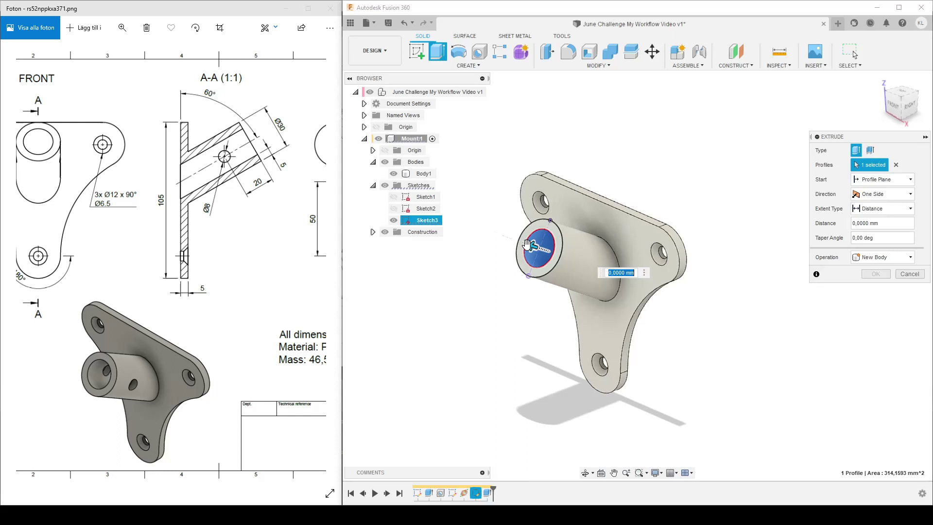
drag(532, 245, 540, 247)
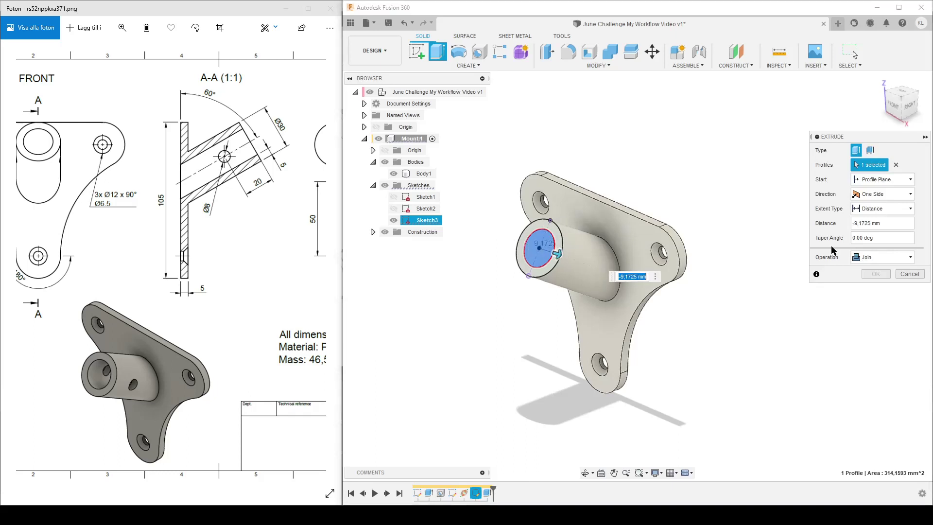
click(883, 214)
click(868, 245)
click(876, 288)
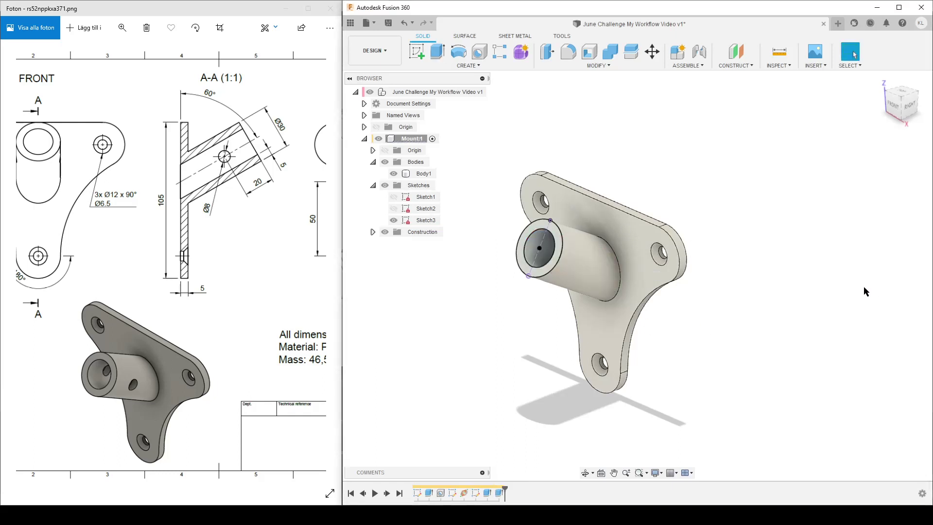
Reopen the side-view sketch with the 60° centreline and draw an 8 mm circle centred on that line
shift+middle_drag(742, 385, 692, 380)
drag(692, 379, 739, 387)
key(Escape)
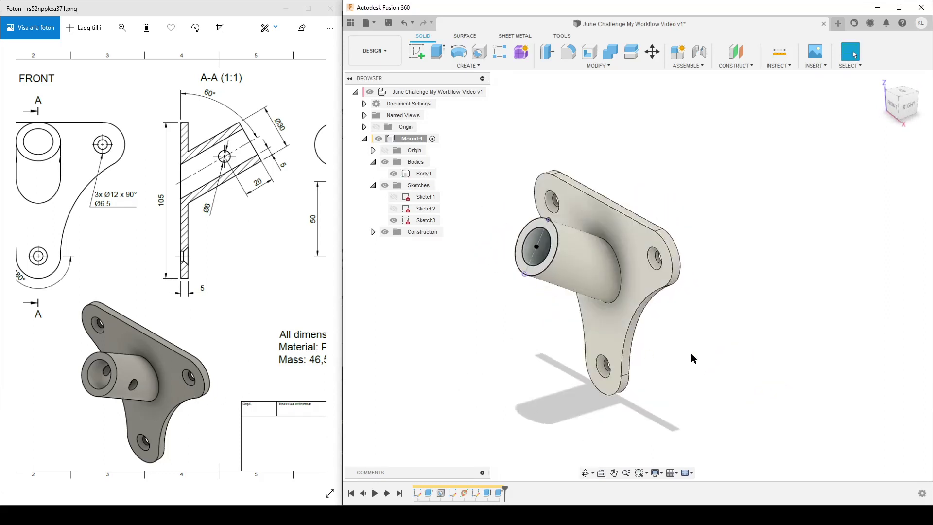
scroll(765, 325, down, 3)
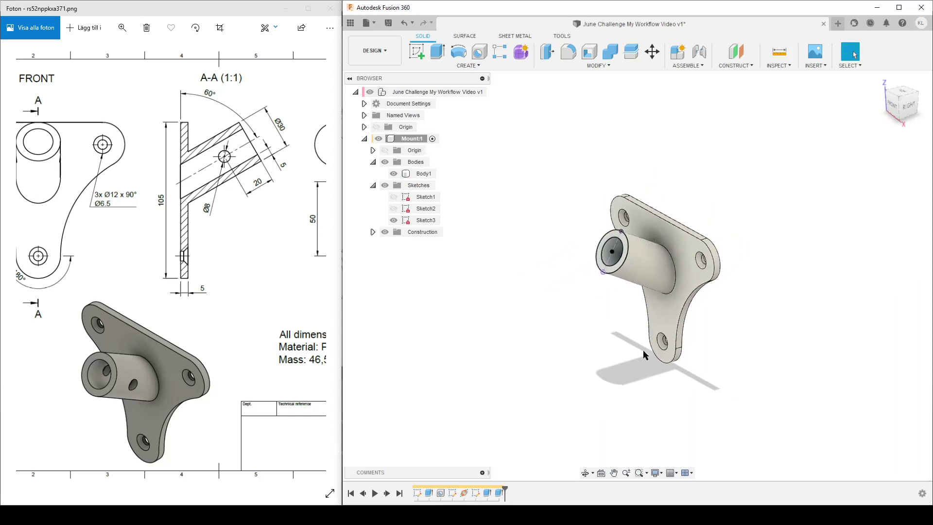
shift+middle_drag(643, 355, 617, 346)
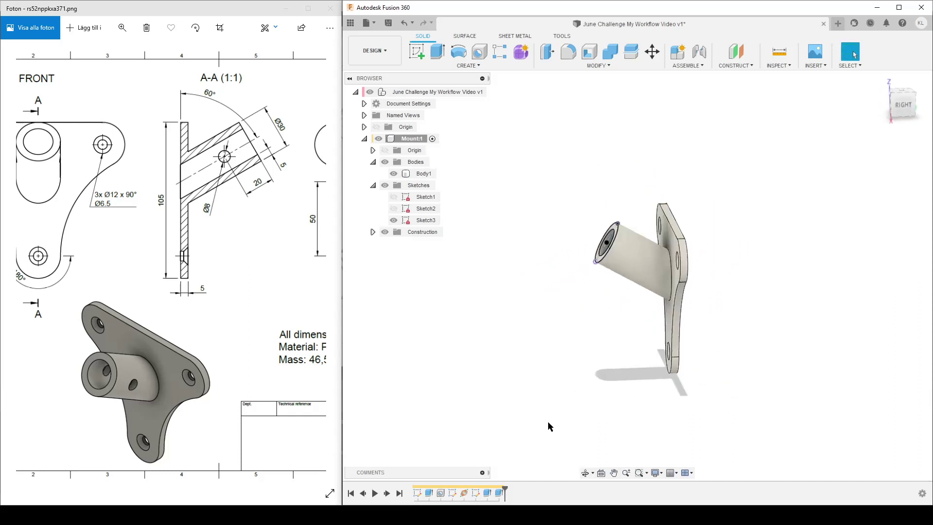
double_click(451, 493)
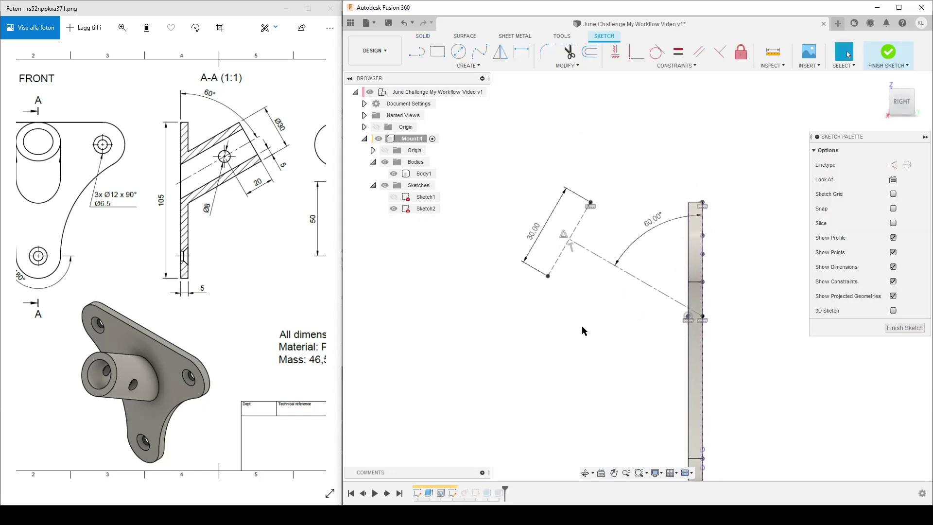
key(c)
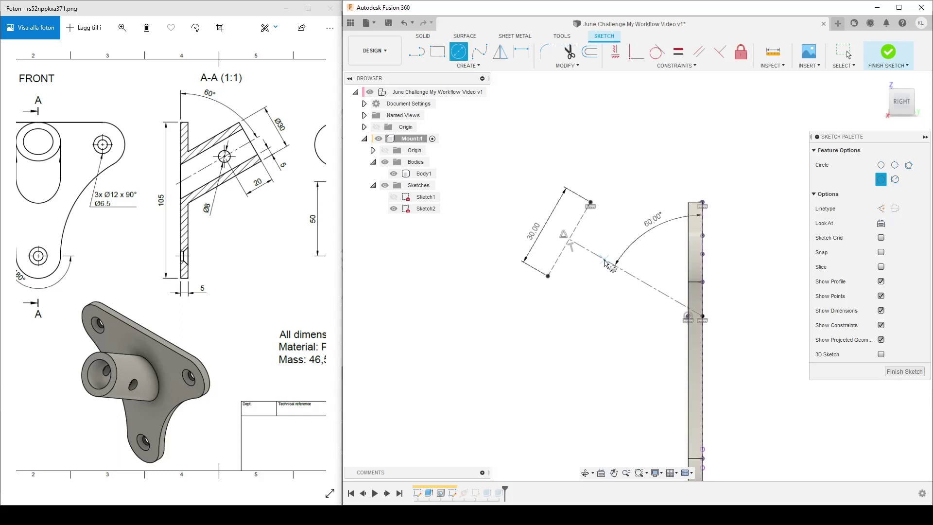
click(603, 259)
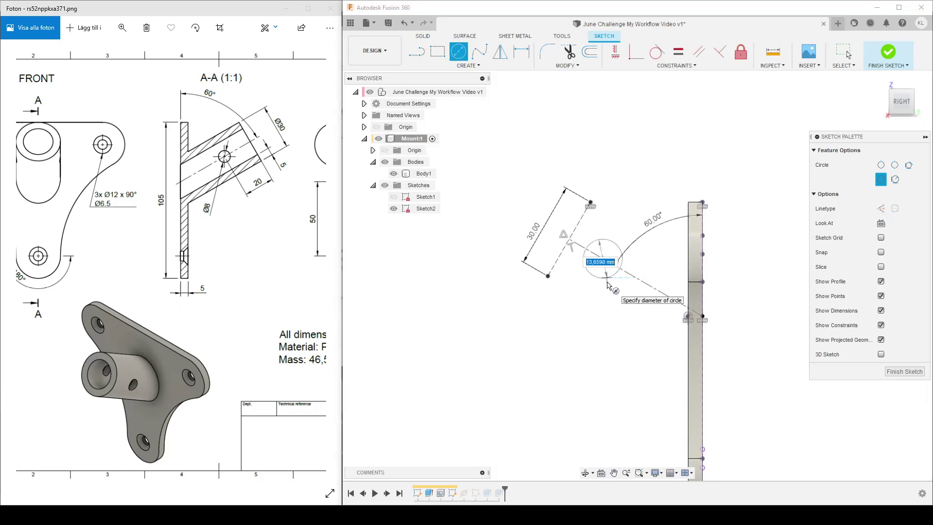
text(8)
key(Return)
key(Escape)
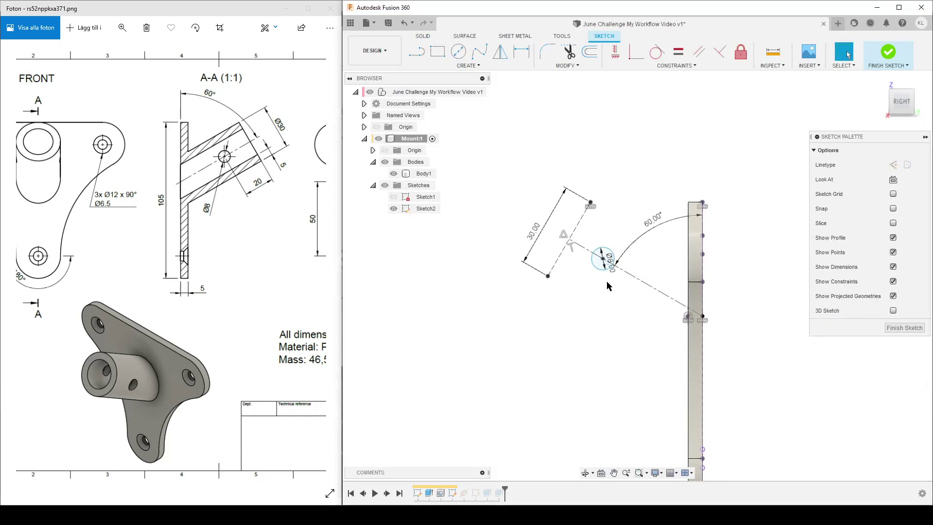
Dimension the circle's centre 20 mm from the tube's 30 mm end line and finish the sketch
key(d)
click(562, 254)
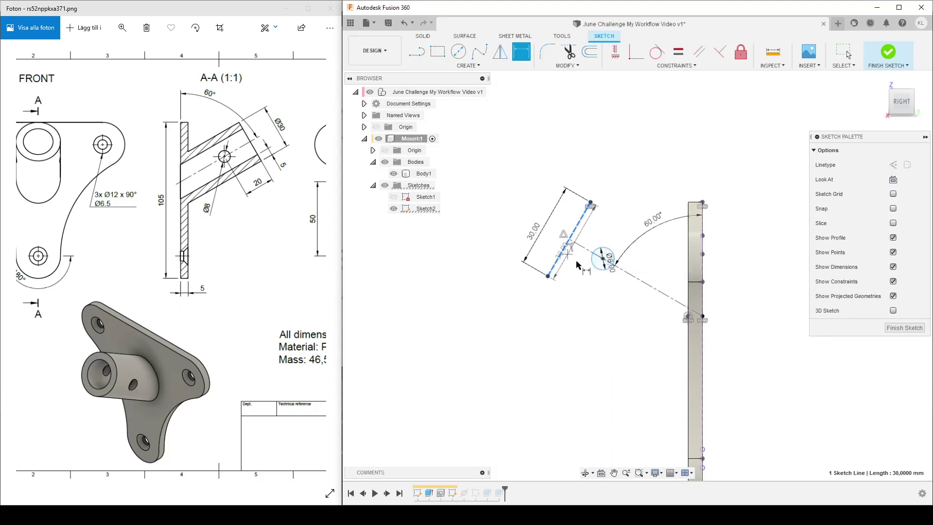
click(603, 259)
click(551, 335)
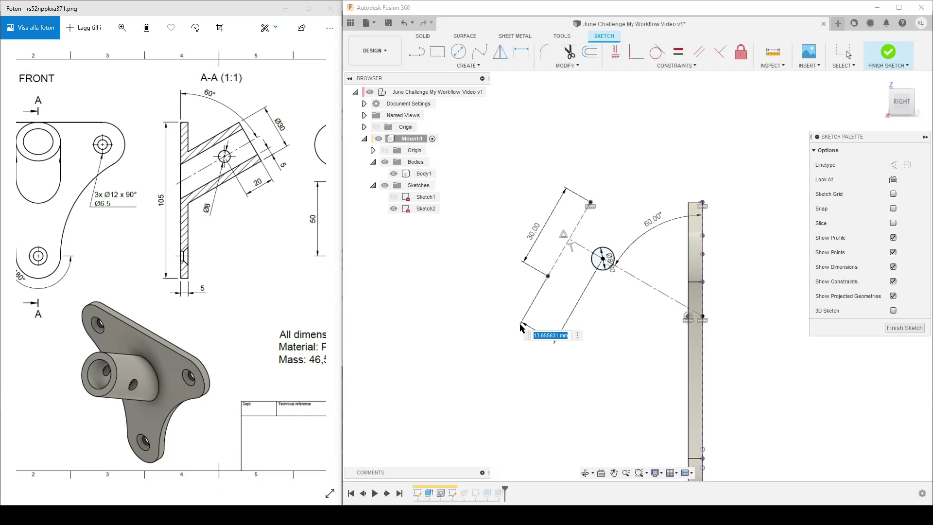
text(20)
key(Return)
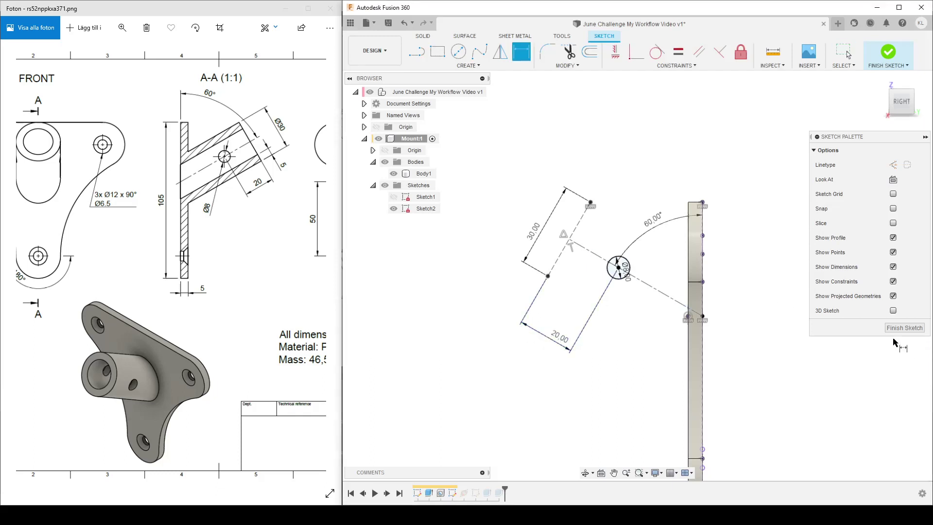
click(904, 327)
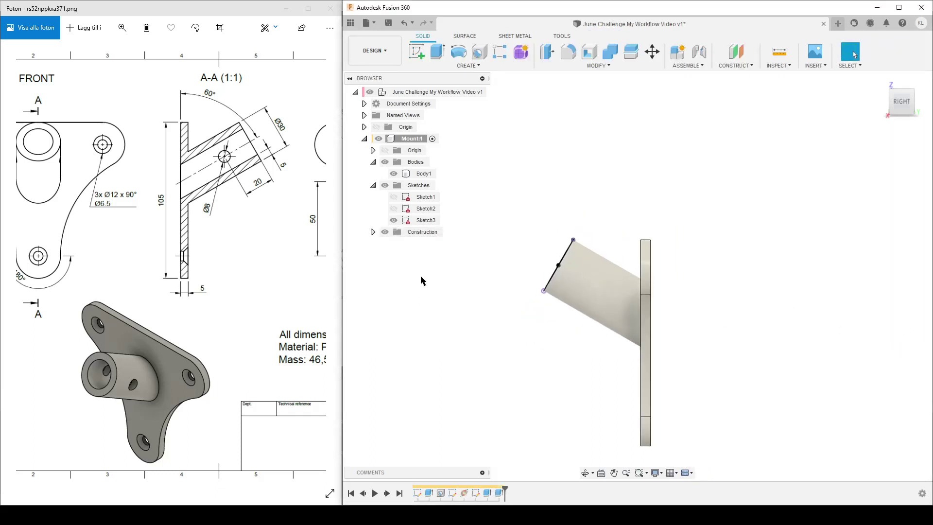
Show Sketch2 and extrude its Ø8 circle symmetrically with the All extent to cut the cross hole through the tube
click(393, 208)
shift+middle_drag(433, 323, 456, 334)
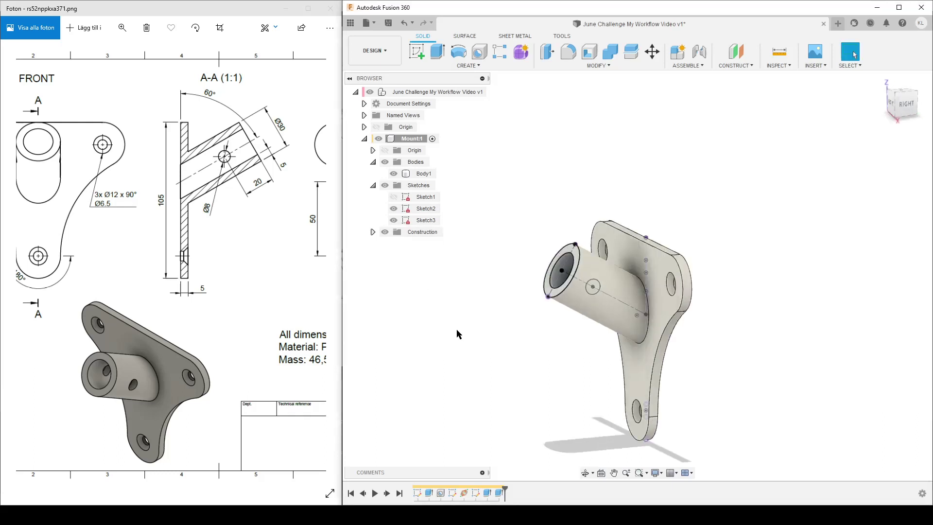
key(e)
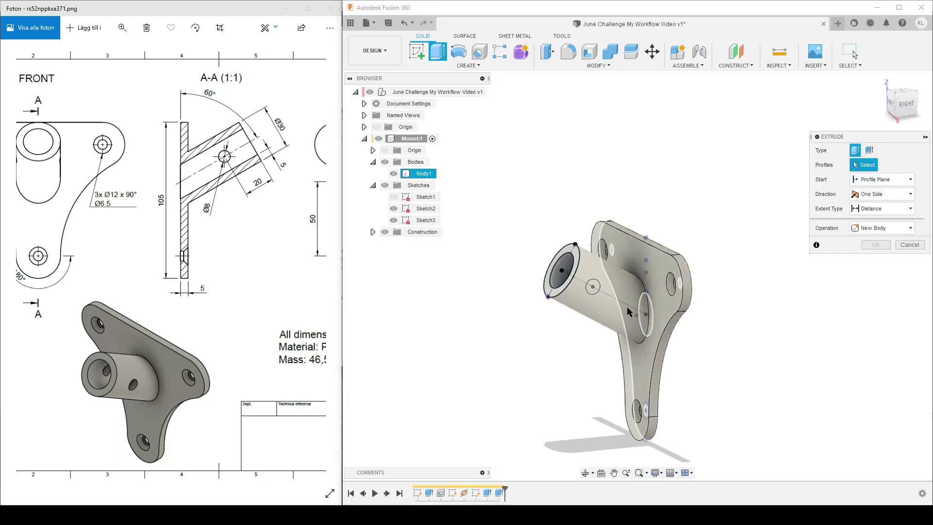
click(592, 292)
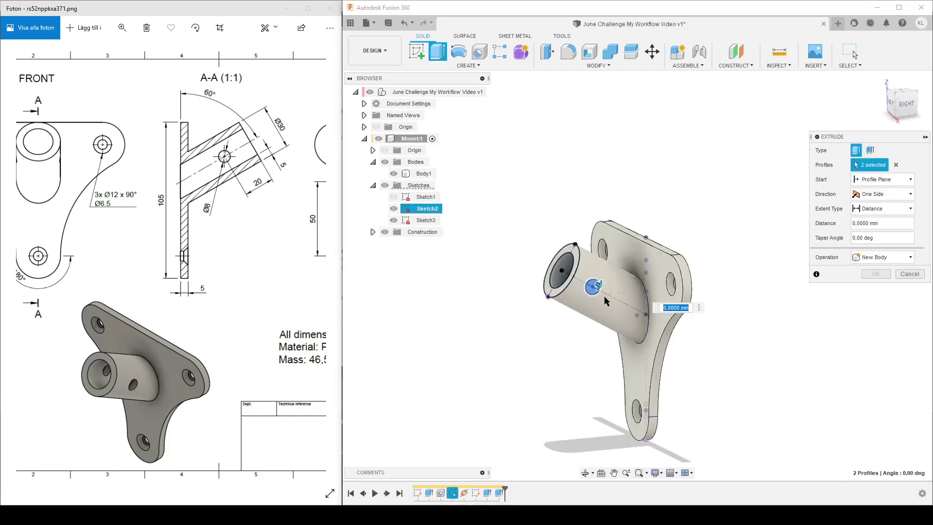
click(881, 194)
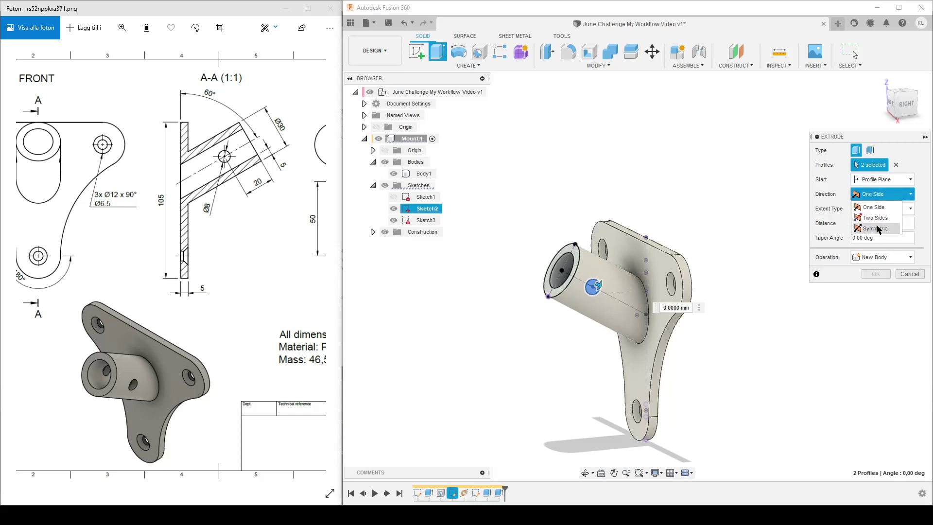
click(882, 225)
click(882, 208)
click(885, 236)
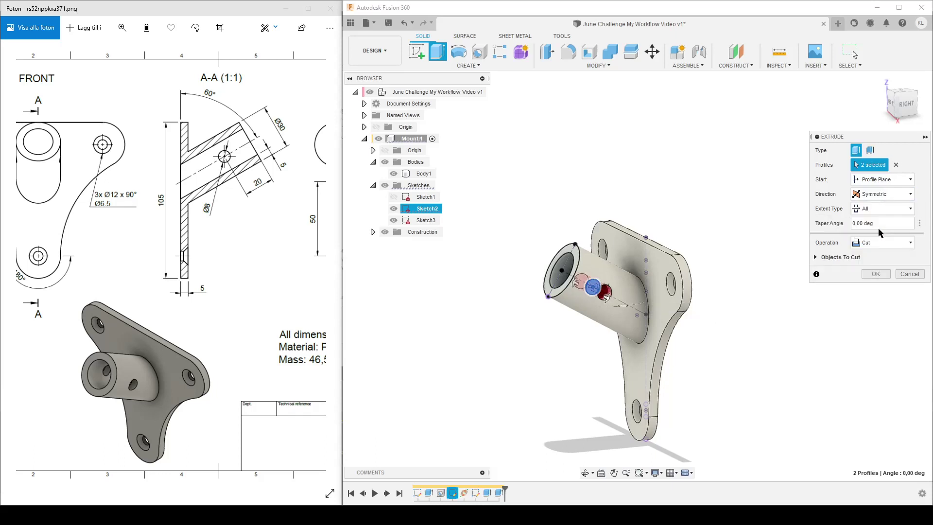
shift+middle_drag(557, 366, 598, 371)
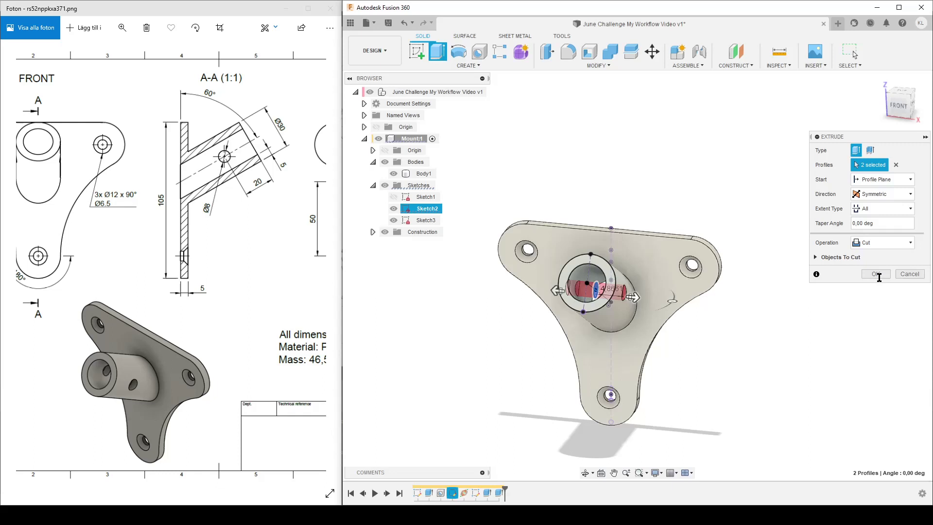
click(877, 275)
Hide Sketch2 and Sketch3 and inspect the cross hole from the front and side
click(393, 208)
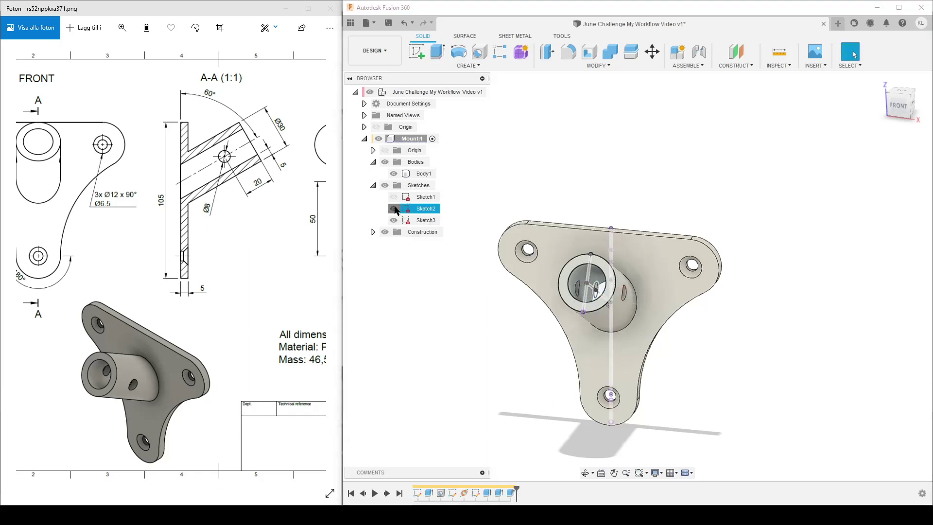
click(394, 220)
mouse_move(461, 362)
shift+middle_down()
mouse_move(589, 362)
mouse_move(685, 388)
mouse_move(685, 327)
mouse_move(741, 340)
mouse_move(751, 327)
shift+middle_up()
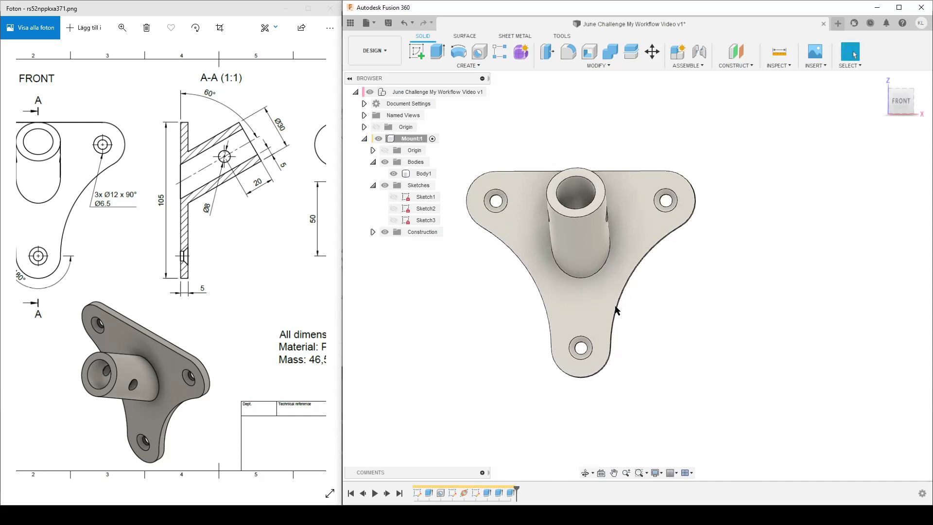
shift+middle_drag(654, 209, 671, 291)
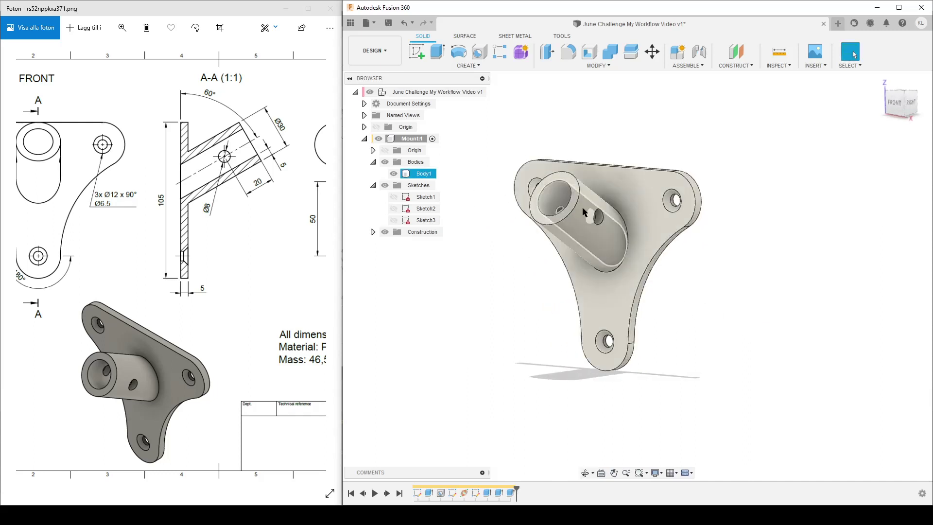
mouse_move(744, 337)
shift+middle_down()
mouse_move(721, 358)
mouse_move(744, 336)
shift+middle_up()
key(Escape)
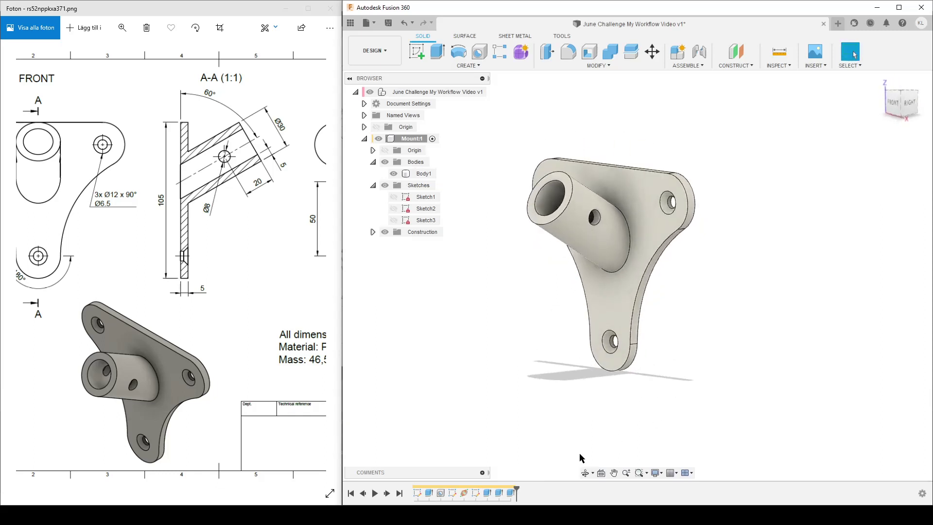
Test the parametric model by setting the tube's angle in the side-view sketch to 70° and finishing the sketch
double_click(476, 492)
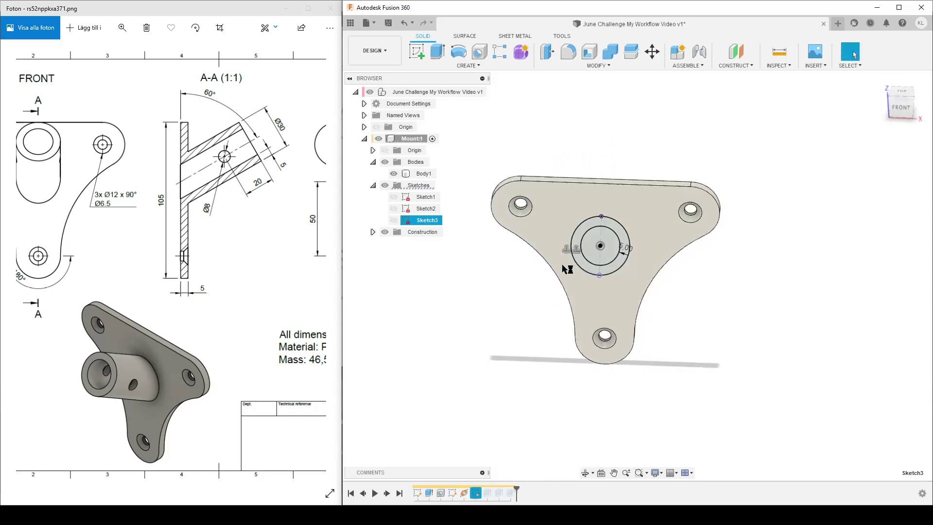
click(905, 329)
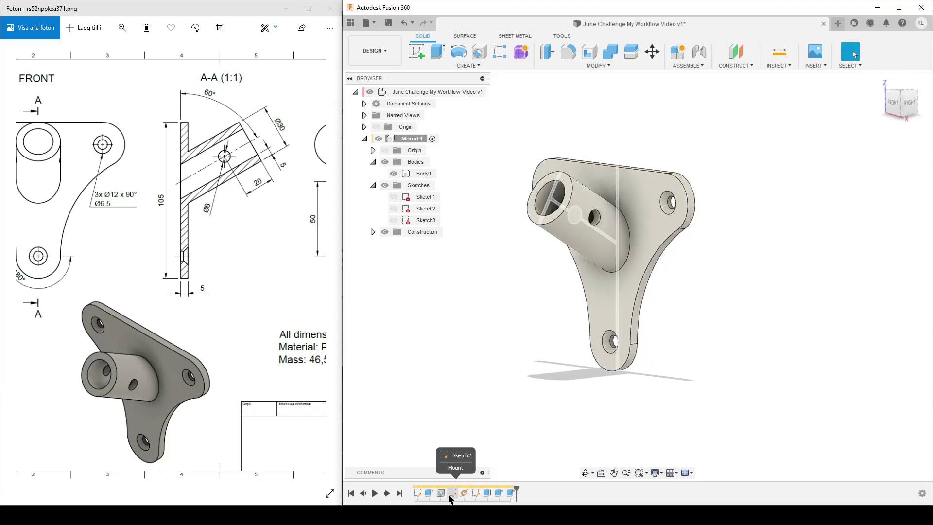
double_click(453, 492)
double_click(652, 239)
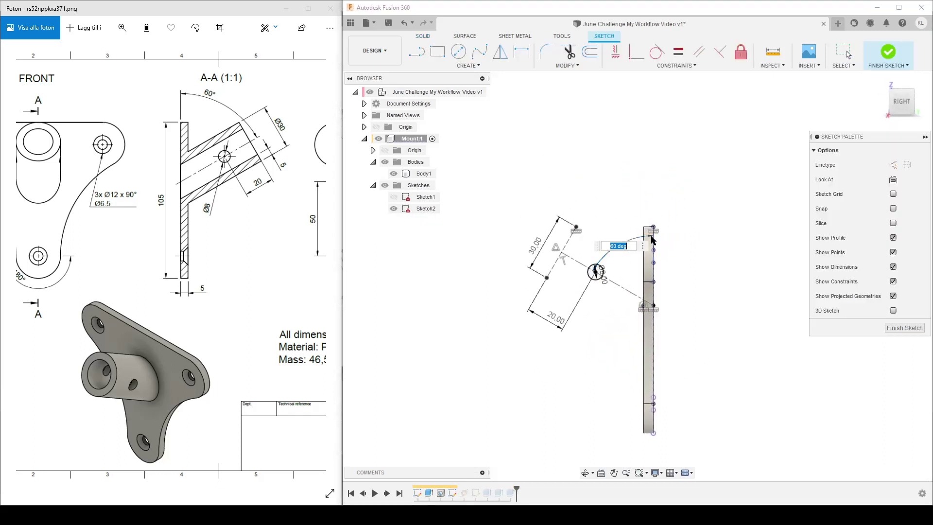
key(Return)
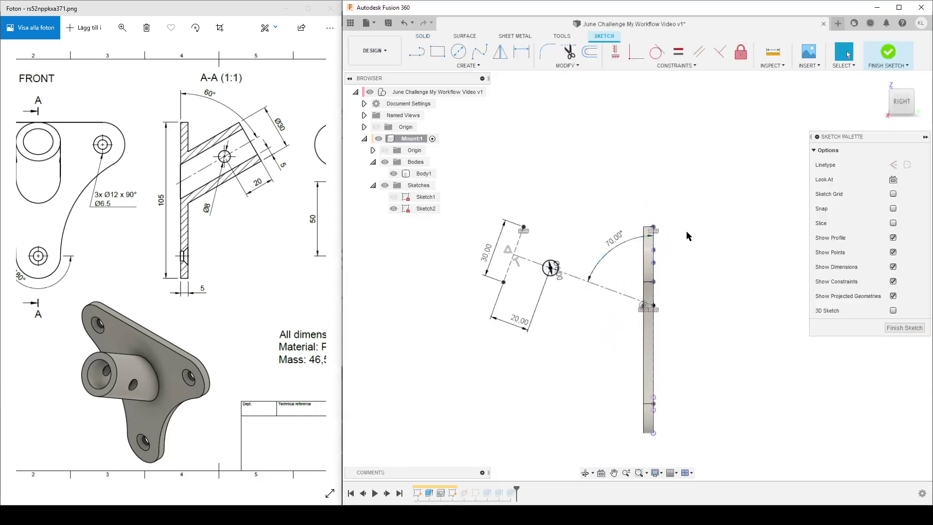
click(905, 329)
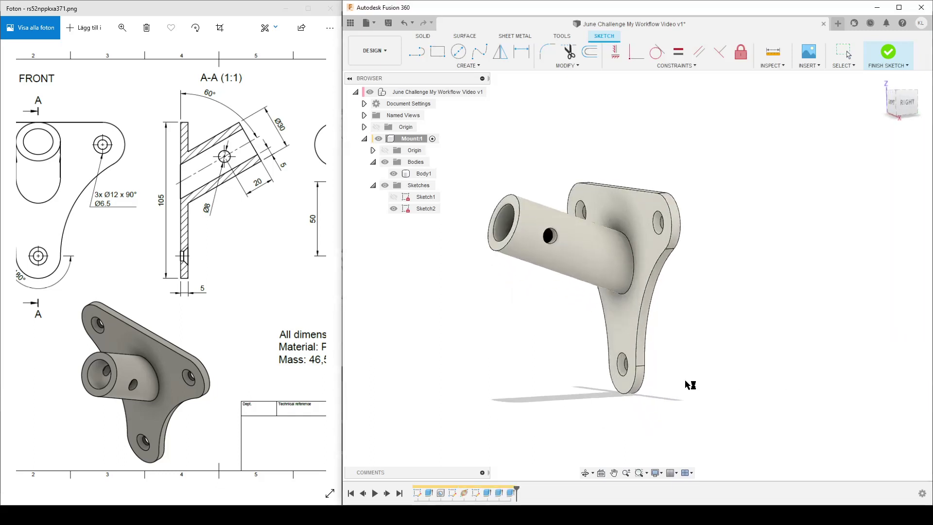
Set the tube's angle in the side-view sketch back to 60° and finish the sketch
double_click(452, 493)
double_click(598, 185)
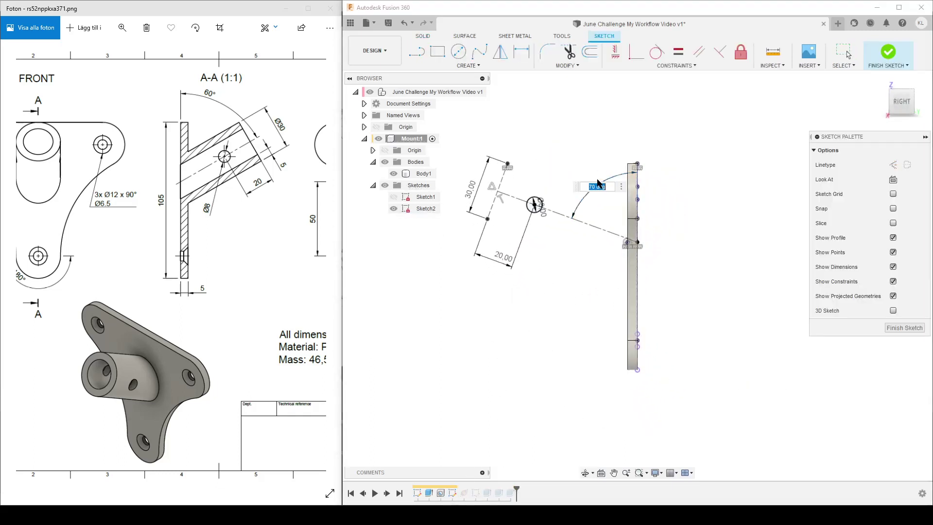
text(60)
key(Return)
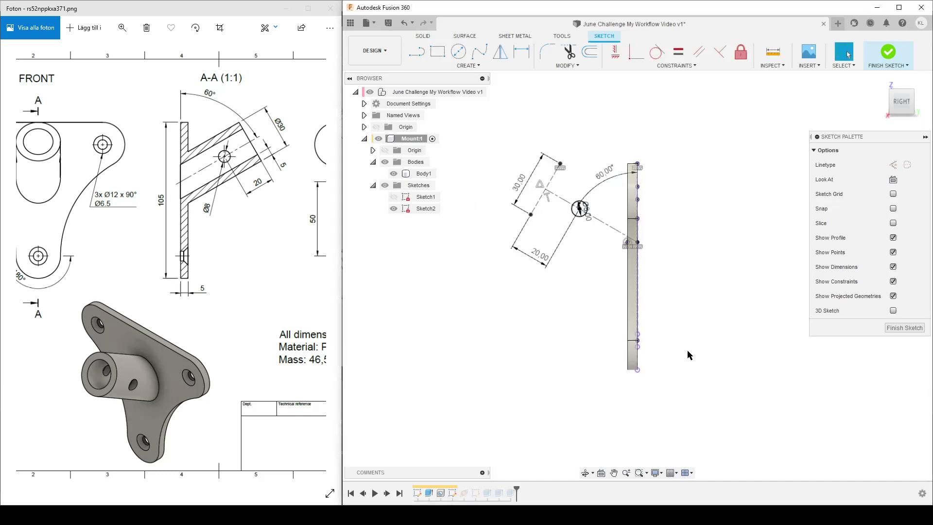
mouse_move(718, 250)
middle_down()
mouse_move(700, 313)
mouse_move(727, 331)
mouse_move(716, 328)
middle_up()
click(905, 328)
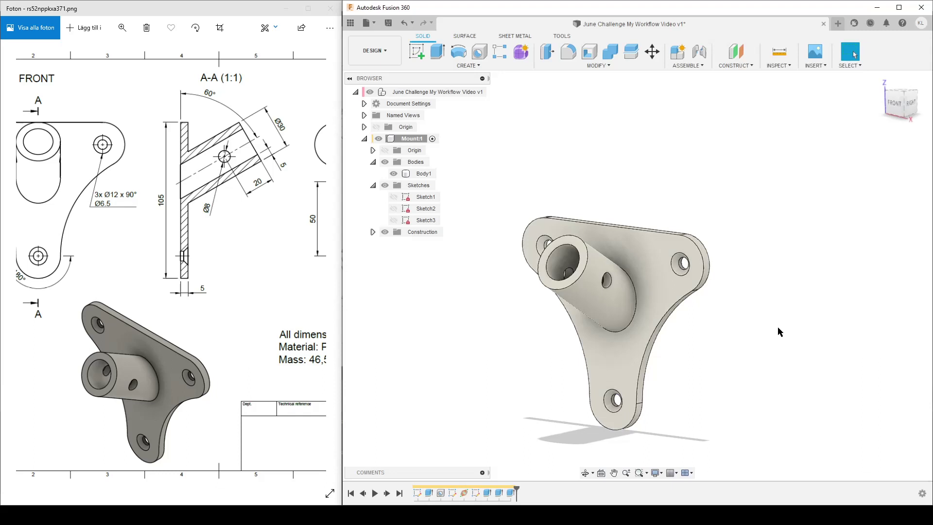
Assign the physical material Polyethylene, High Density from the Fusion 360 Material Library to the mount body, as specified in the drawing
click(618, 319)
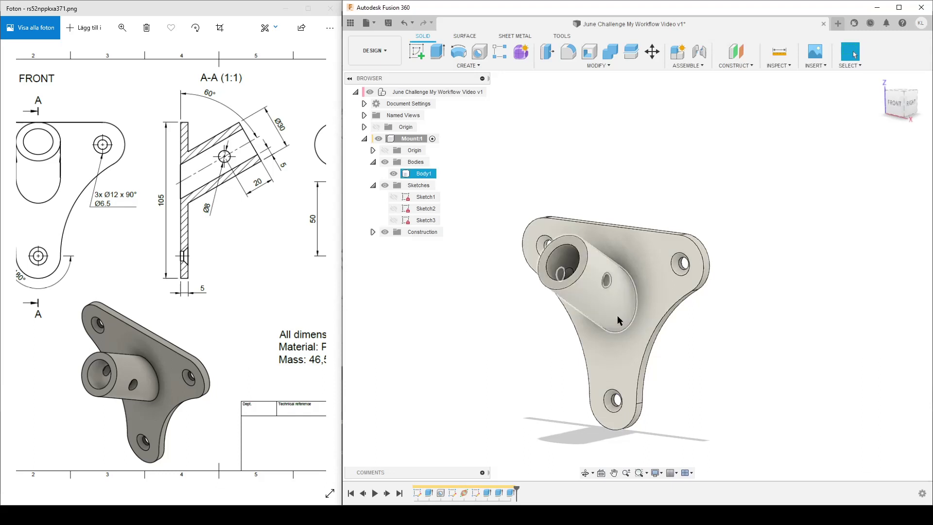
key(s)
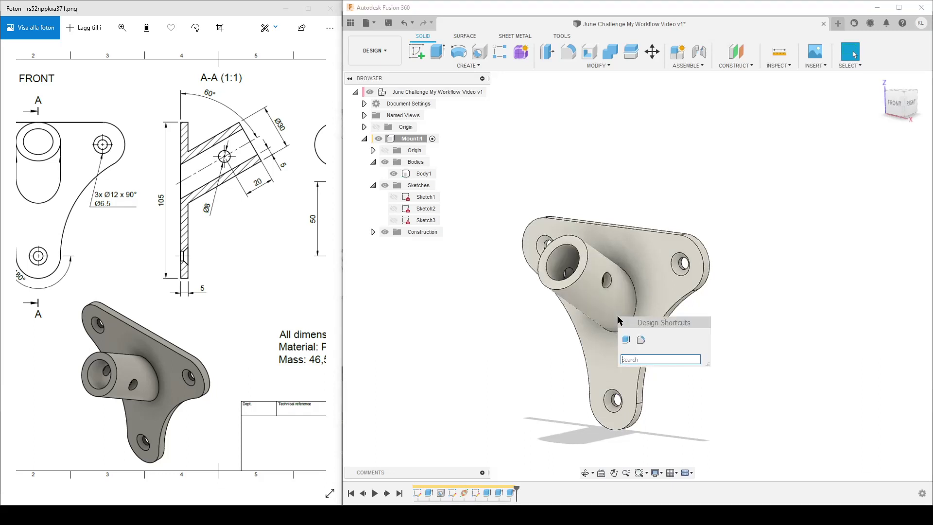
text(mater)
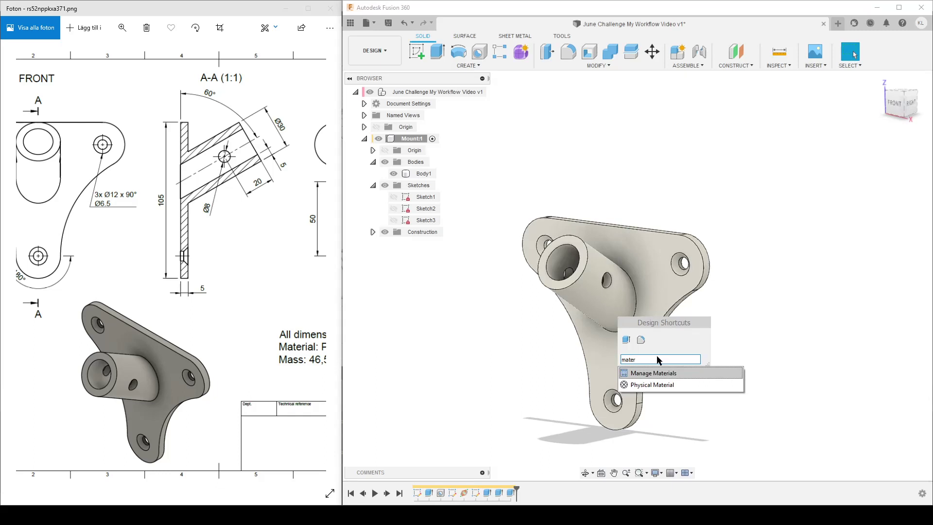
click(658, 385)
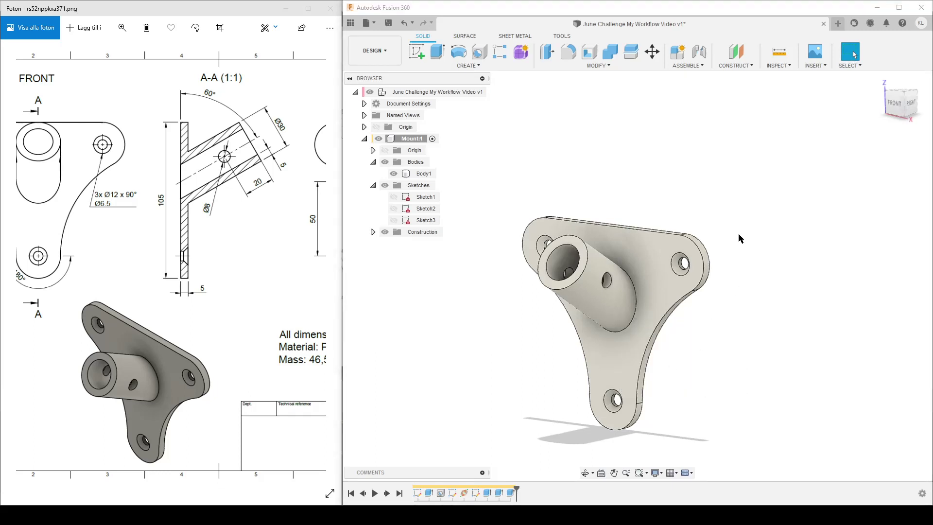
scroll(854, 309, down, 3)
scroll(856, 312, down, 1)
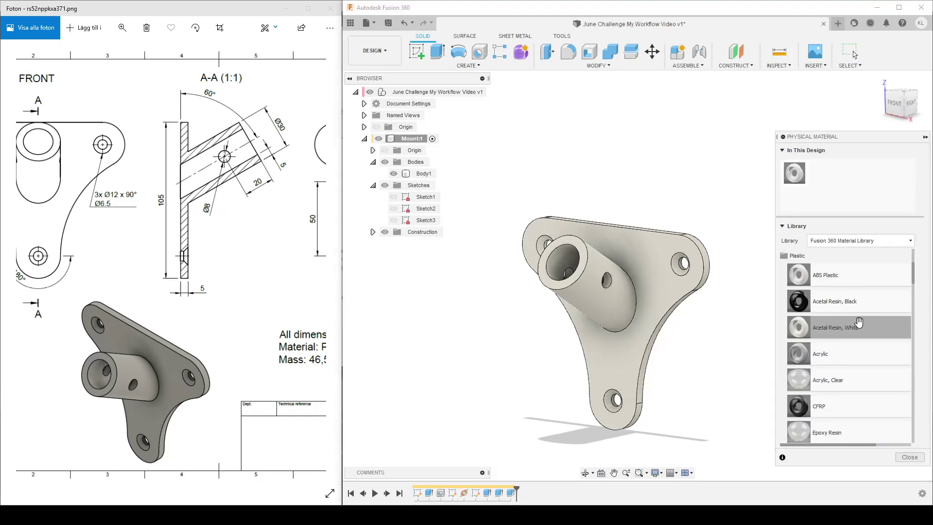
drag(263, 352, 104, 313)
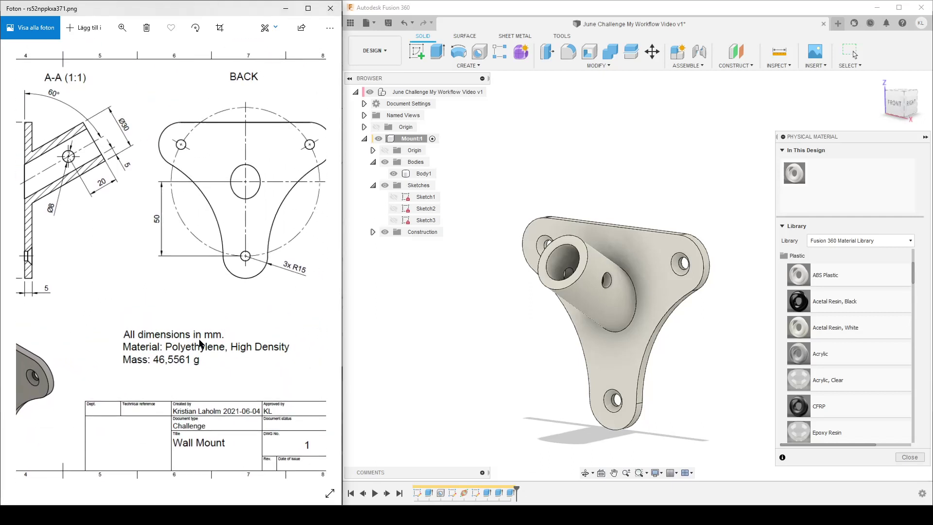
scroll(873, 322, down, 5)
scroll(874, 322, down, 5)
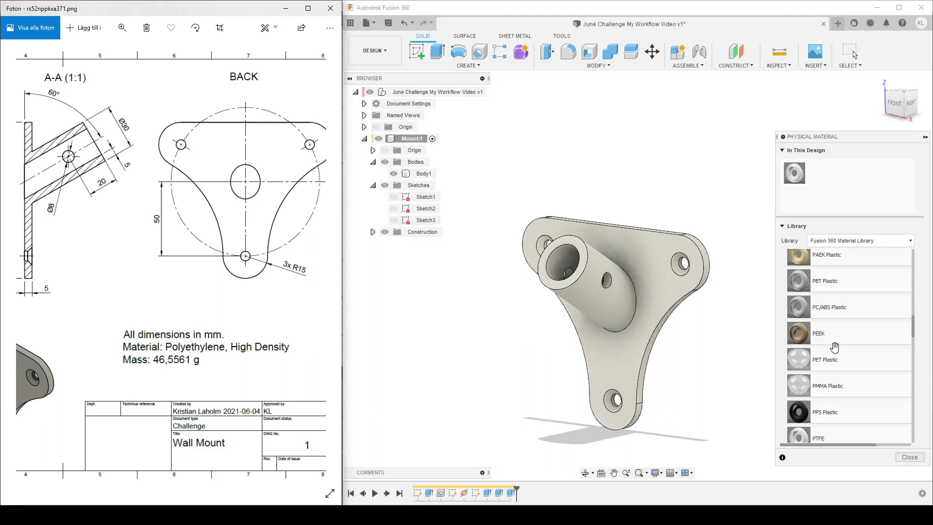
scroll(848, 335, up, 4)
scroll(842, 349, down, 4)
scroll(841, 349, down, 6)
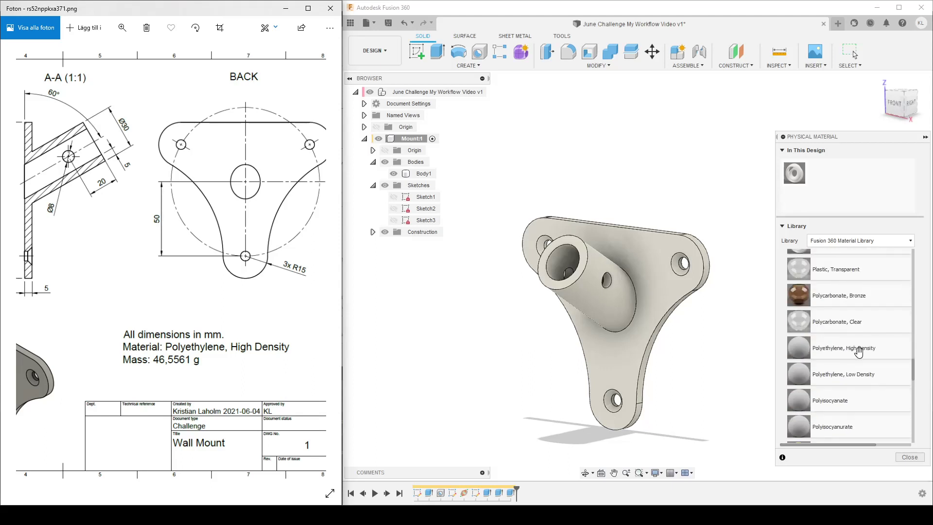
drag(849, 348, 631, 272)
click(908, 458)
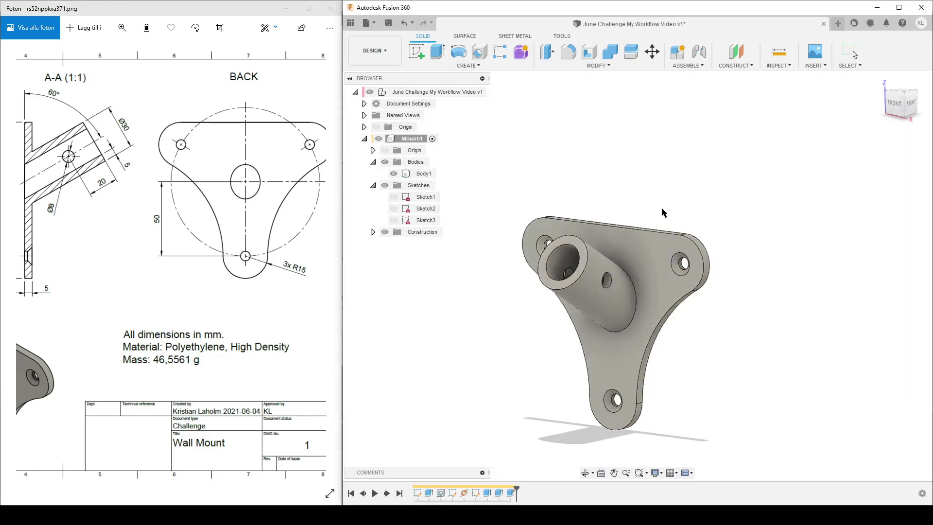
Examine the properties of Body1, comparing its mass, material and overall shape with the reference drawing
double_click(421, 173)
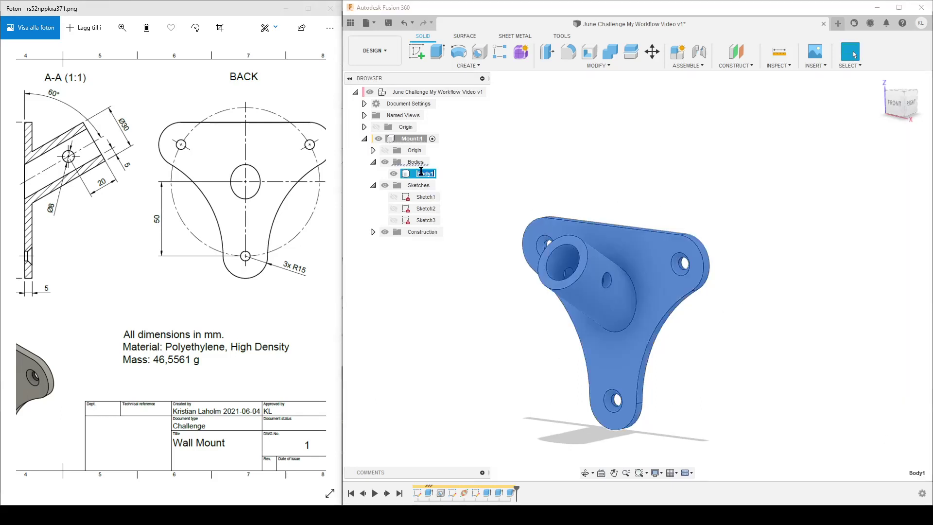
right_click(417, 175)
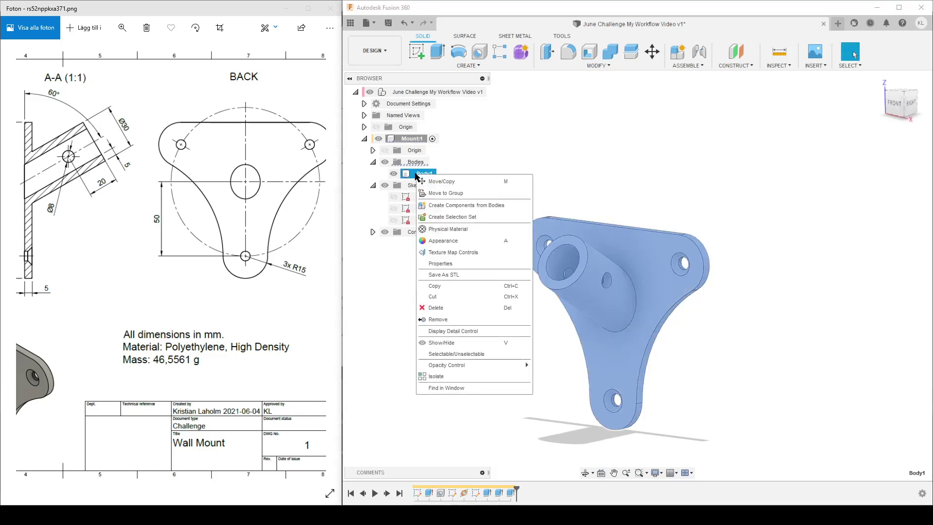
click(444, 265)
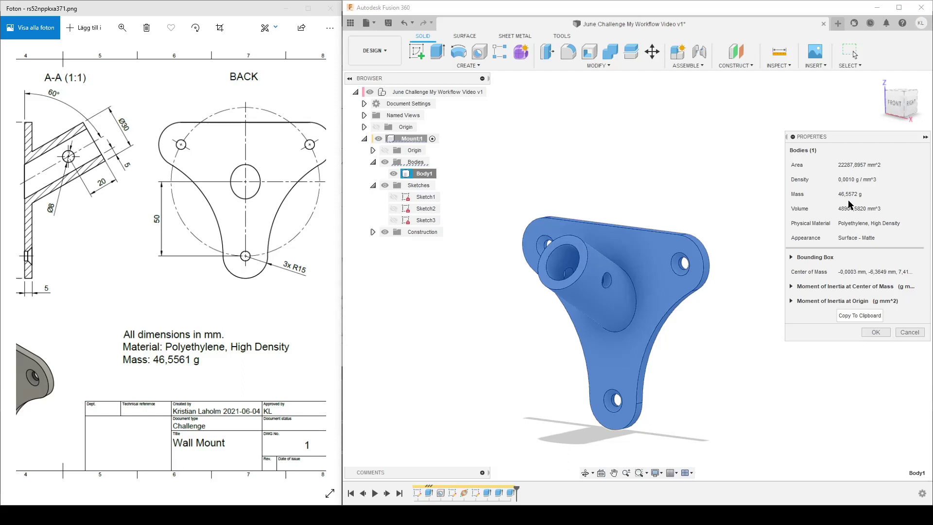
mouse_move(255, 373)
mouse_down()
mouse_move(208, 358)
mouse_move(319, 396)
mouse_move(319, 386)
mouse_move(277, 373)
mouse_up()
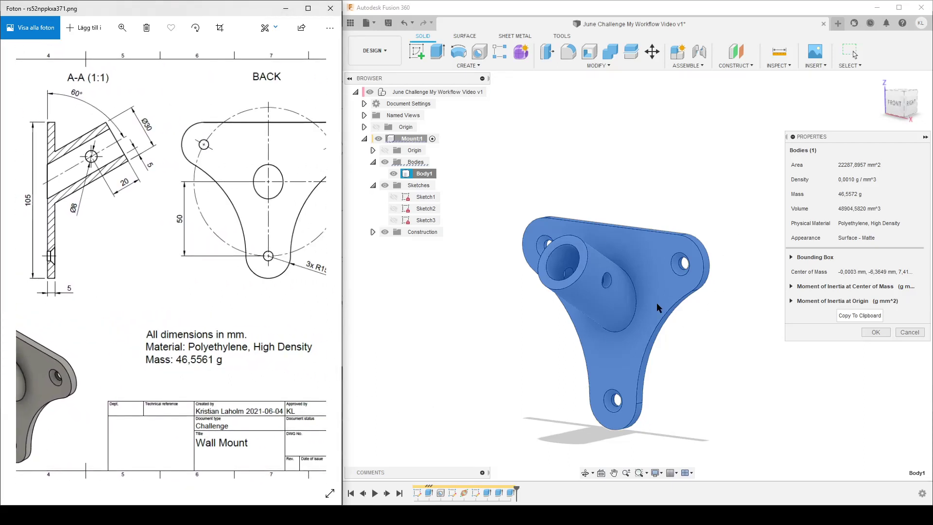
drag(92, 292, 211, 329)
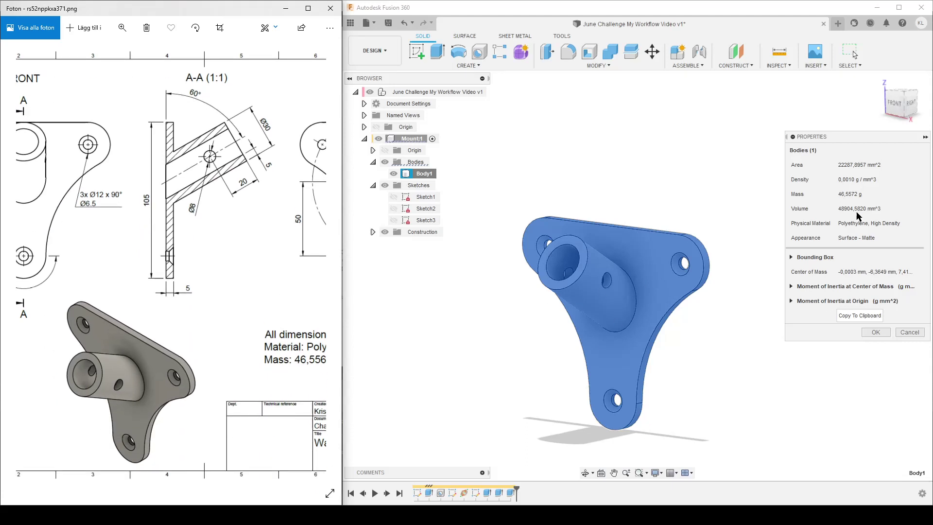
mouse_move(698, 368)
shift+middle_down()
mouse_move(739, 342)
mouse_move(738, 371)
mouse_move(748, 371)
shift+middle_up()
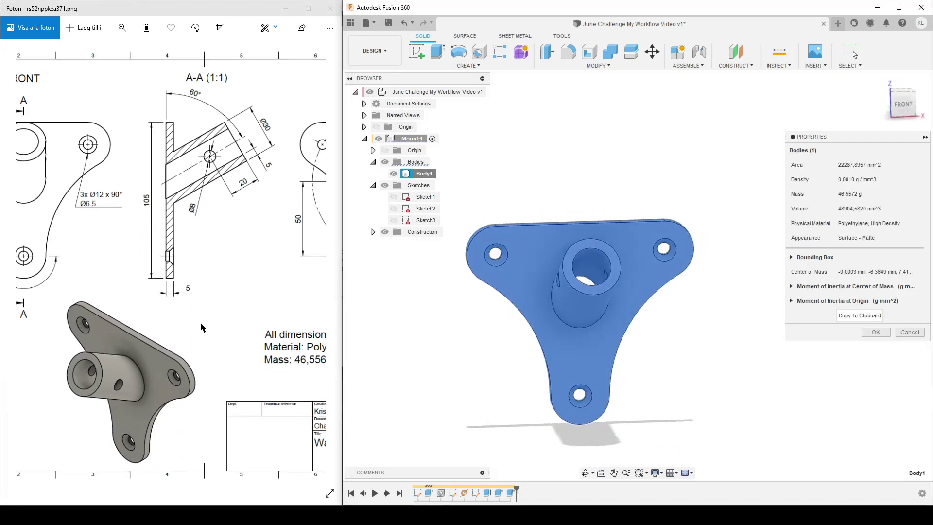
mouse_move(205, 316)
mouse_down()
mouse_move(280, 341)
mouse_move(404, 360)
mouse_move(246, 343)
mouse_move(254, 311)
mouse_up()
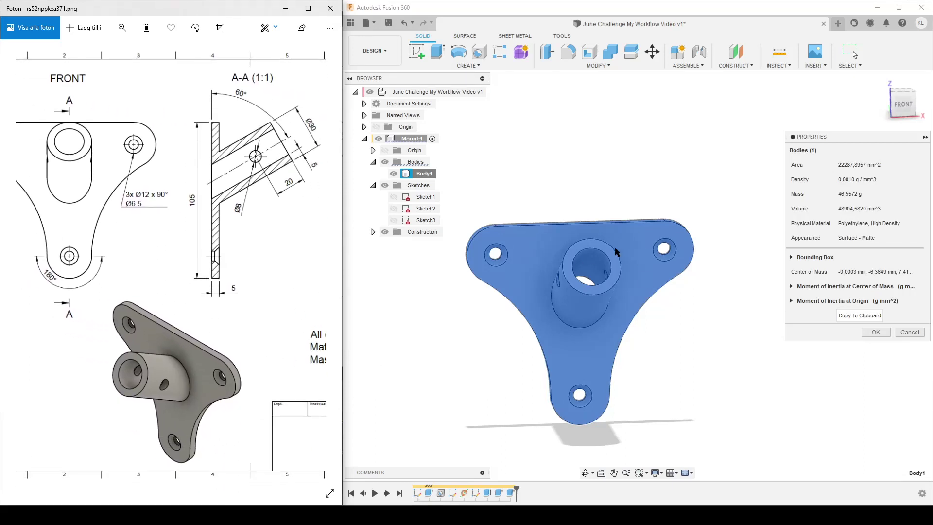
shift+middle_drag(763, 364, 708, 366)
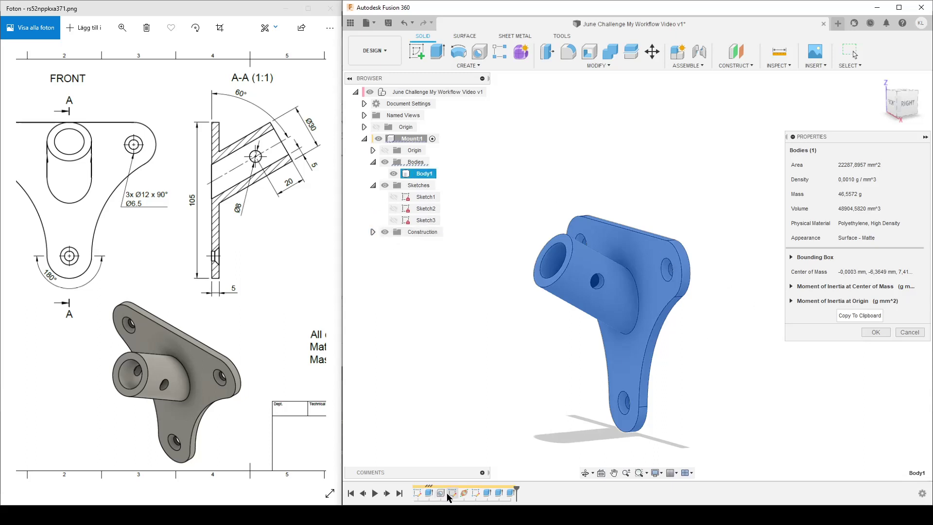
click(914, 334)
shift+middle_drag(716, 405, 744, 336)
click(801, 366)
click(654, 263)
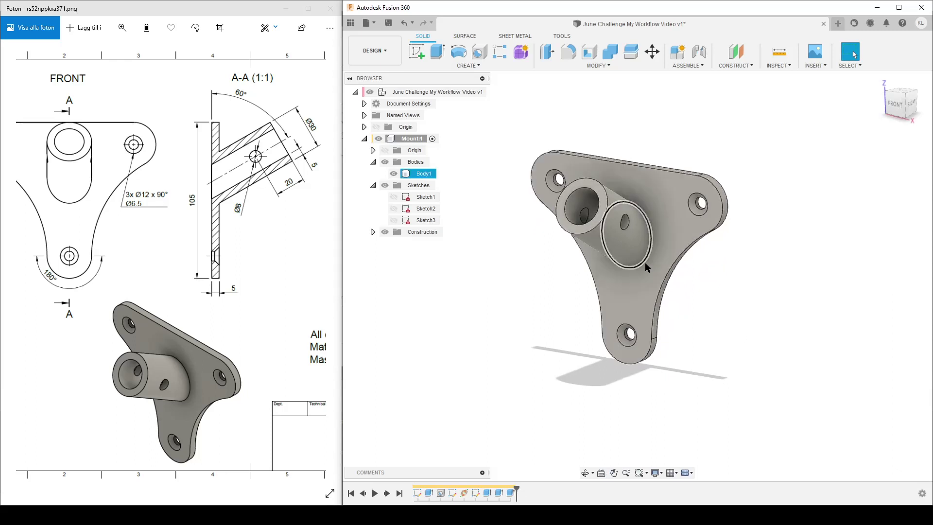